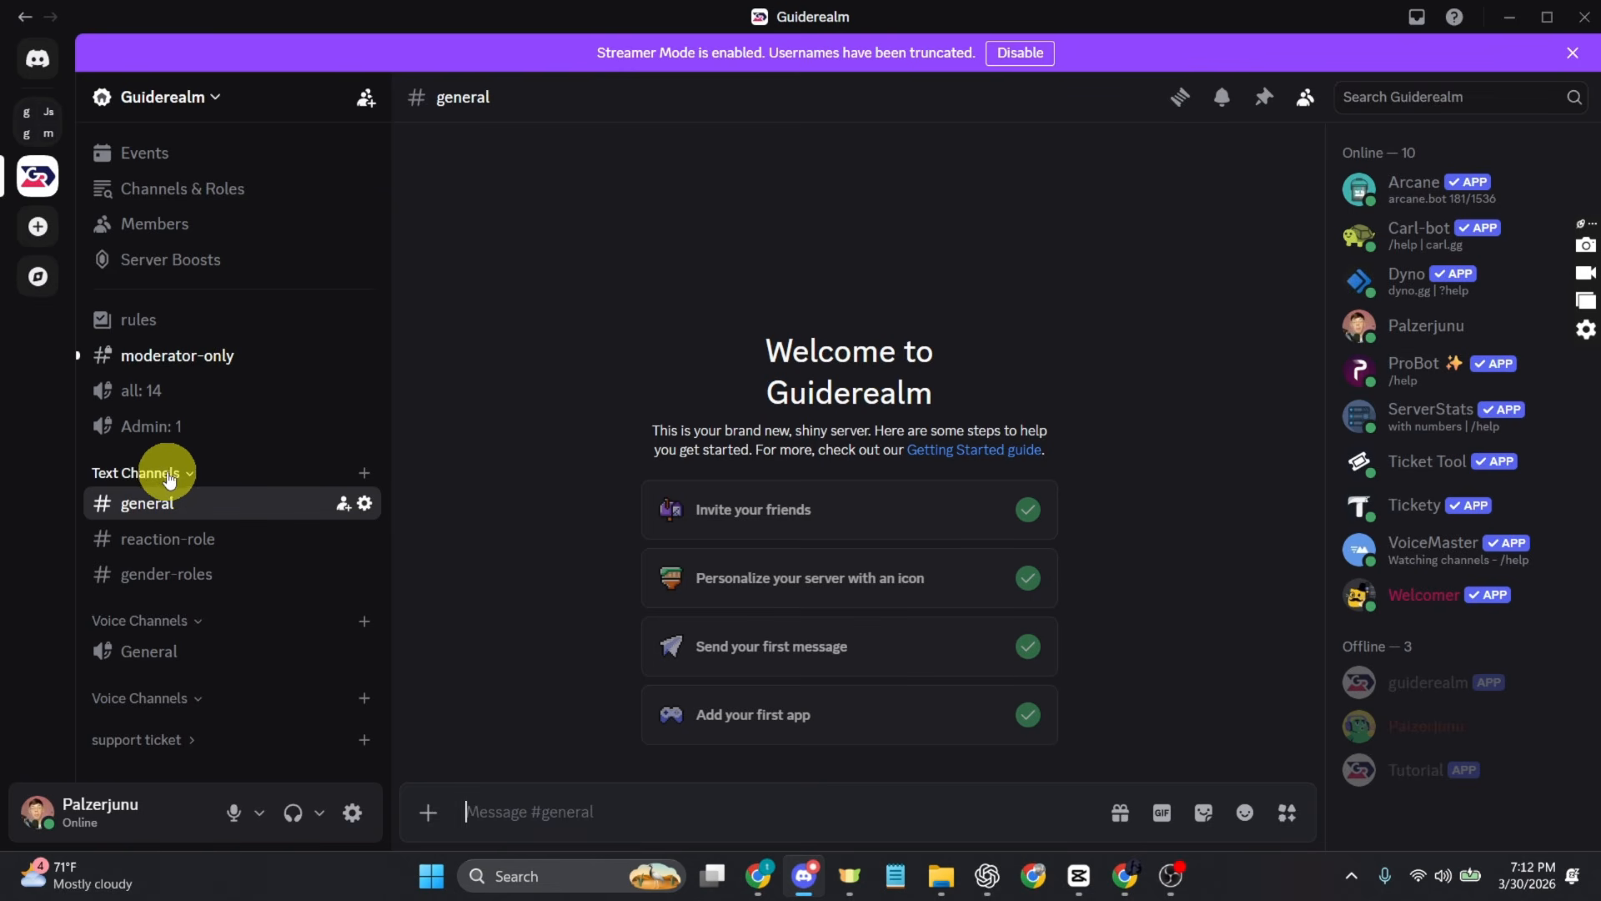
Step: Create a text channel named info-channel in the Text Channels category
left_click(364, 474)
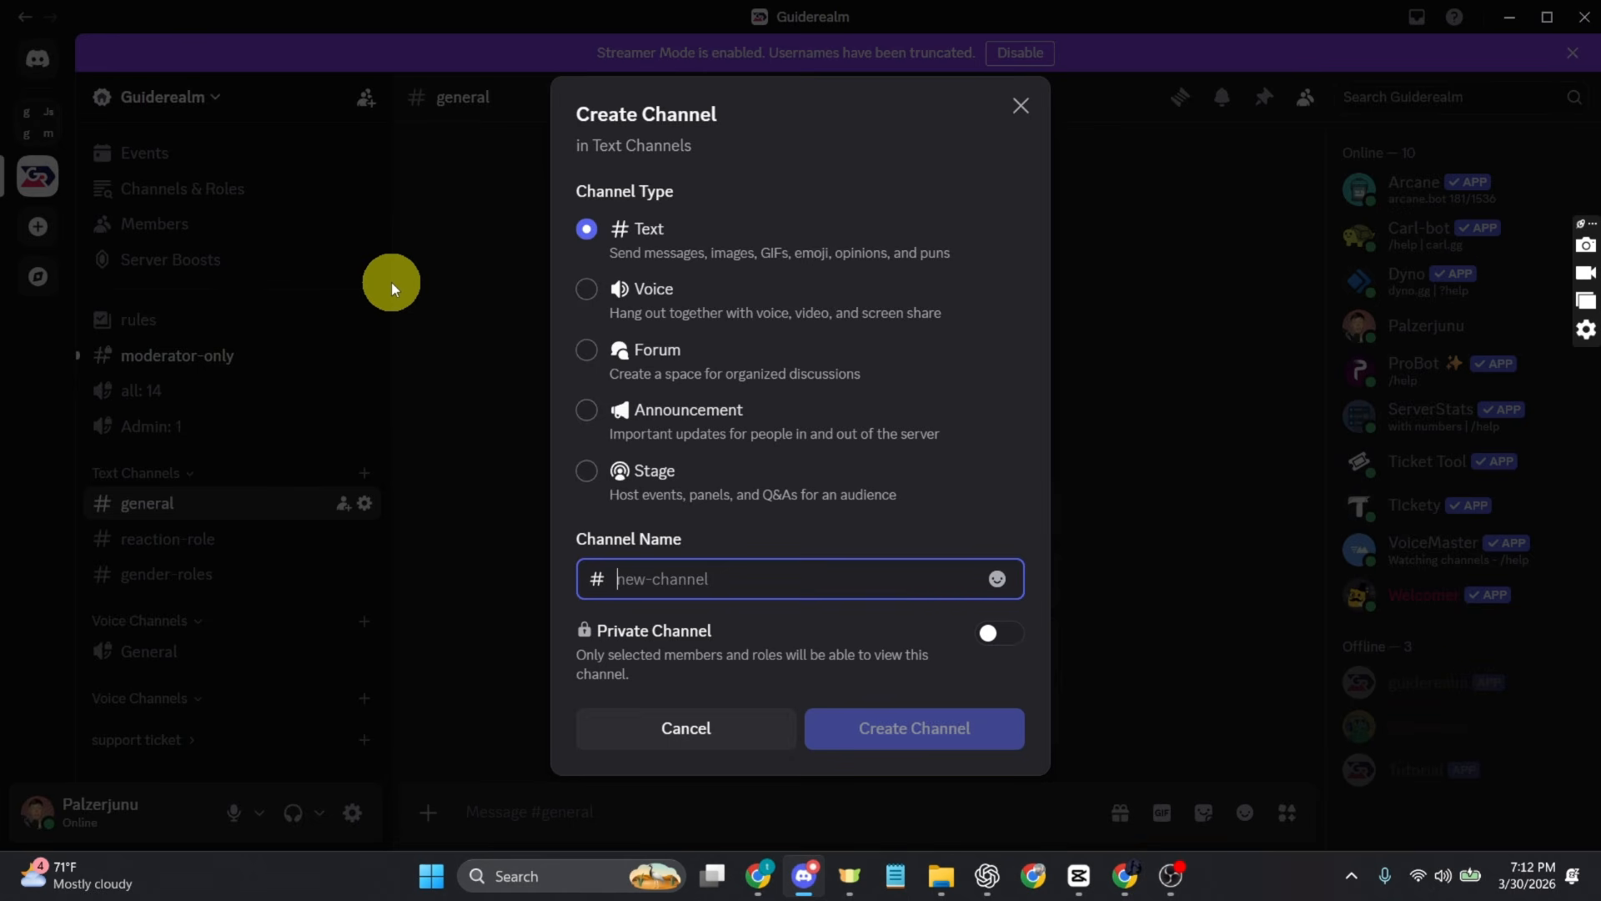
type("info-")
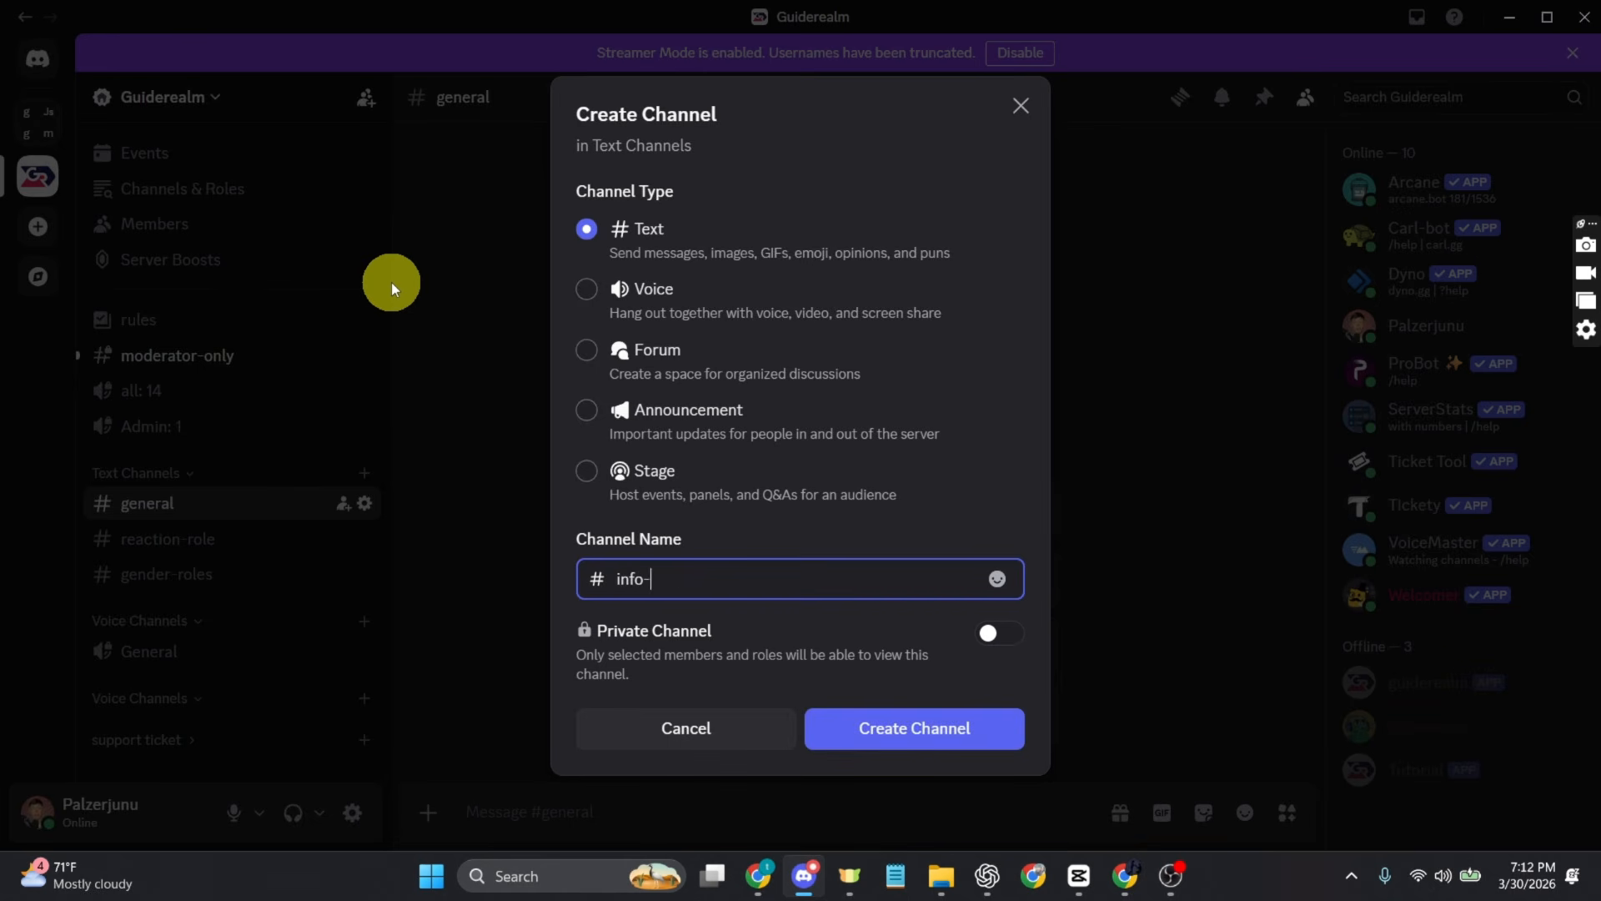
type("channel")
key("Return")
left_click(501, 728)
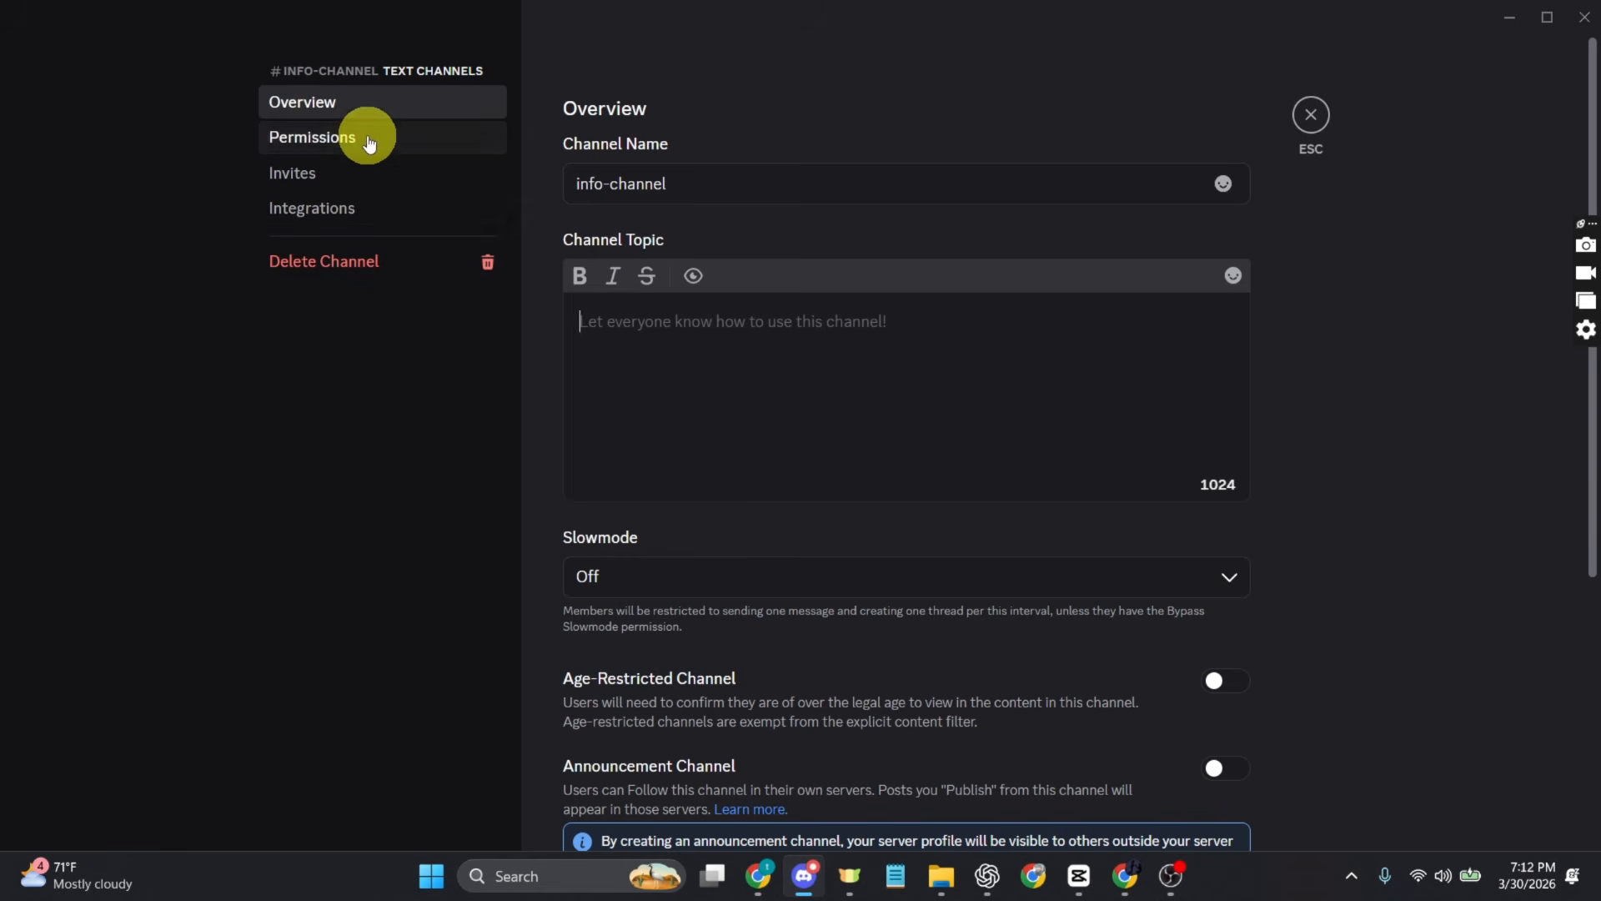
left_click(367, 136)
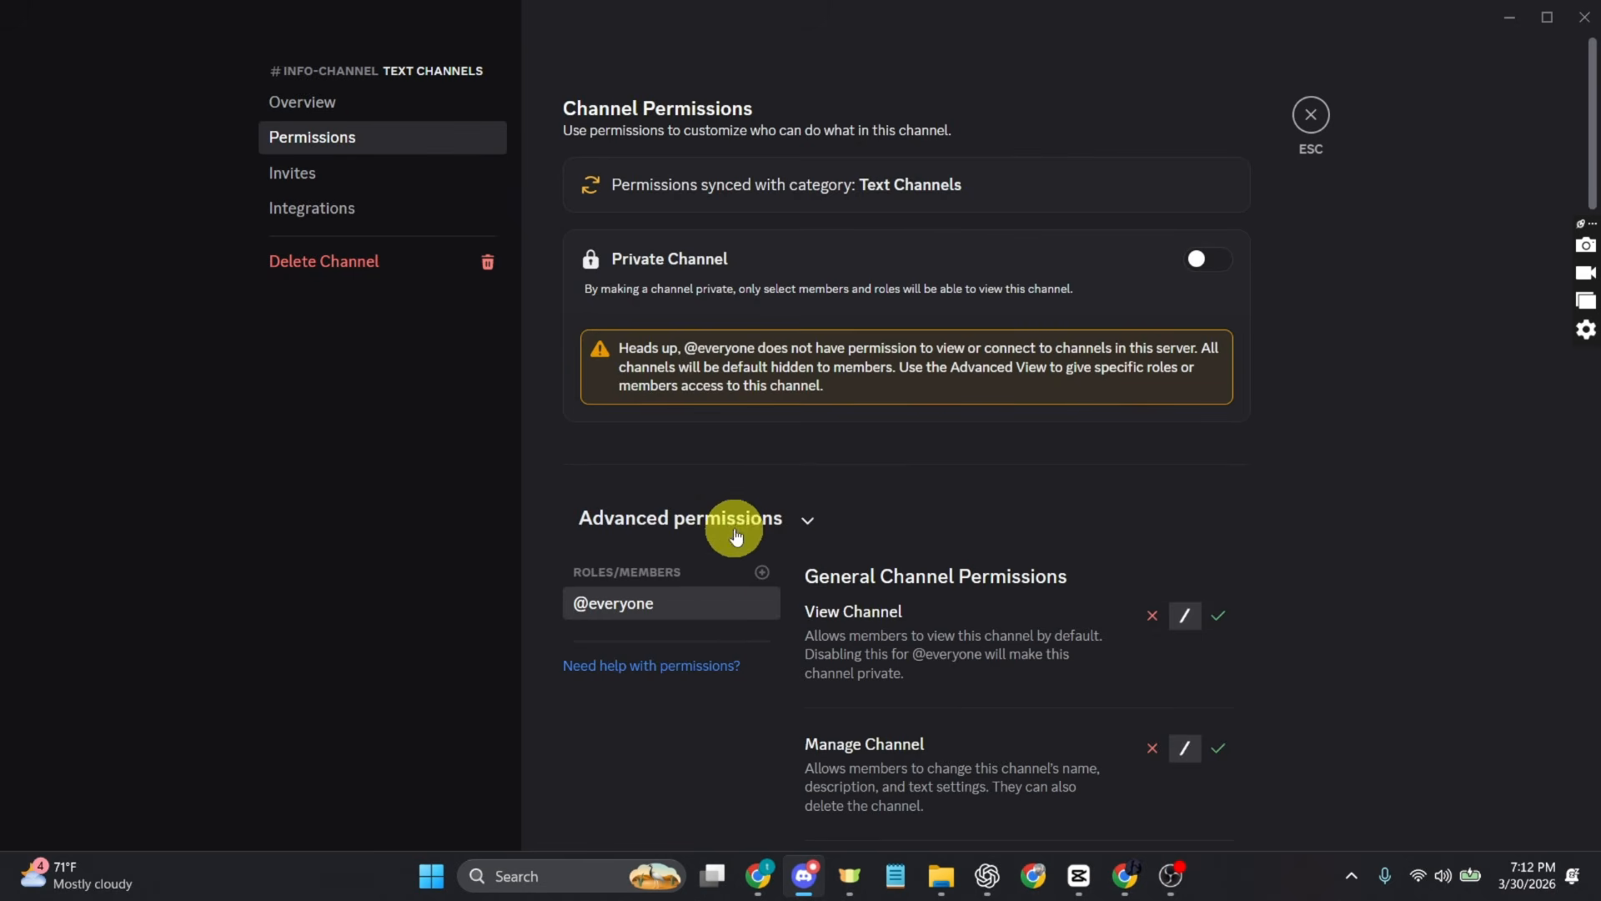
scroll(876, 727, "down", 5)
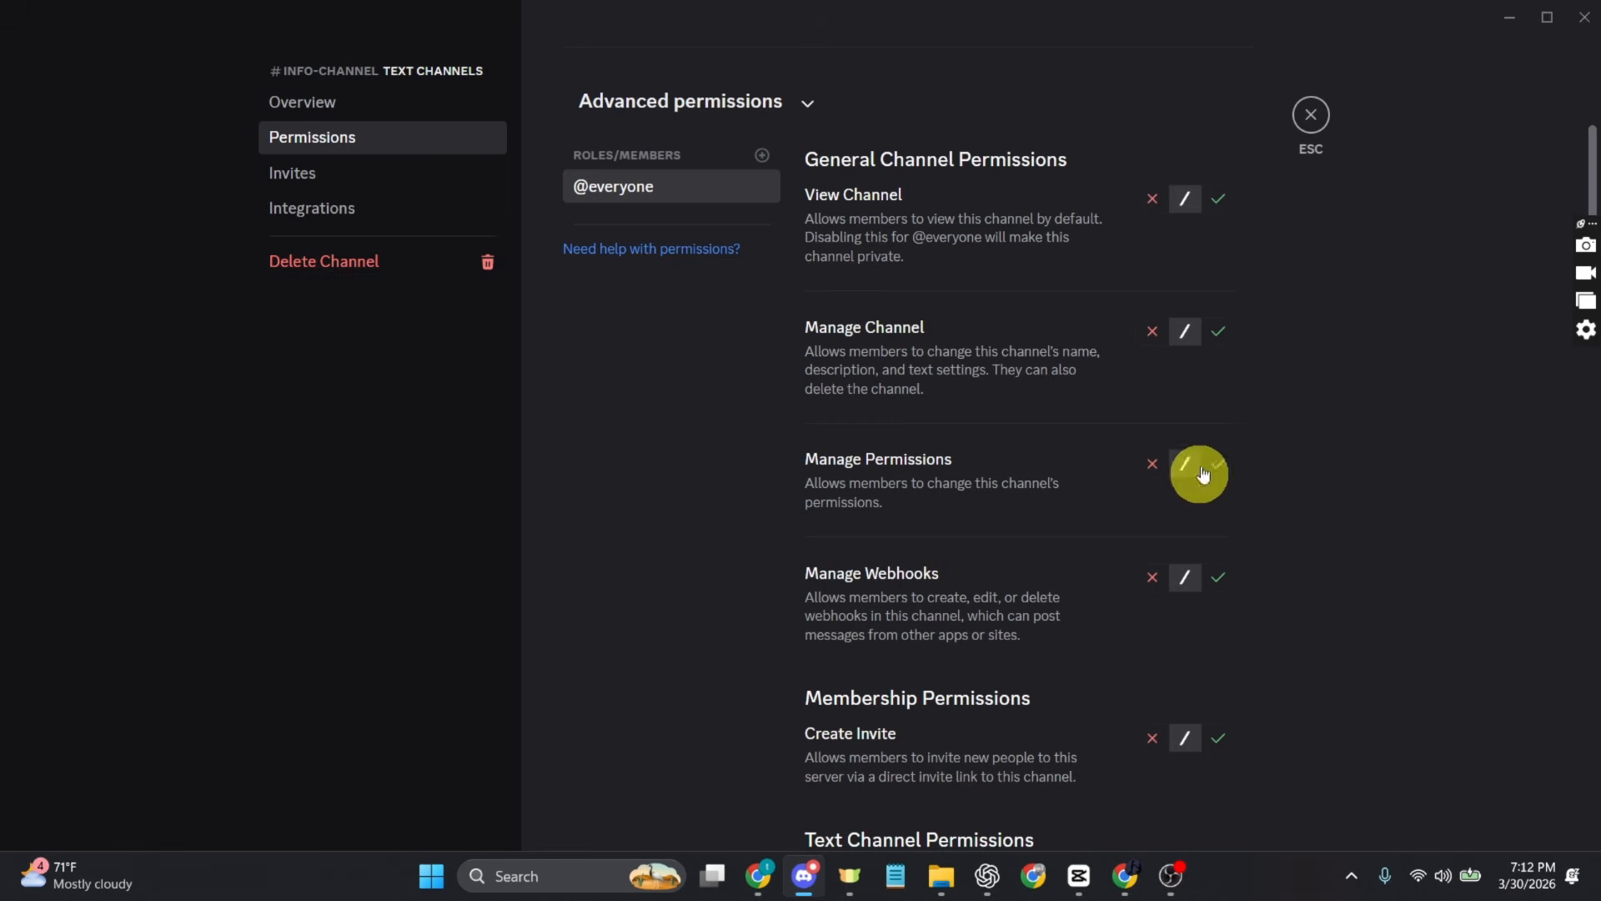
left_click(1220, 200)
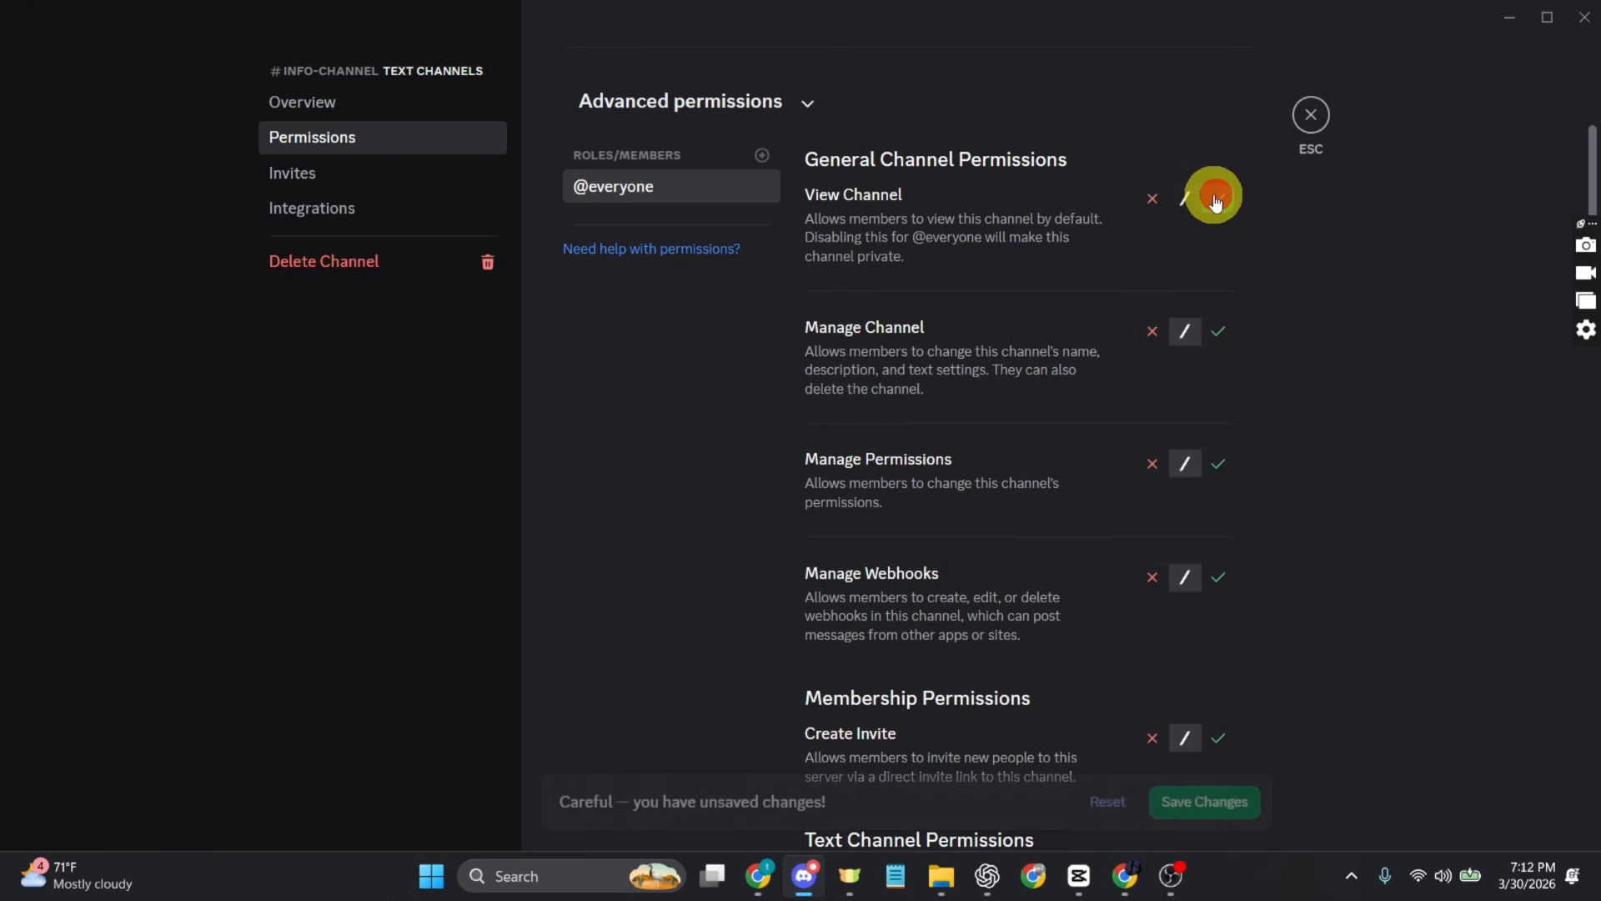
scroll(1158, 689, "down", 6)
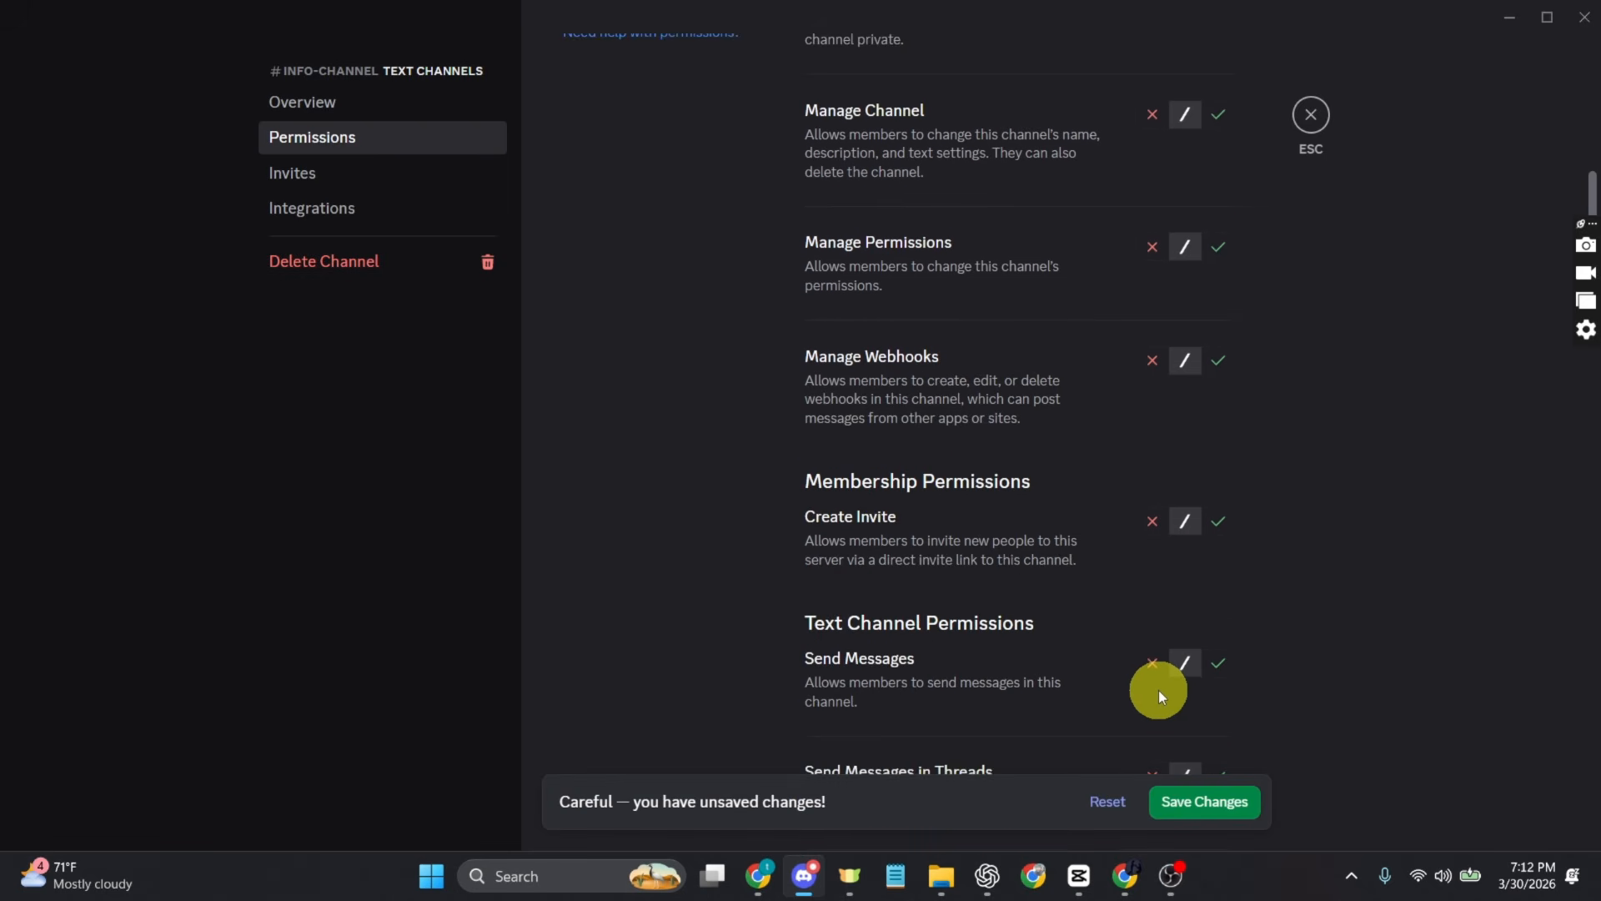
left_click(1148, 386)
scroll(1131, 457, "down", 7)
left_click(1149, 477)
scroll(1143, 644, "down", 11)
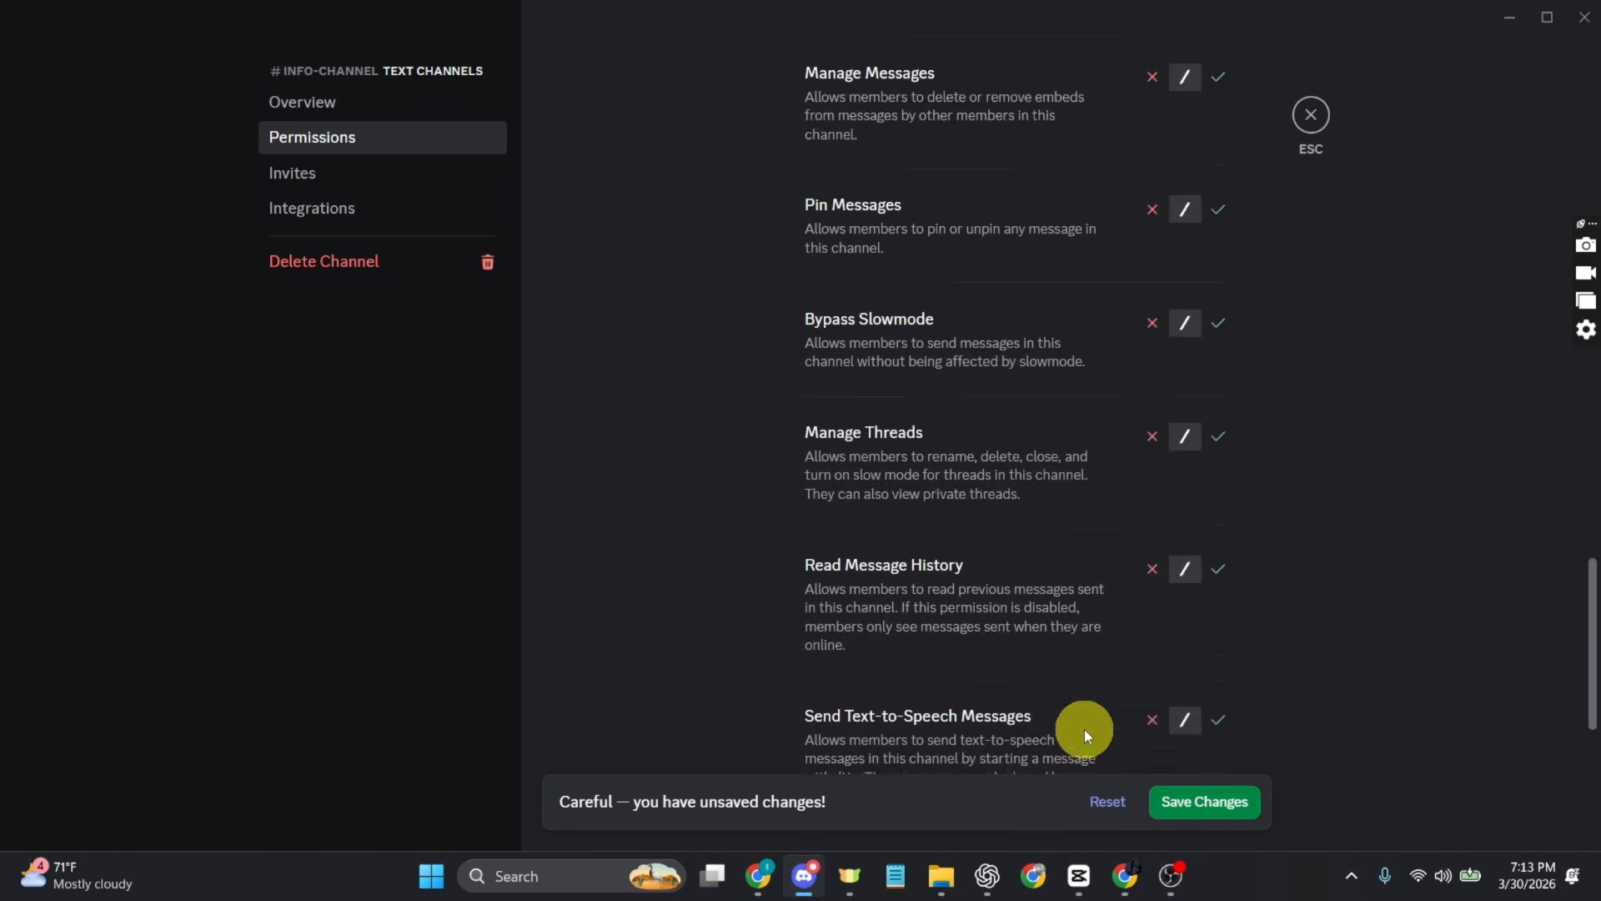
scroll(1085, 729, "down", 4)
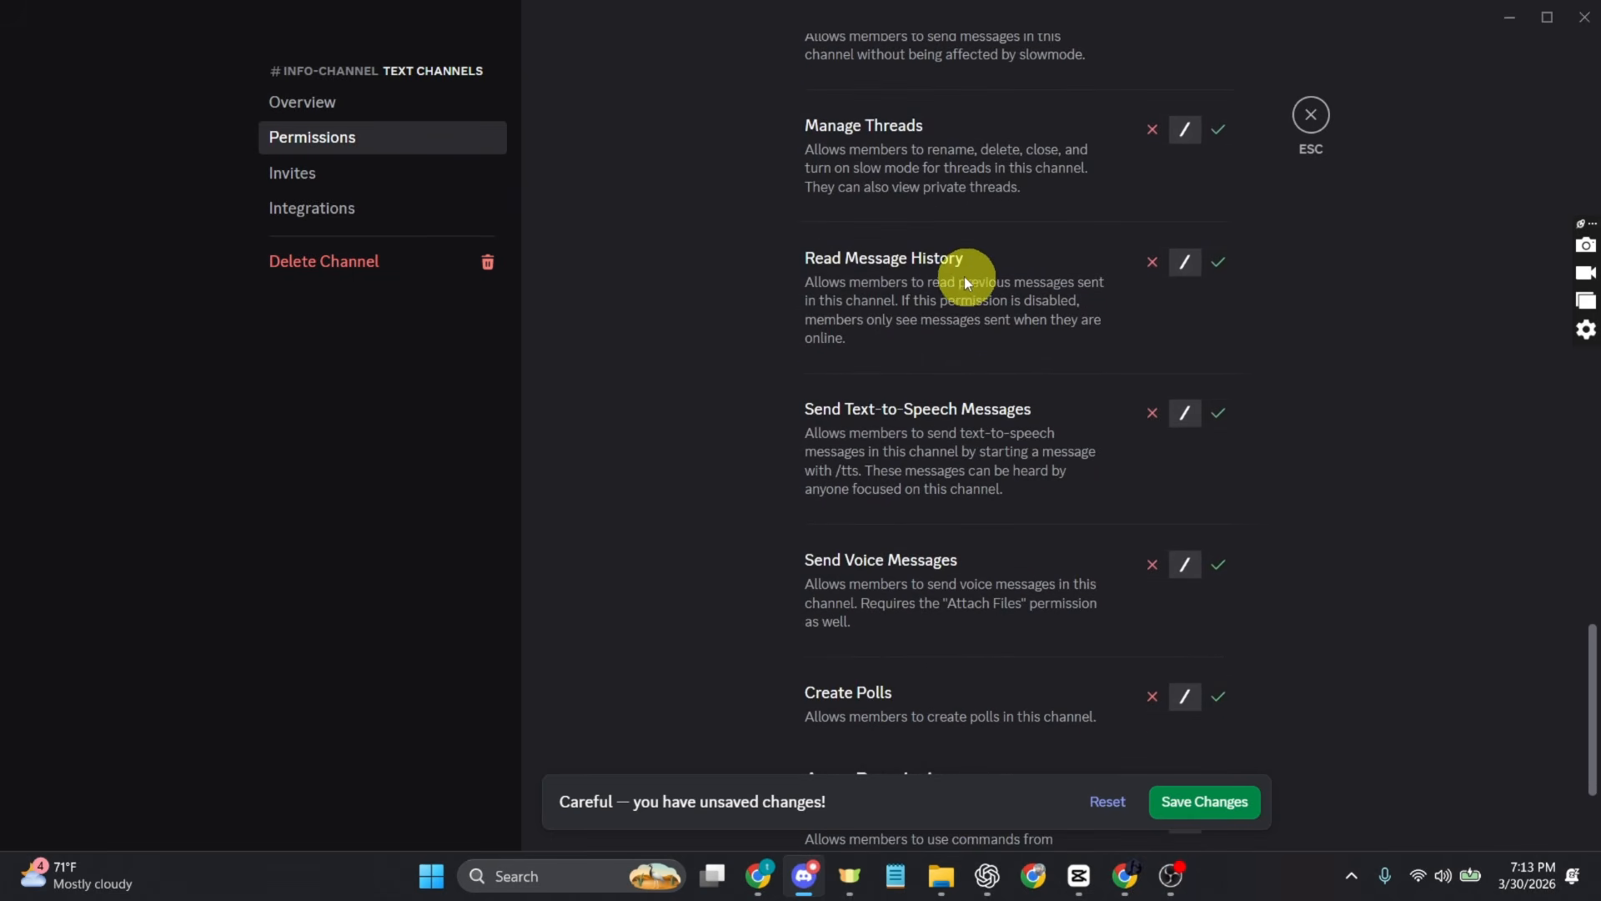
left_click(1217, 263)
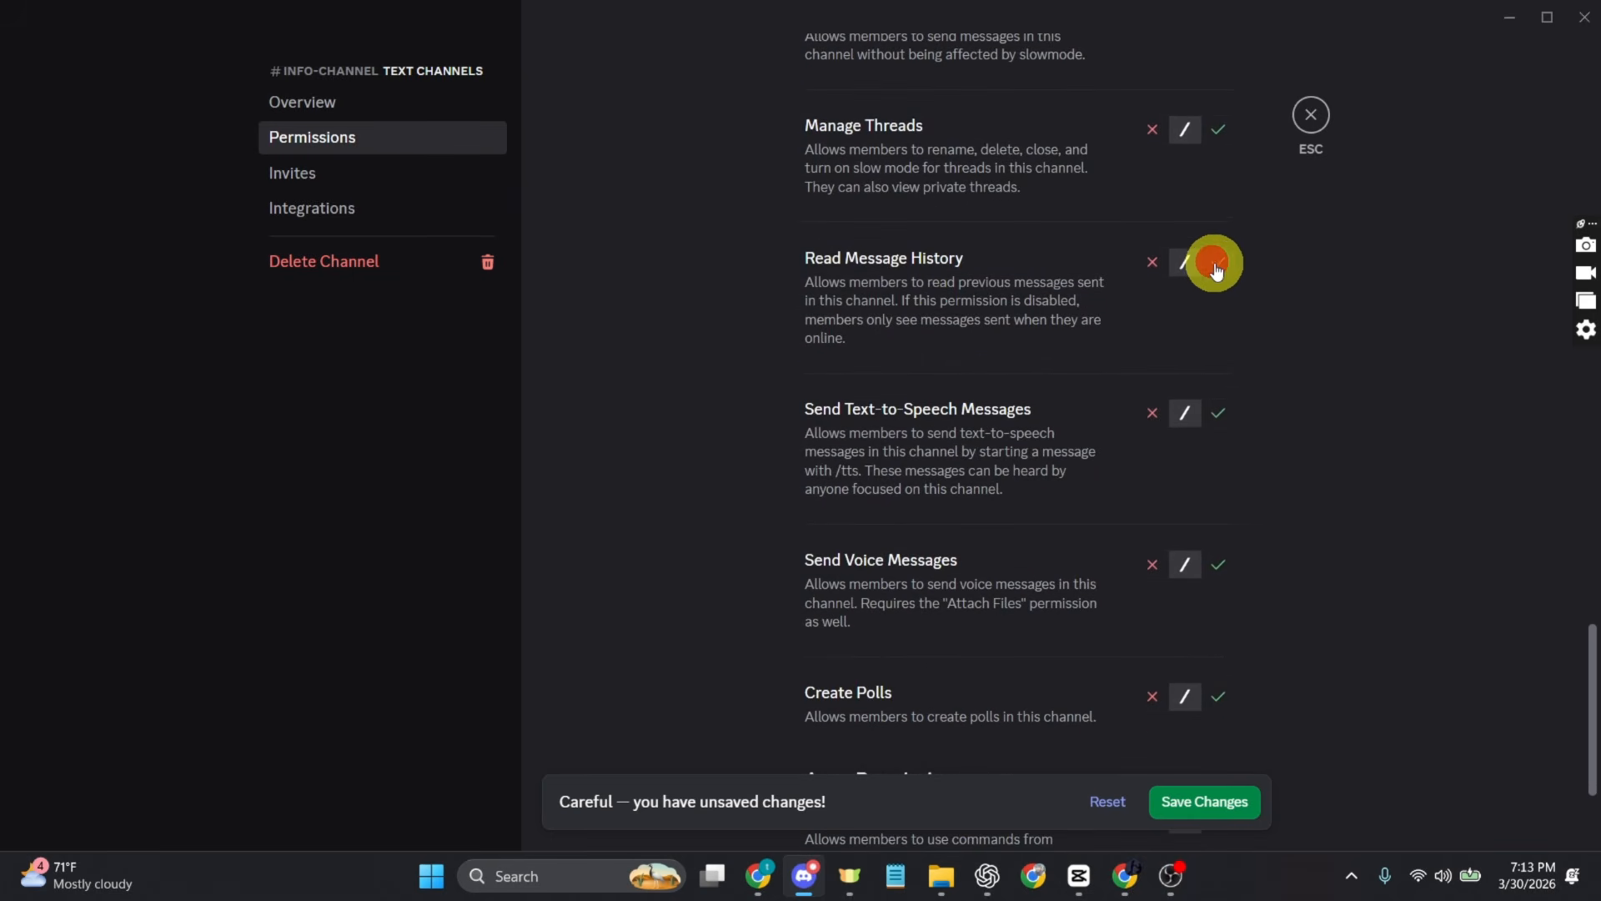
left_click(1218, 802)
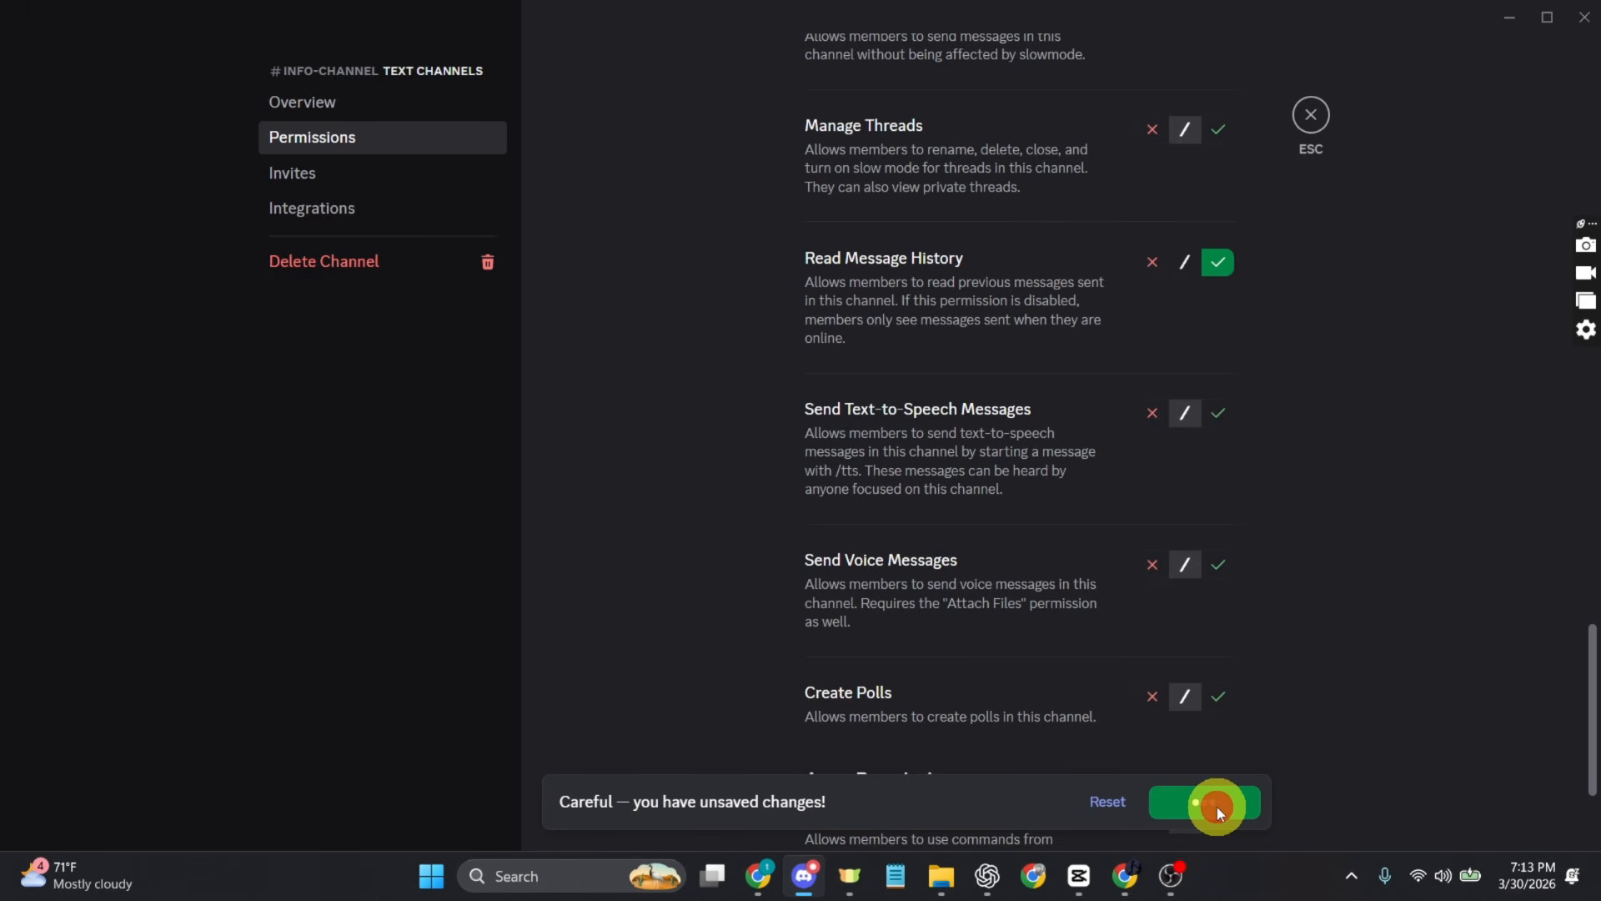
Step: Create a webhook in the integrations of info-channel and expand its details
left_click(378, 227)
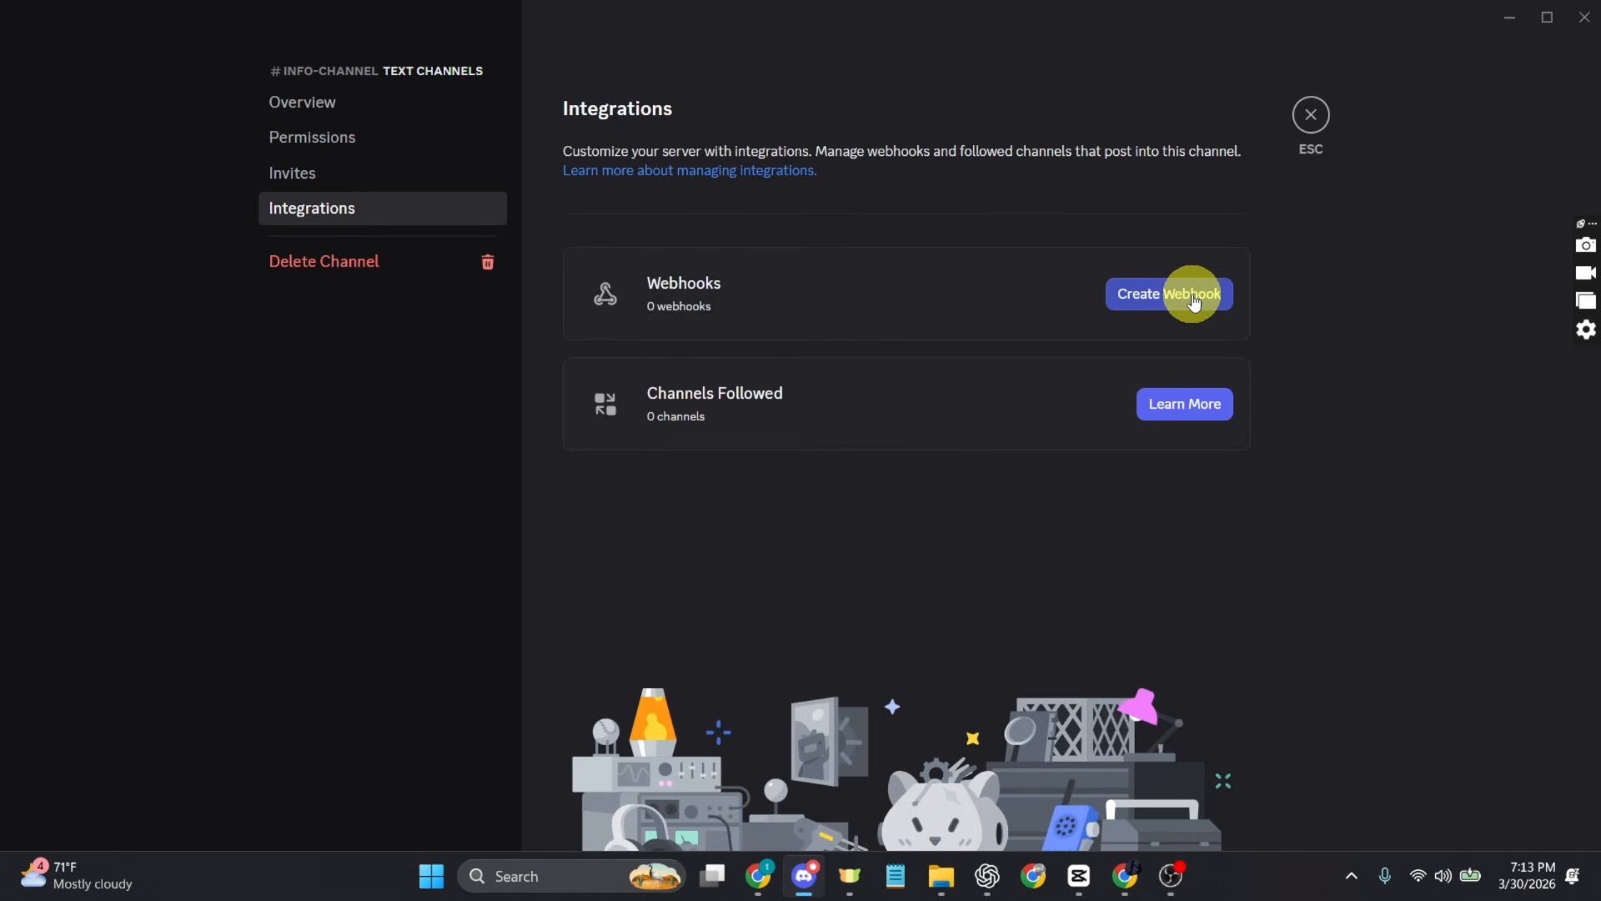
left_click(1192, 296)
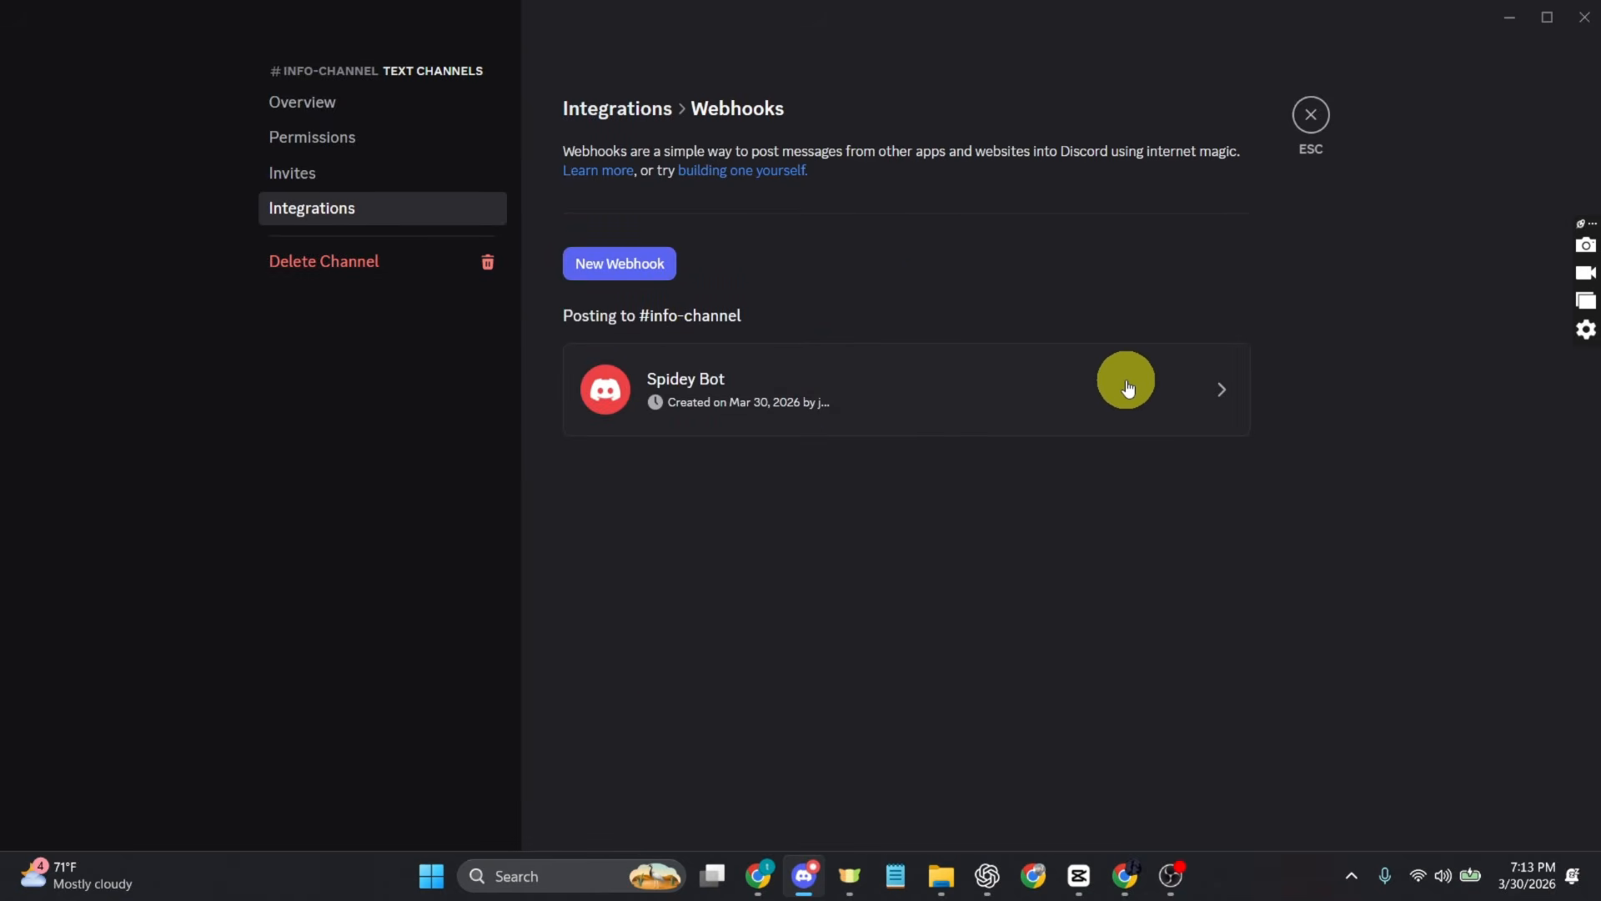
left_click(1128, 388)
Step: Rename the webhook to GuideRealm with #info-channel as its channel, copy its URL and save the changes
left_click_drag(855, 517, 742, 511)
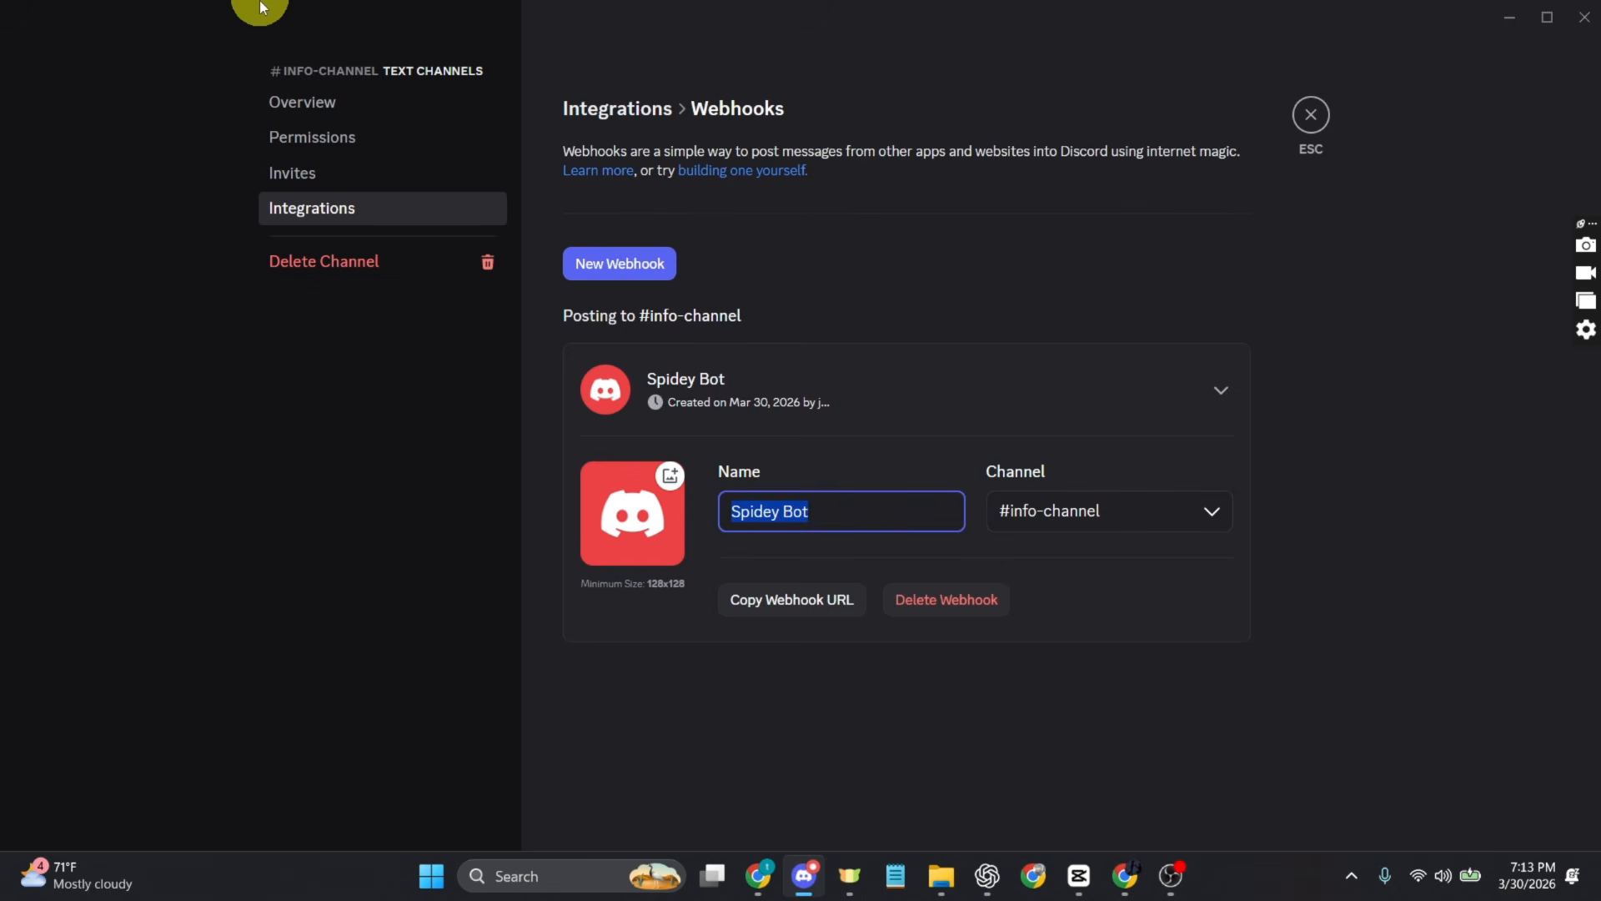
type("GuideRealm")
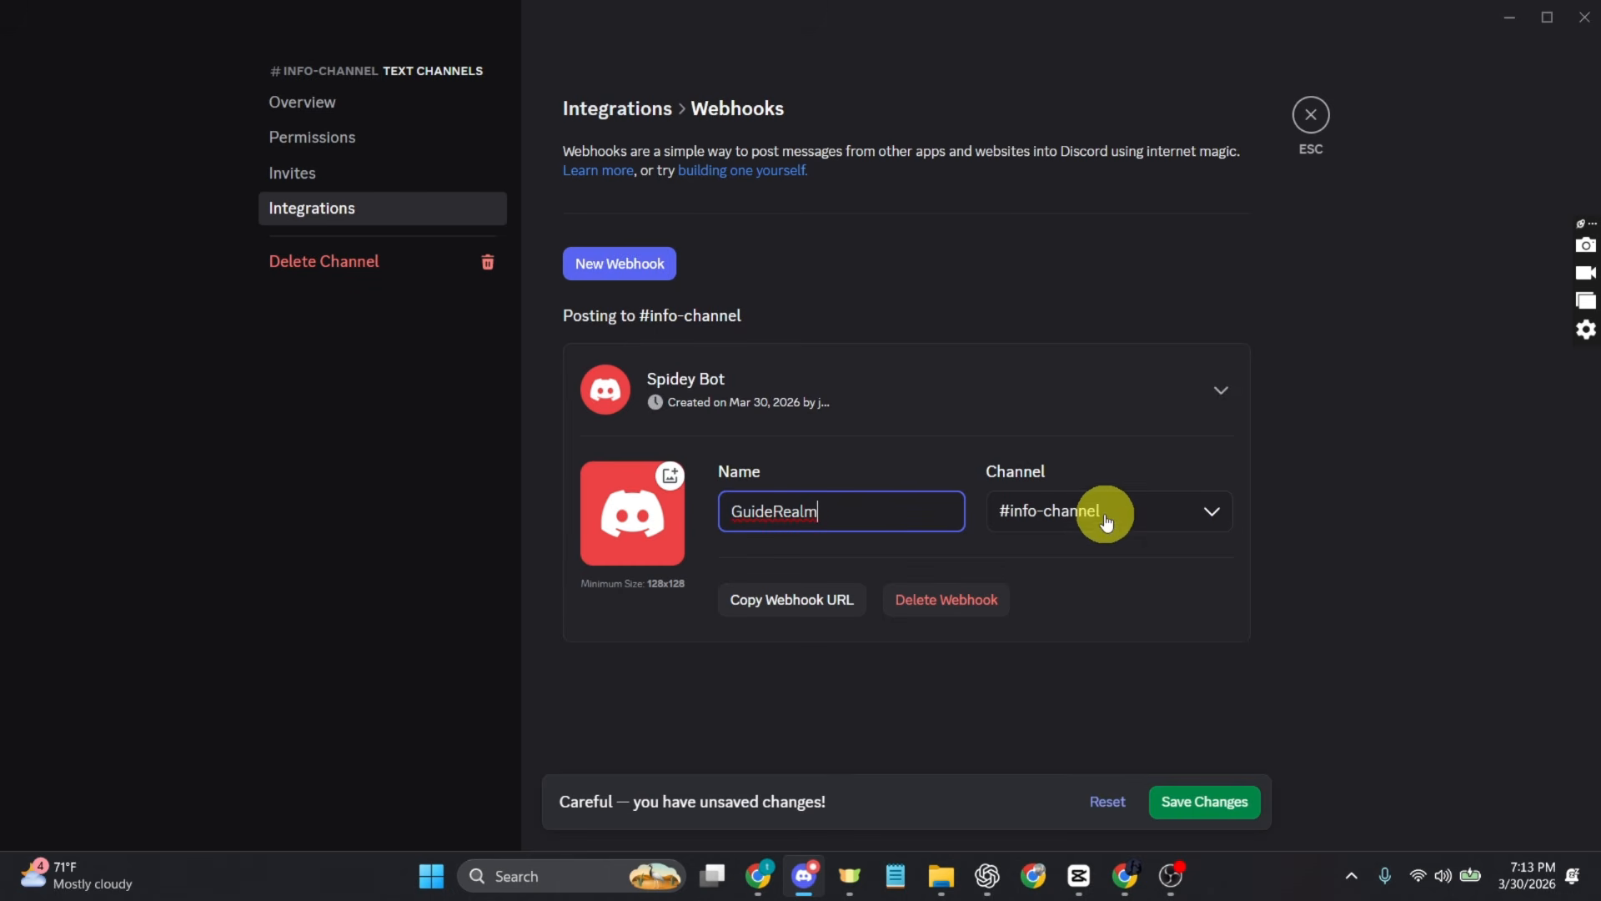
left_click(1187, 511)
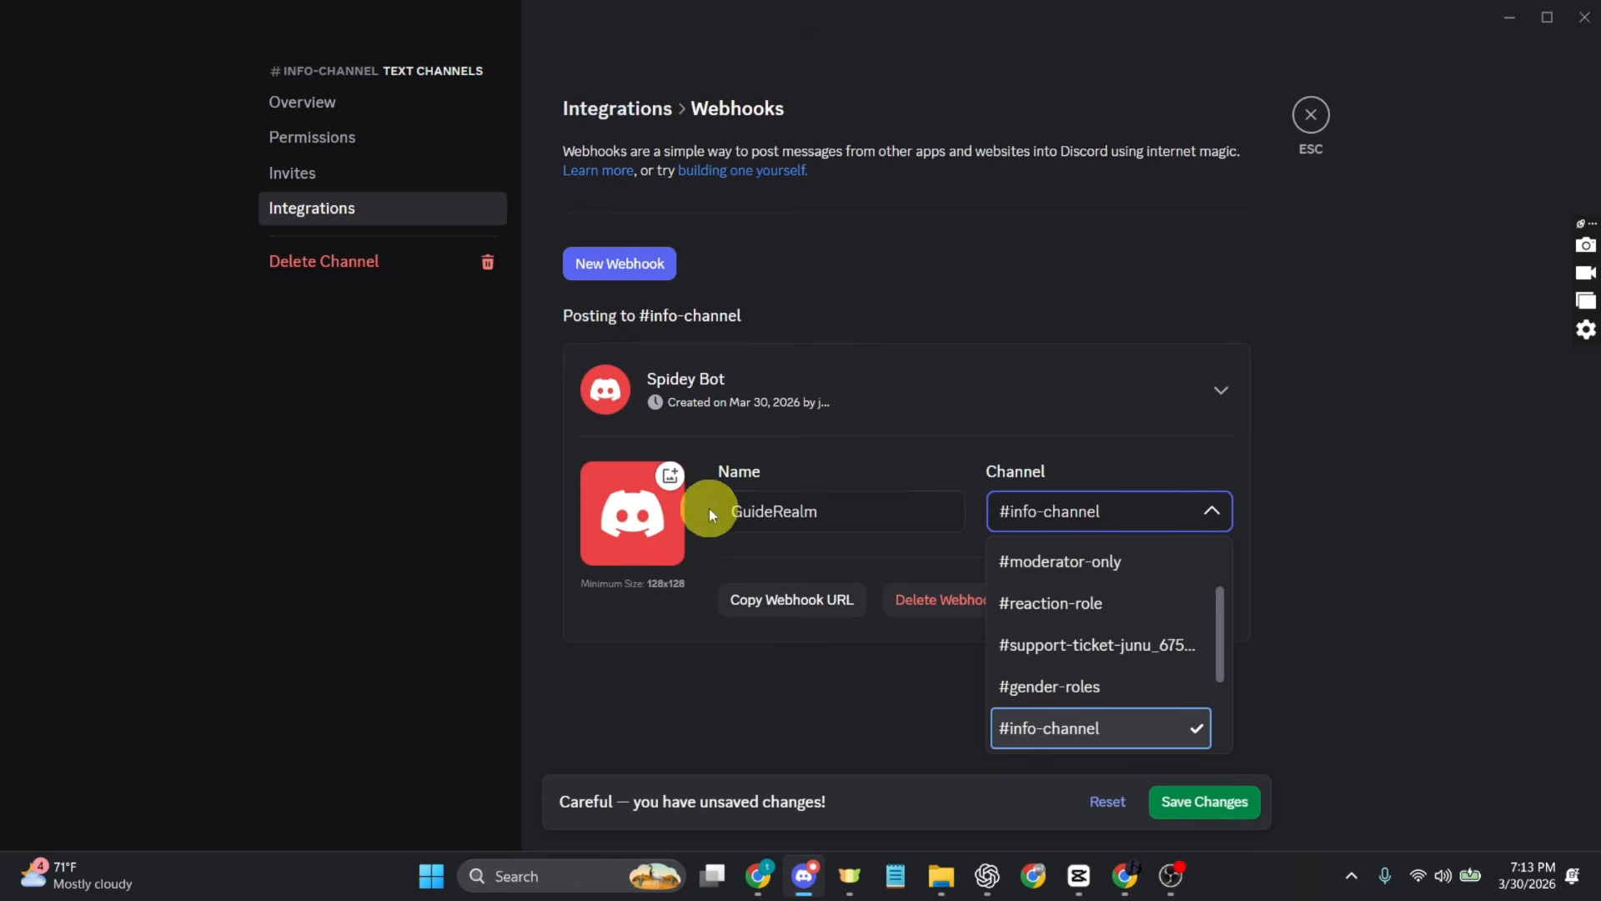
left_click(839, 700)
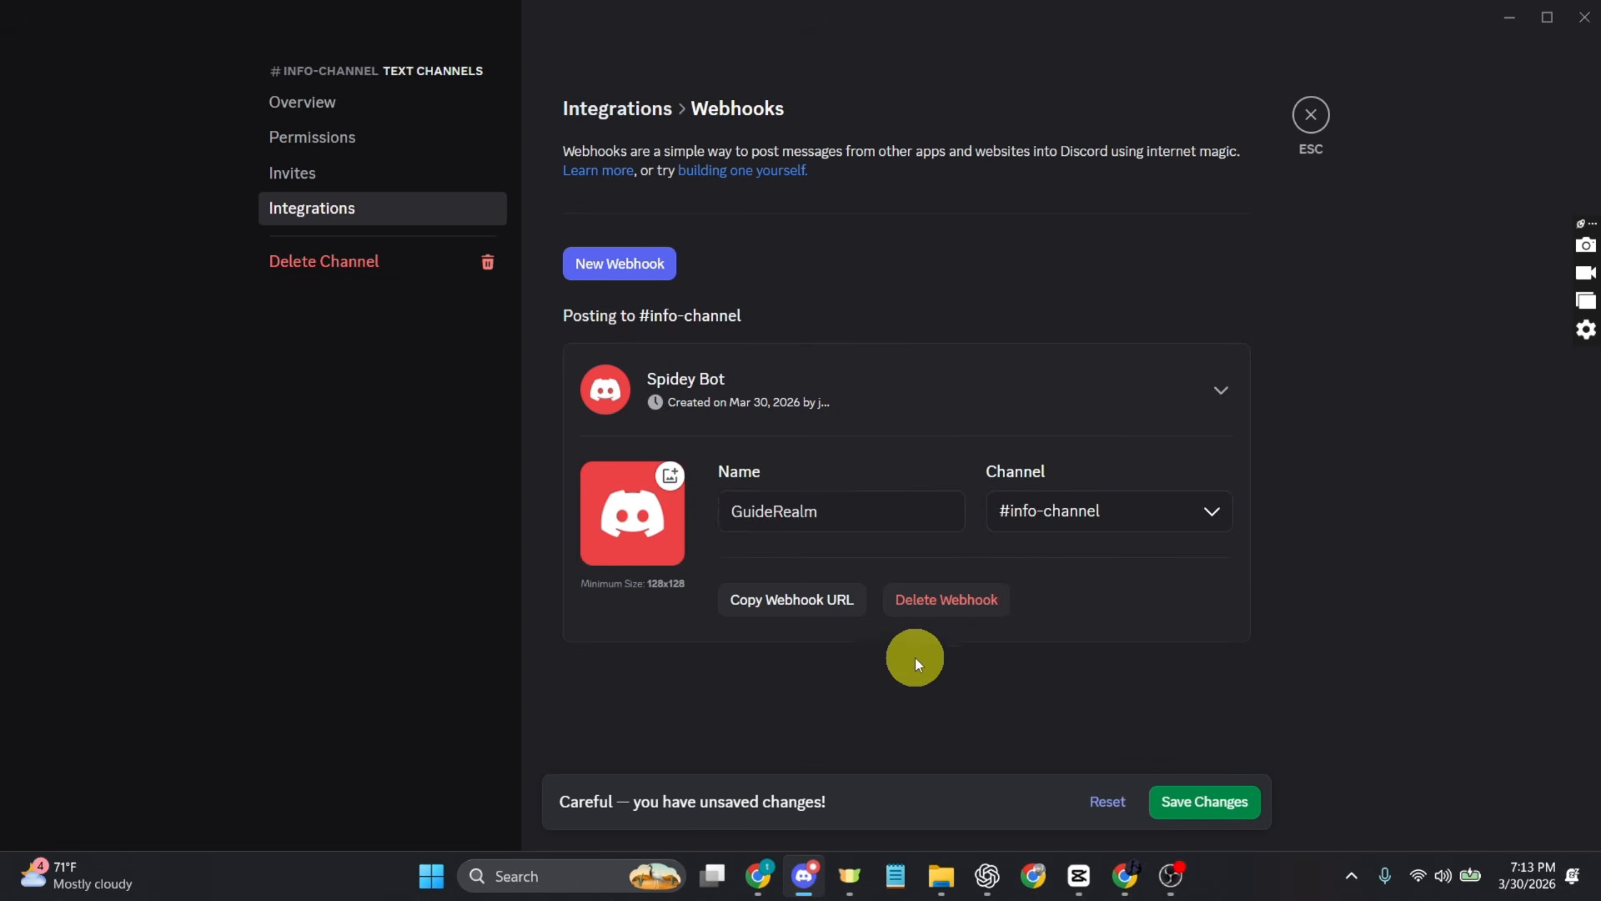
left_click(831, 607)
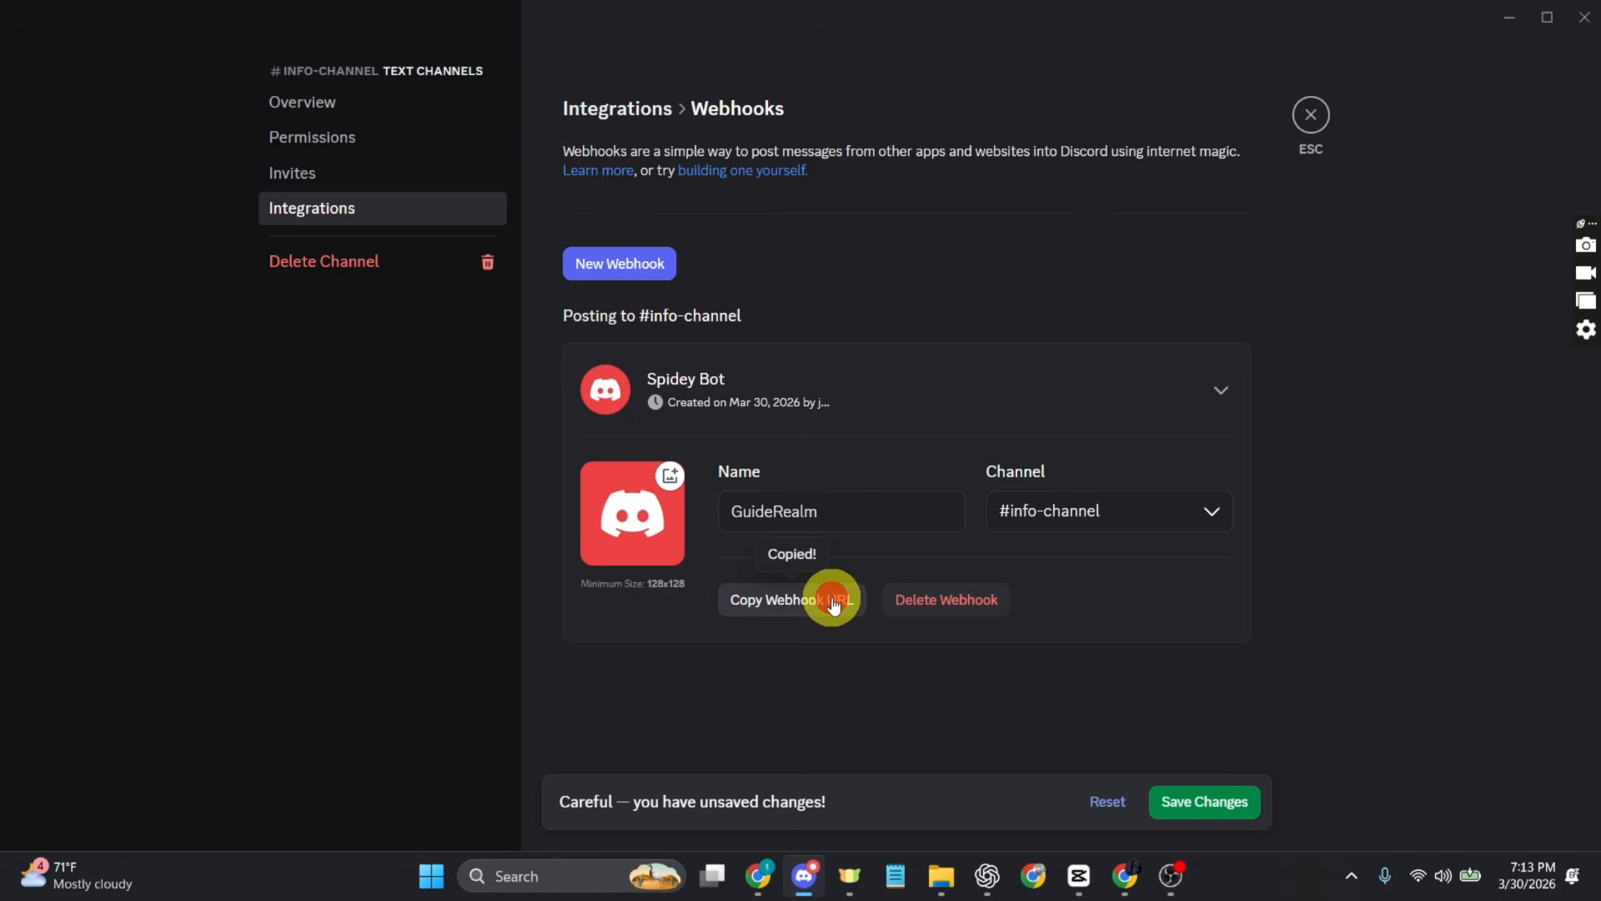
left_click(1223, 806)
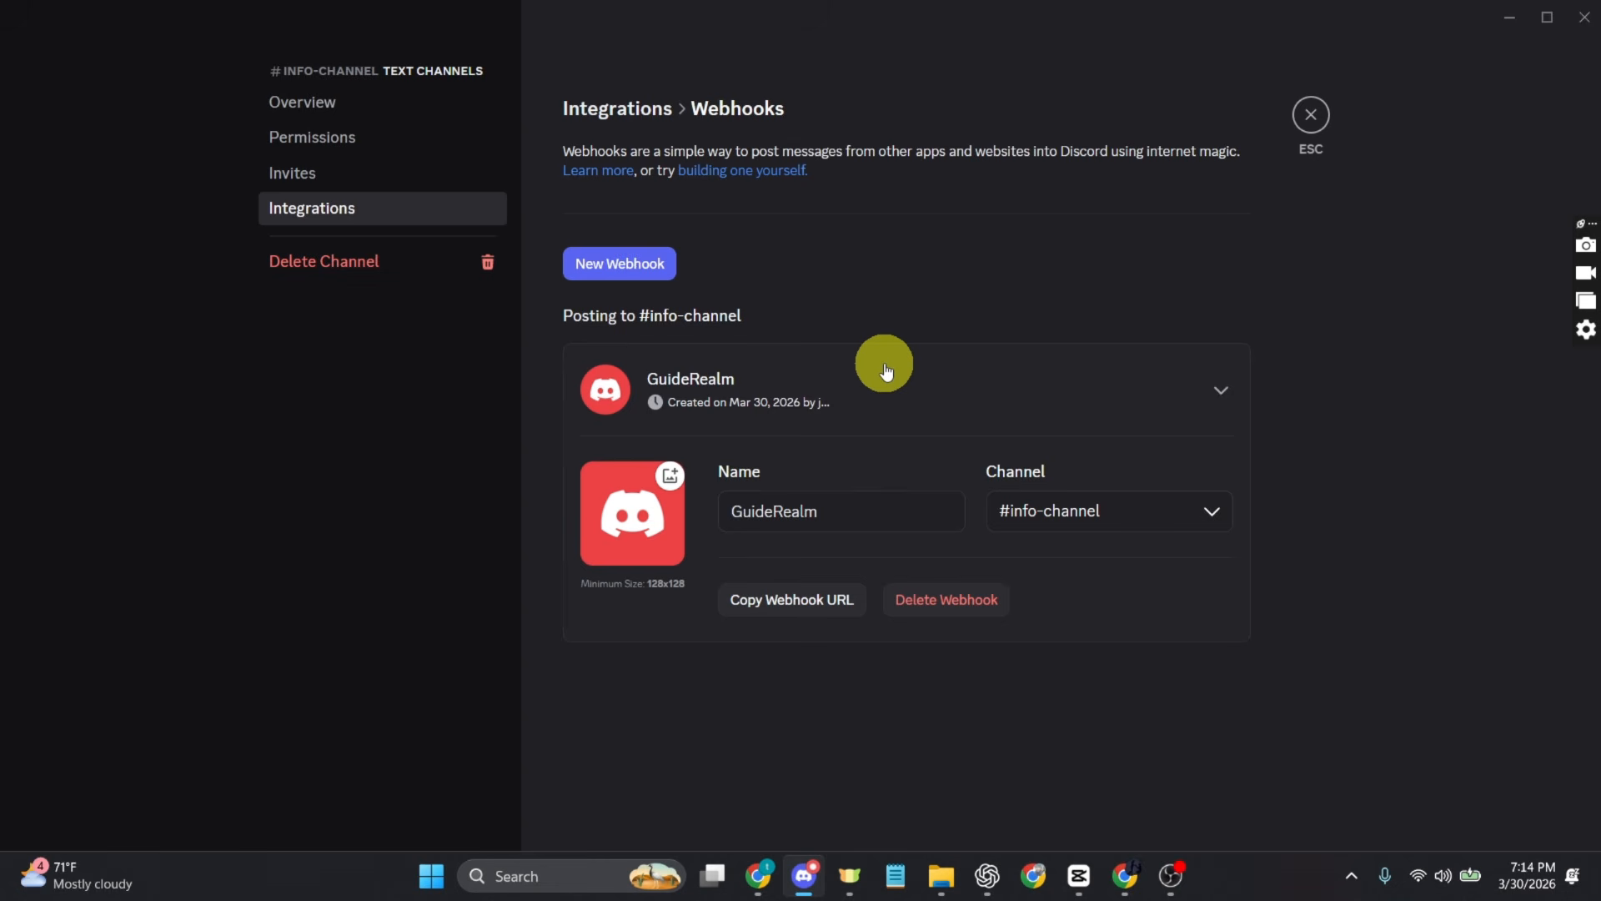
Step: Switch to Chrome, search Google for discohook and open the discohook.org site
mouse_move(769, 878)
left_click(768, 775)
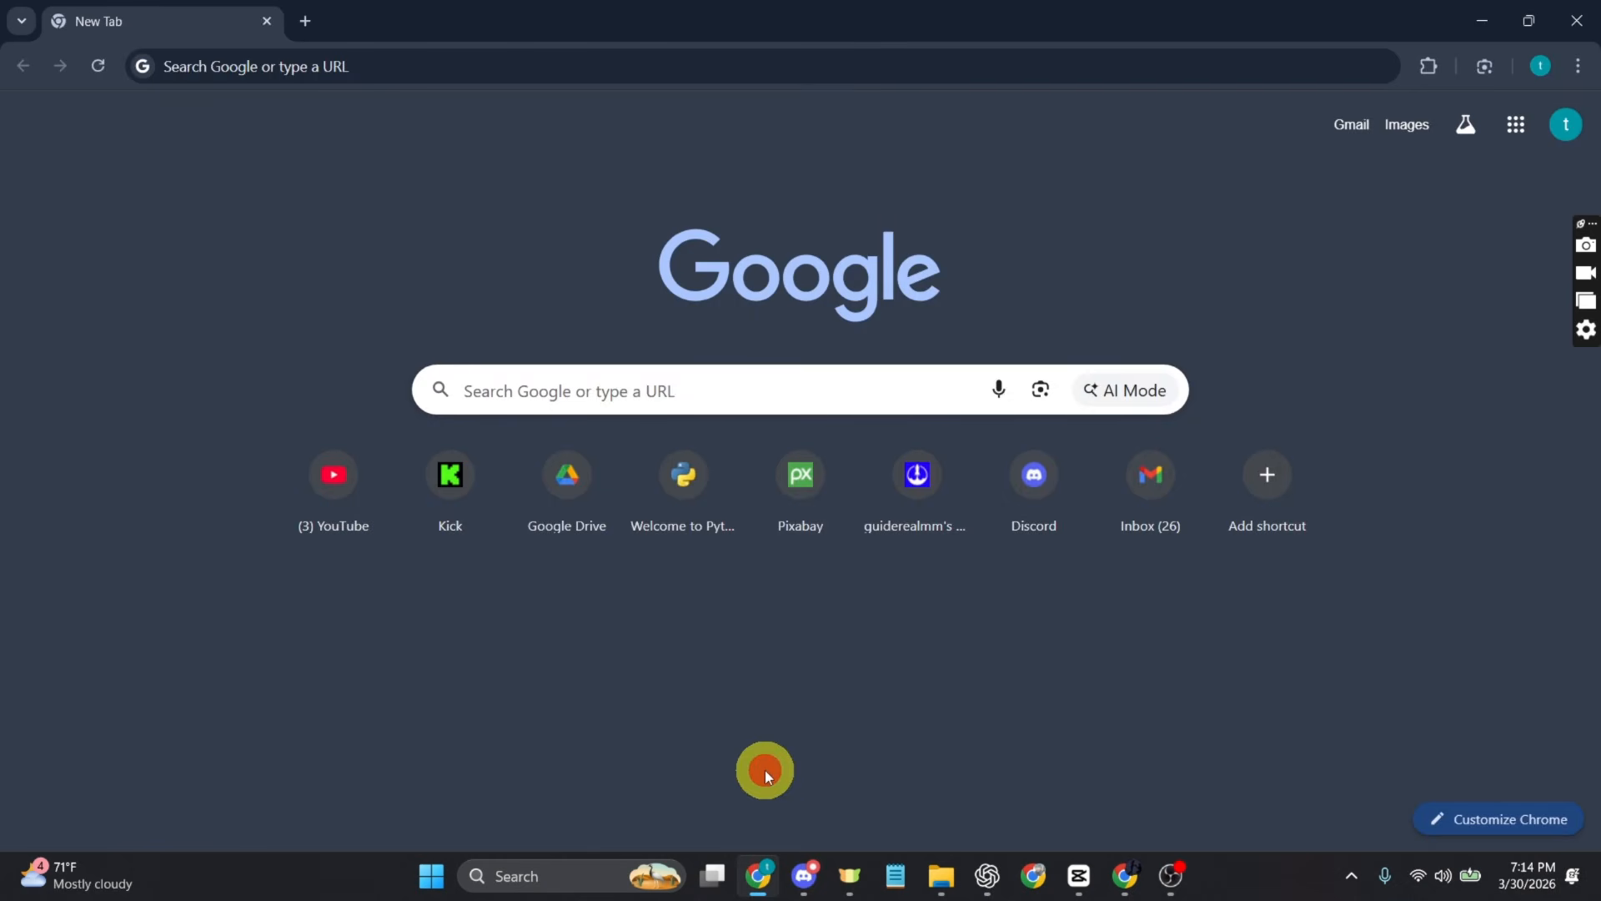
left_click(343, 60)
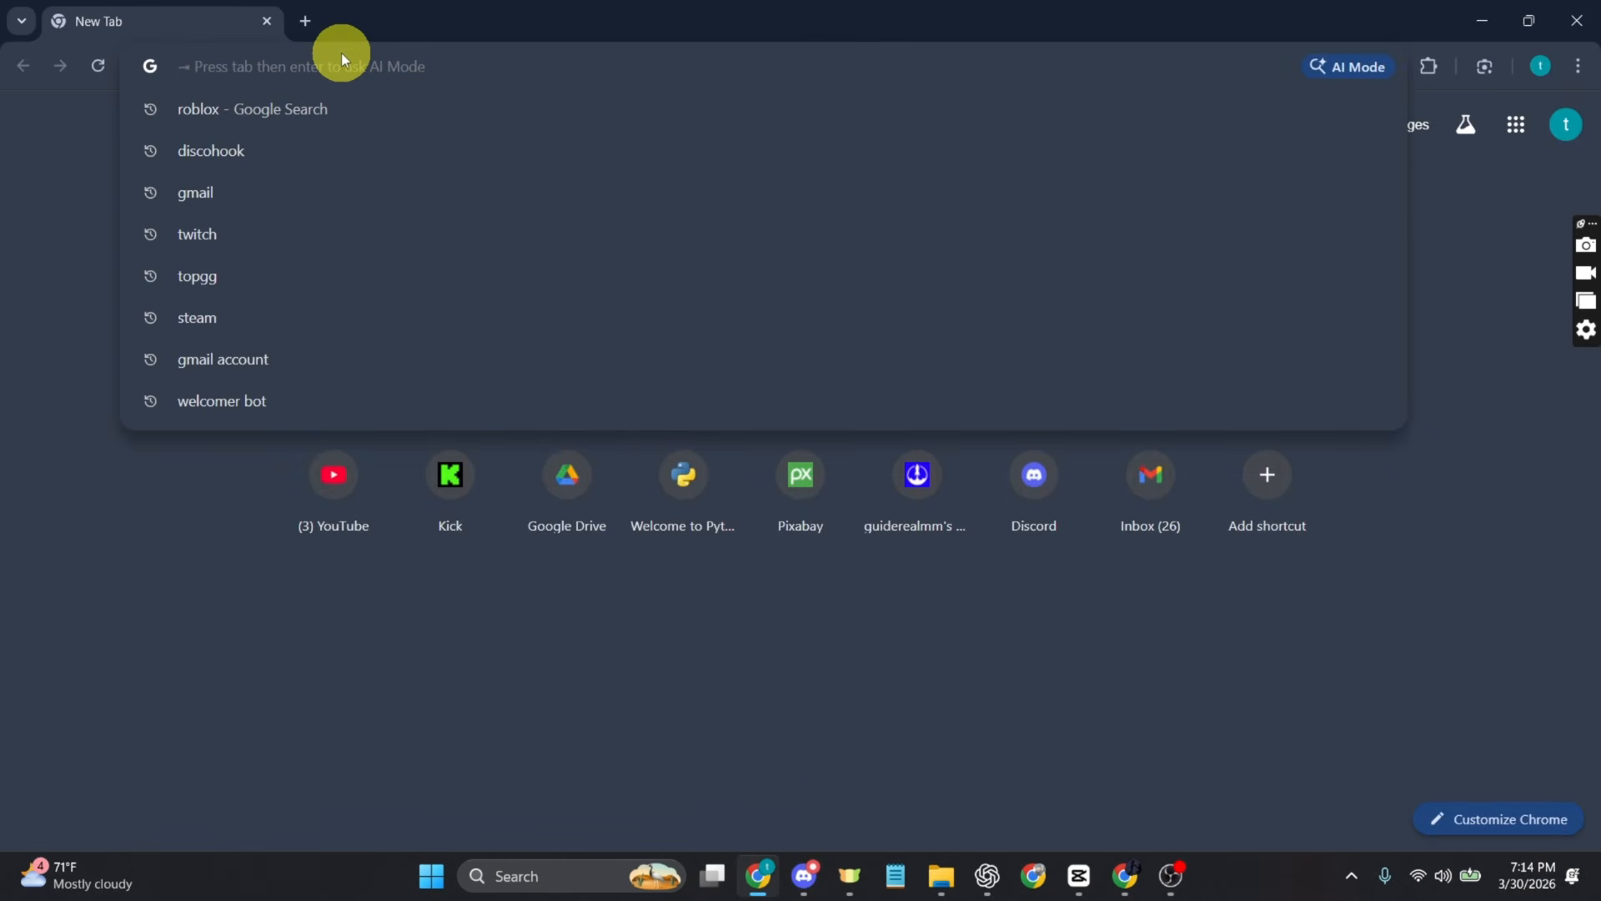
left_click(244, 153)
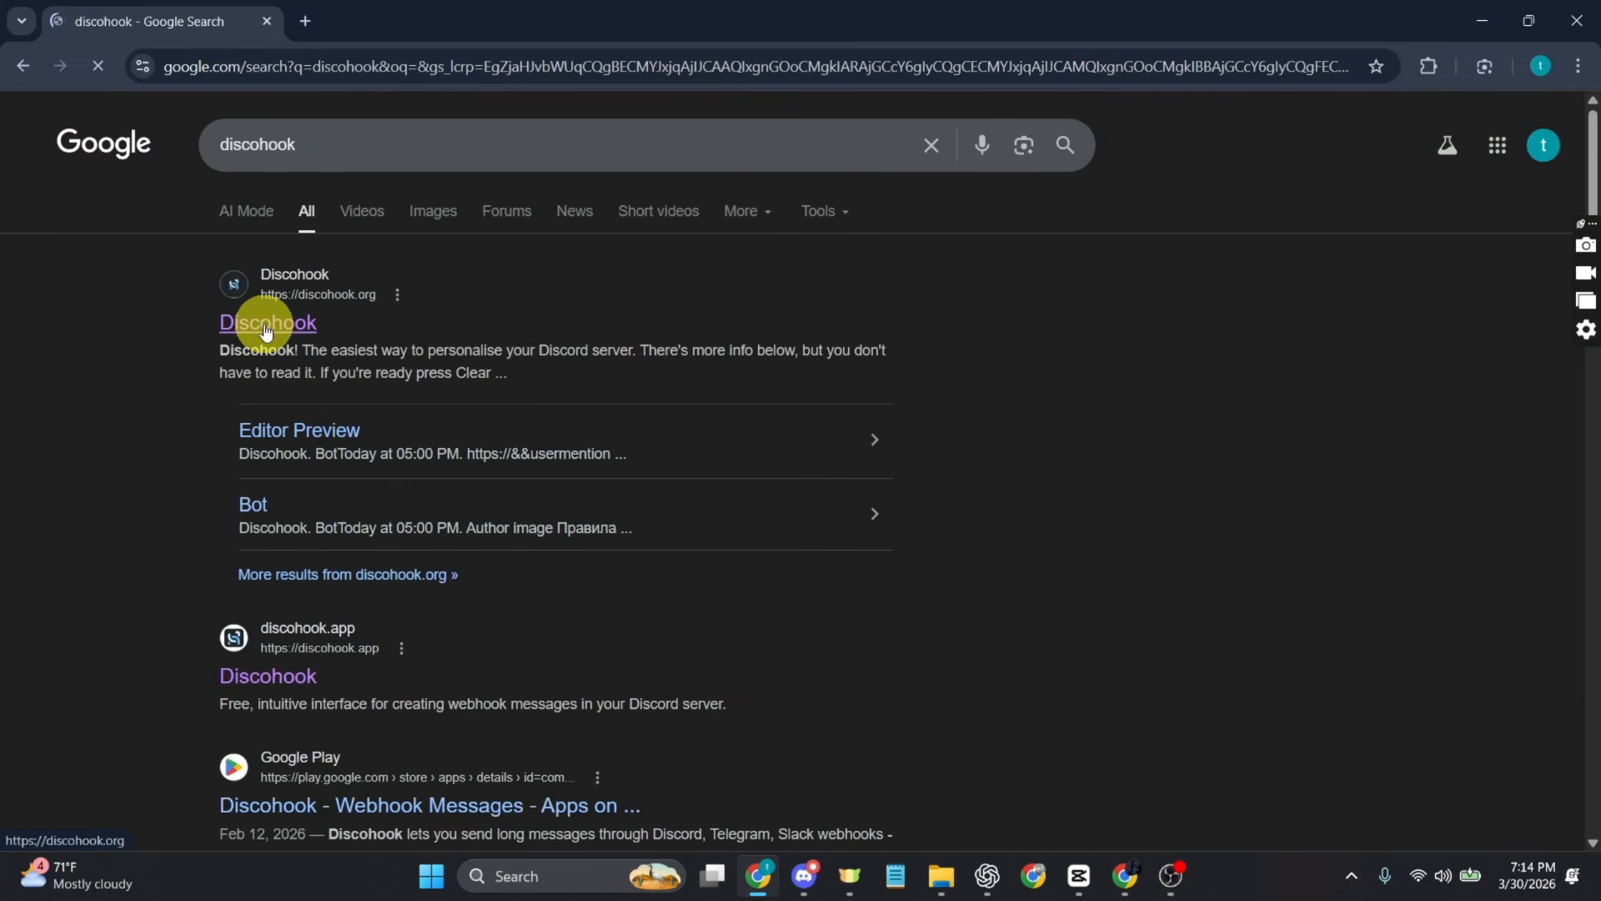
left_click(266, 330)
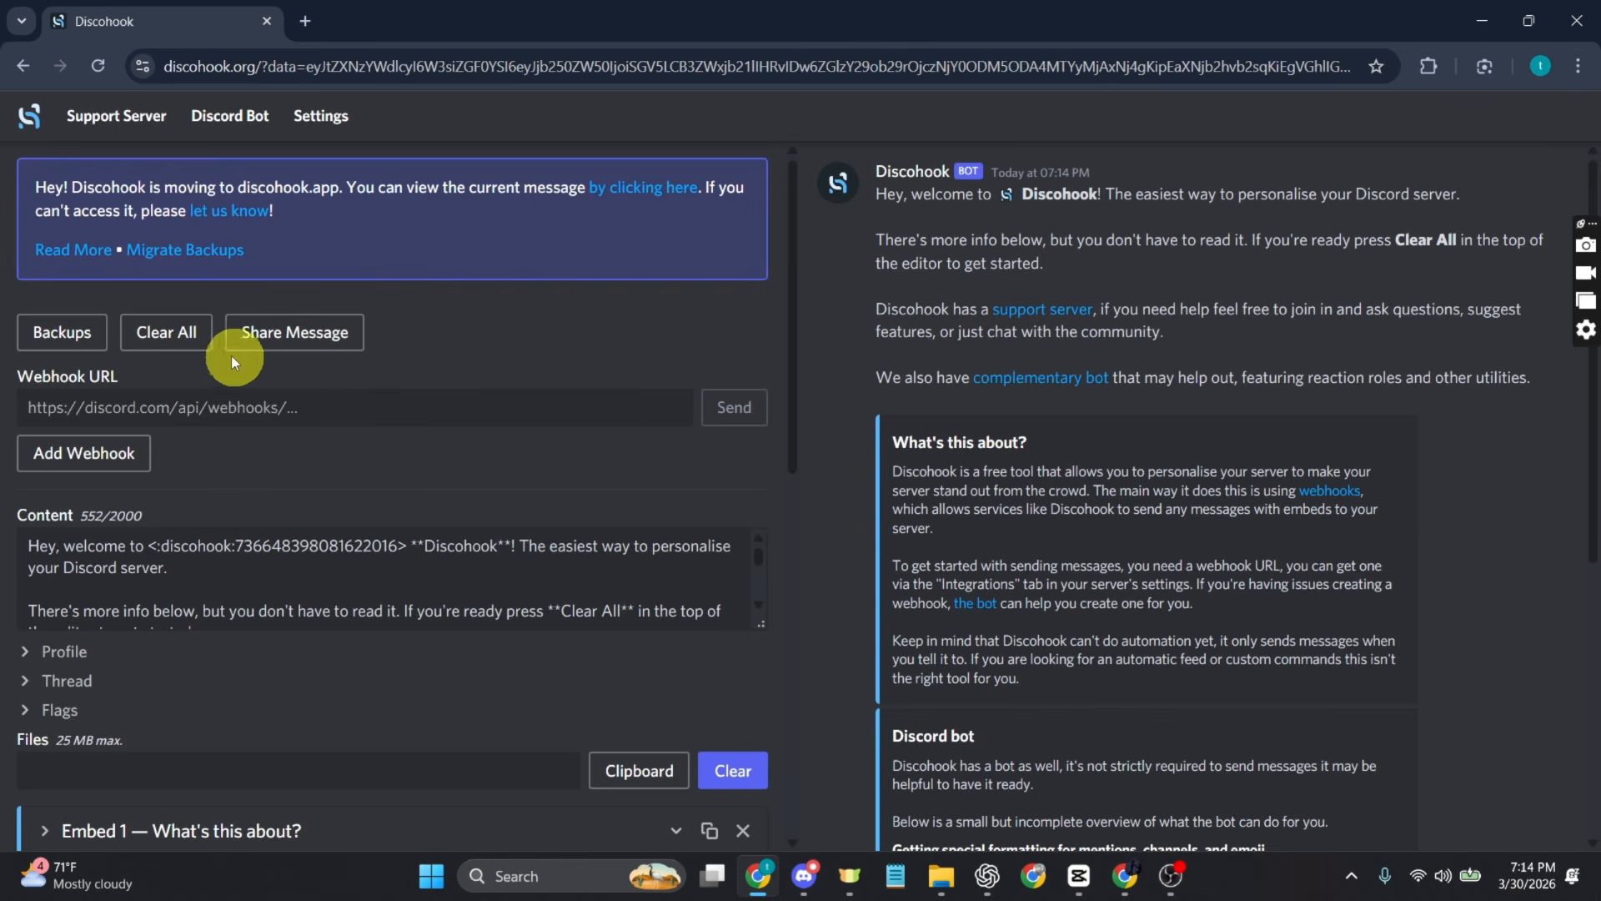
Step: Clear all default content from the Discohook message and paste the copied link as the Webhook URL
left_click(181, 333)
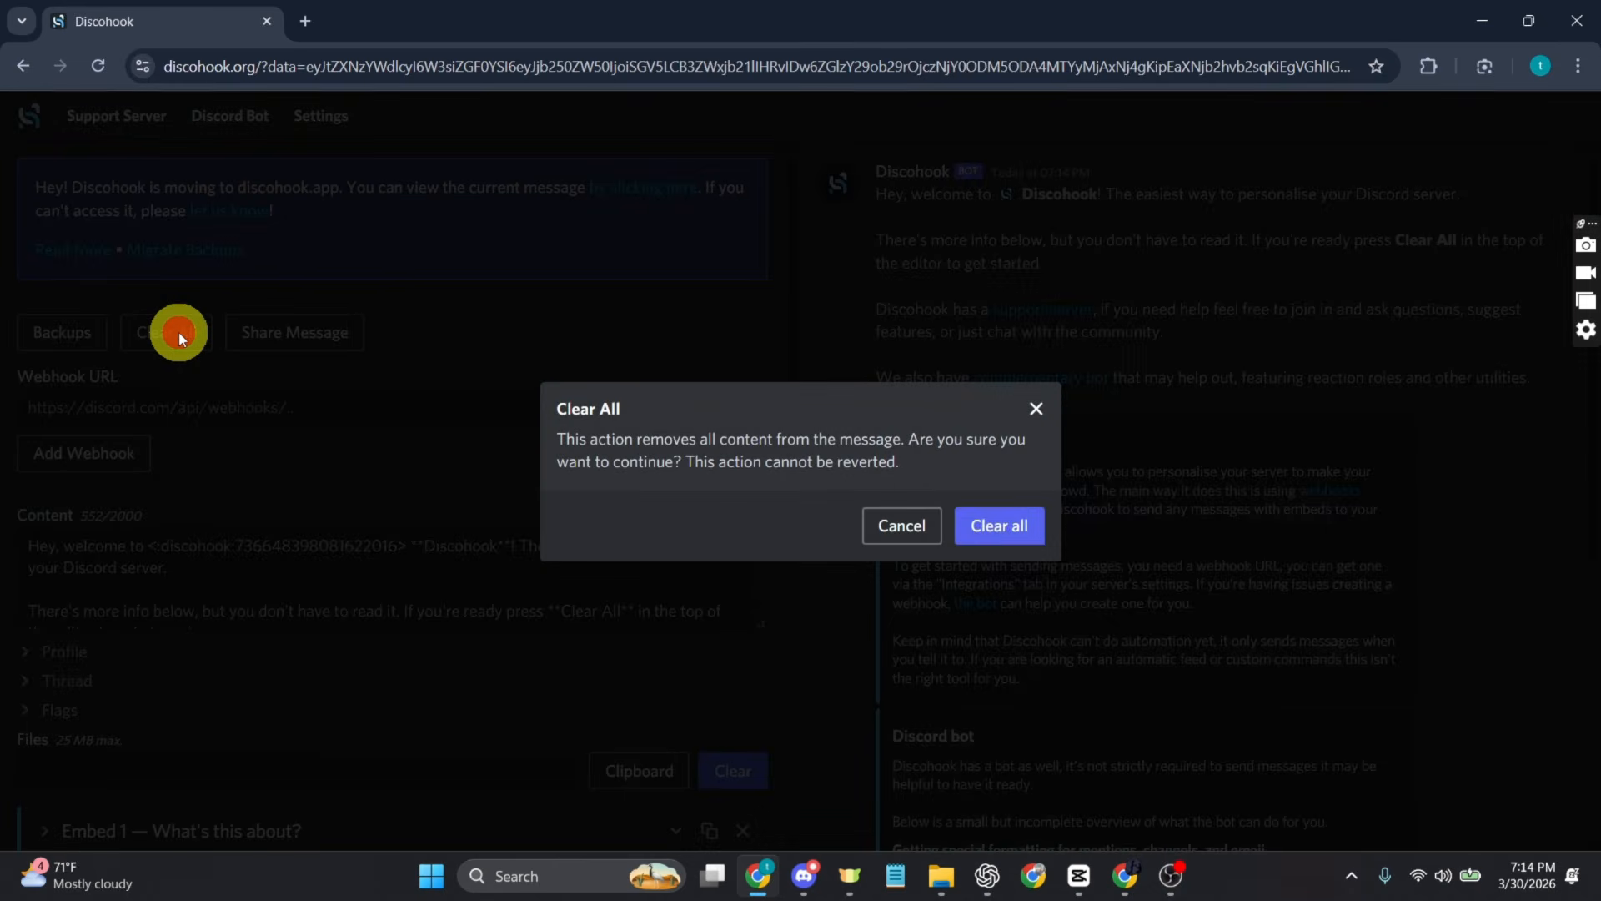
left_click(992, 534)
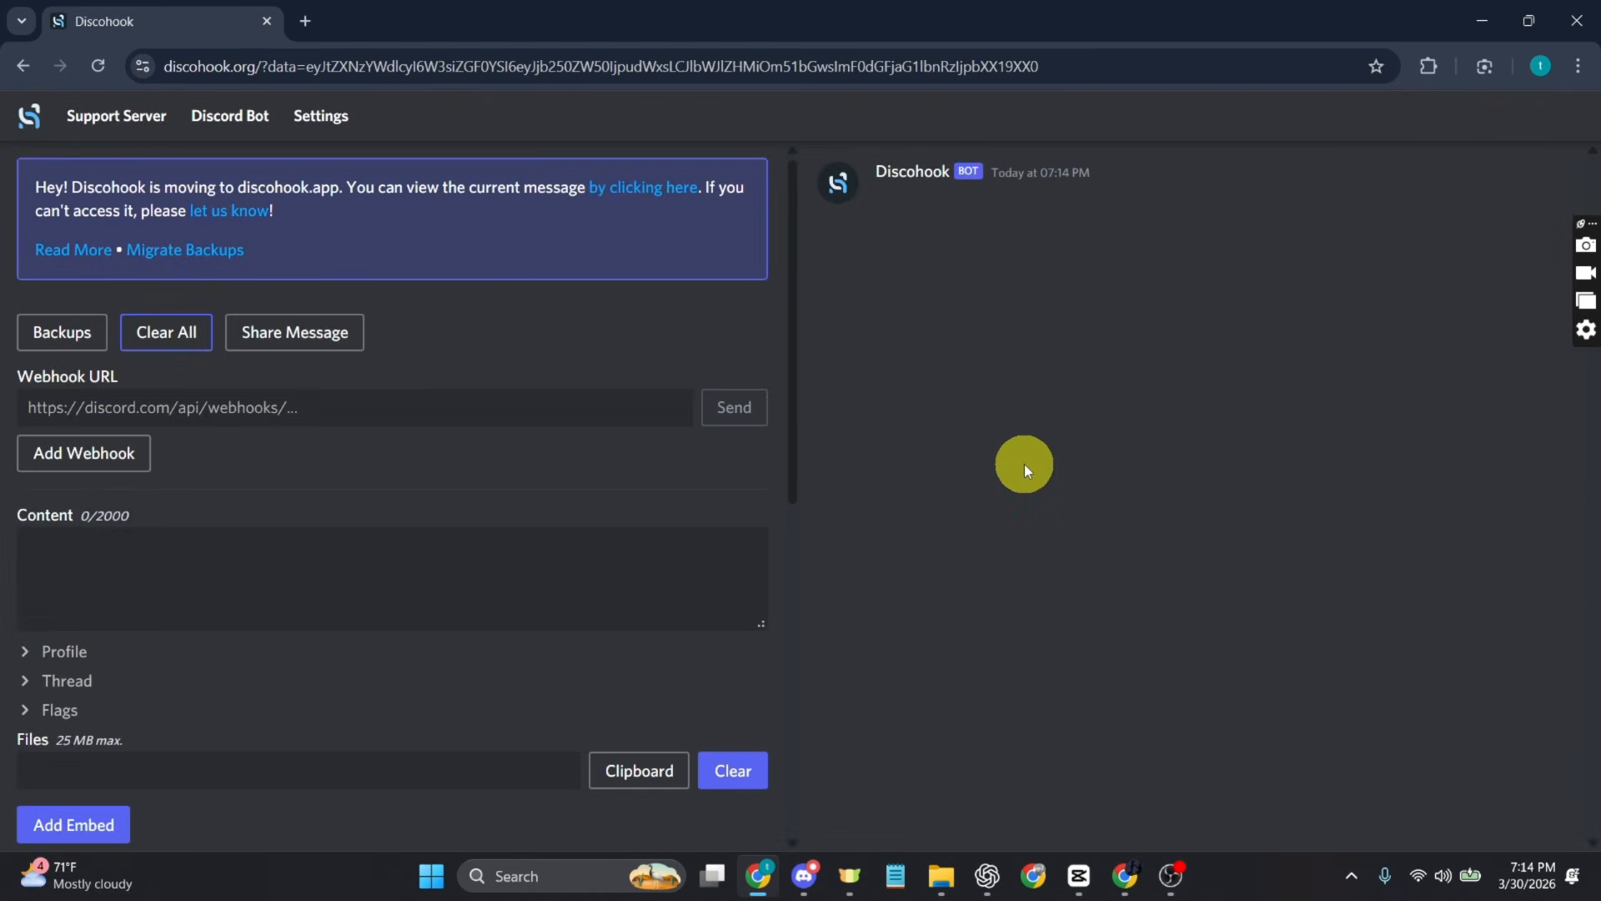
scroll(417, 468, "down", 3)
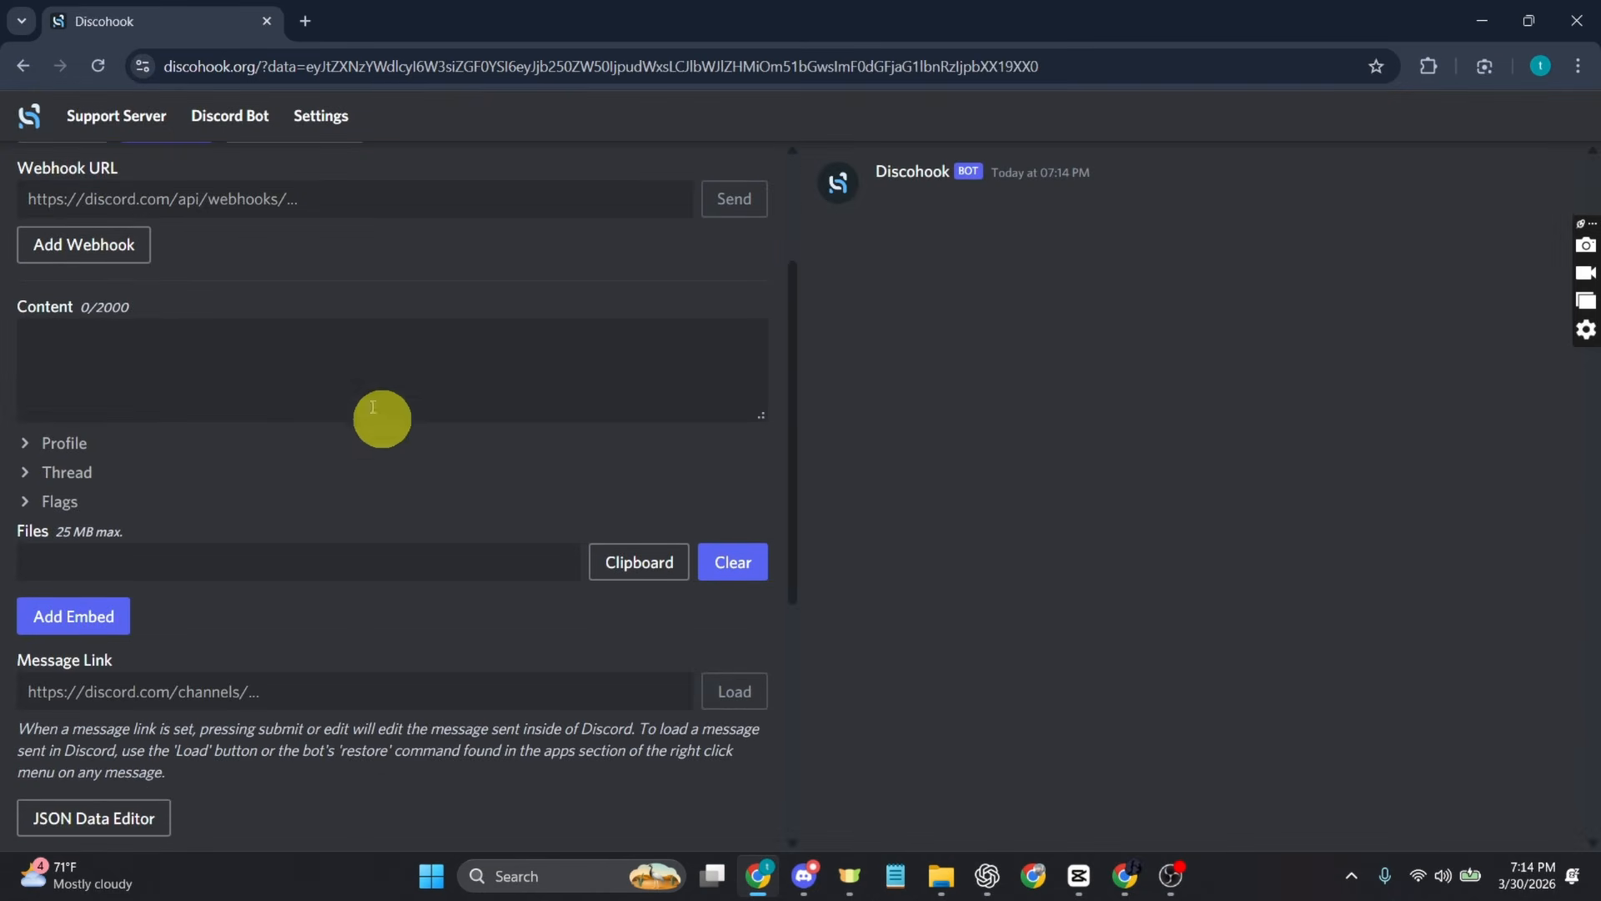
left_click(124, 198)
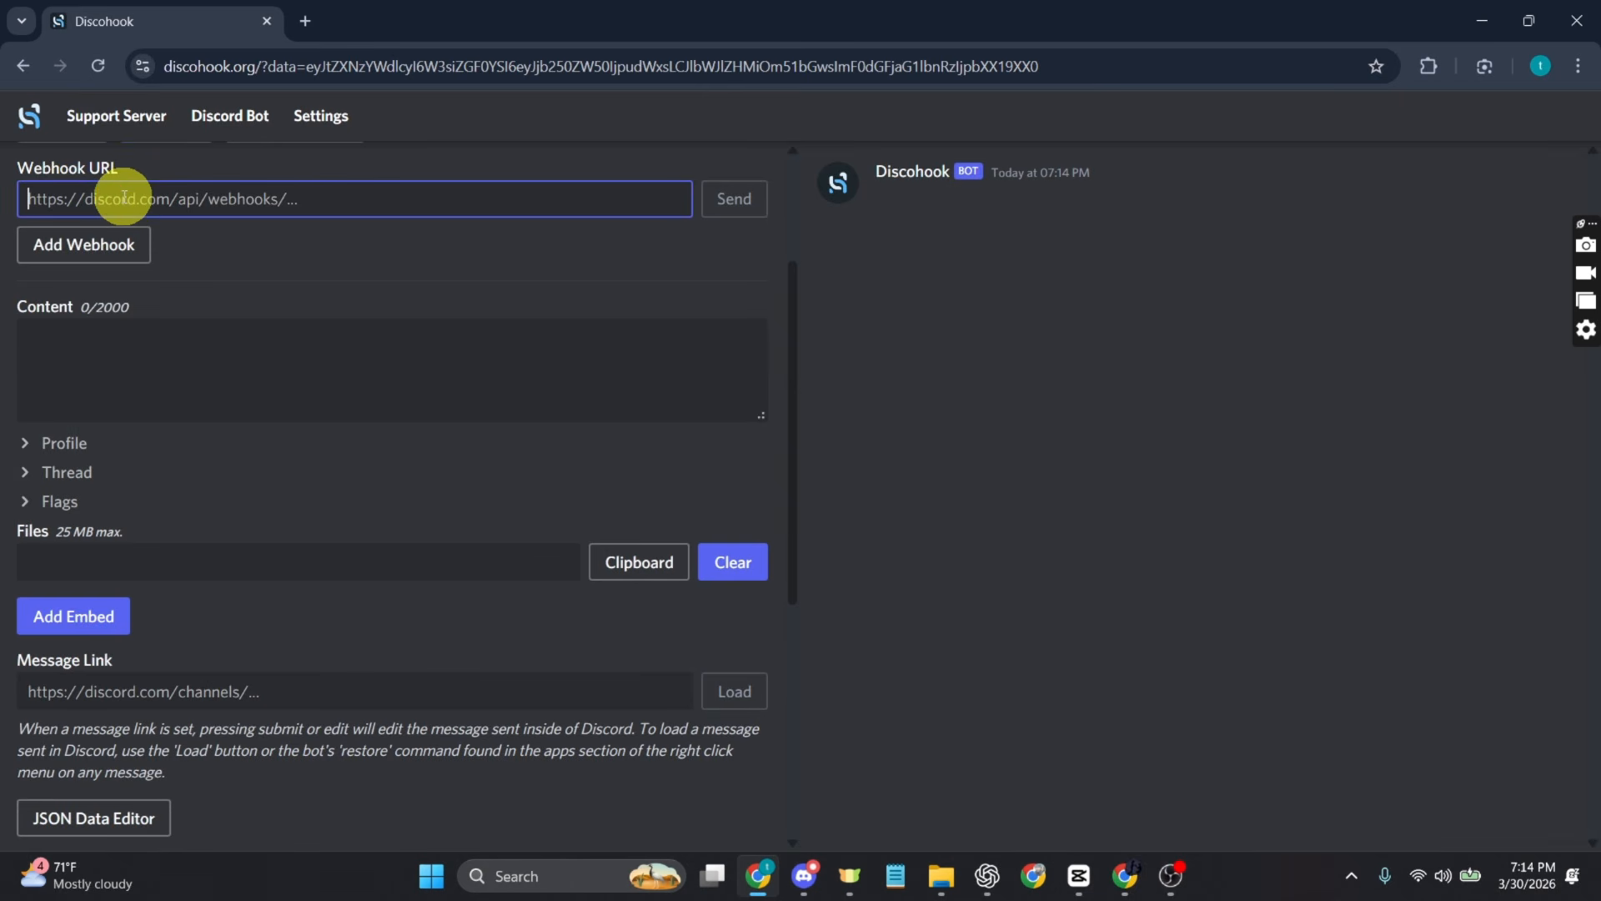
key("ctrl+v")
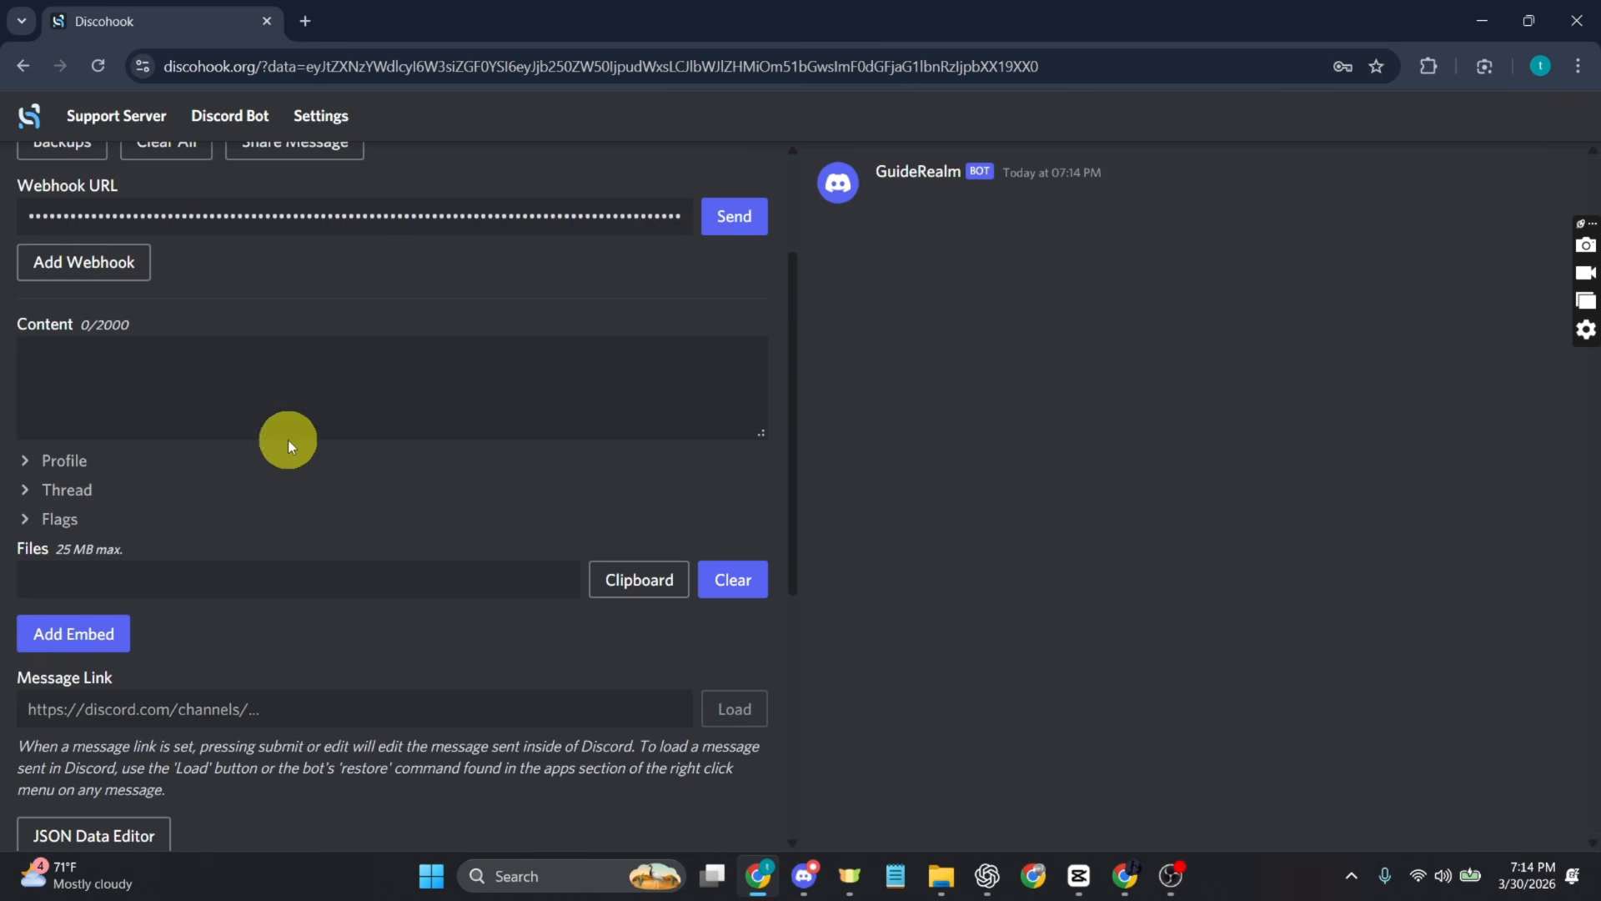
Step: Add an embed to the message and expand its Body section
left_click(101, 643)
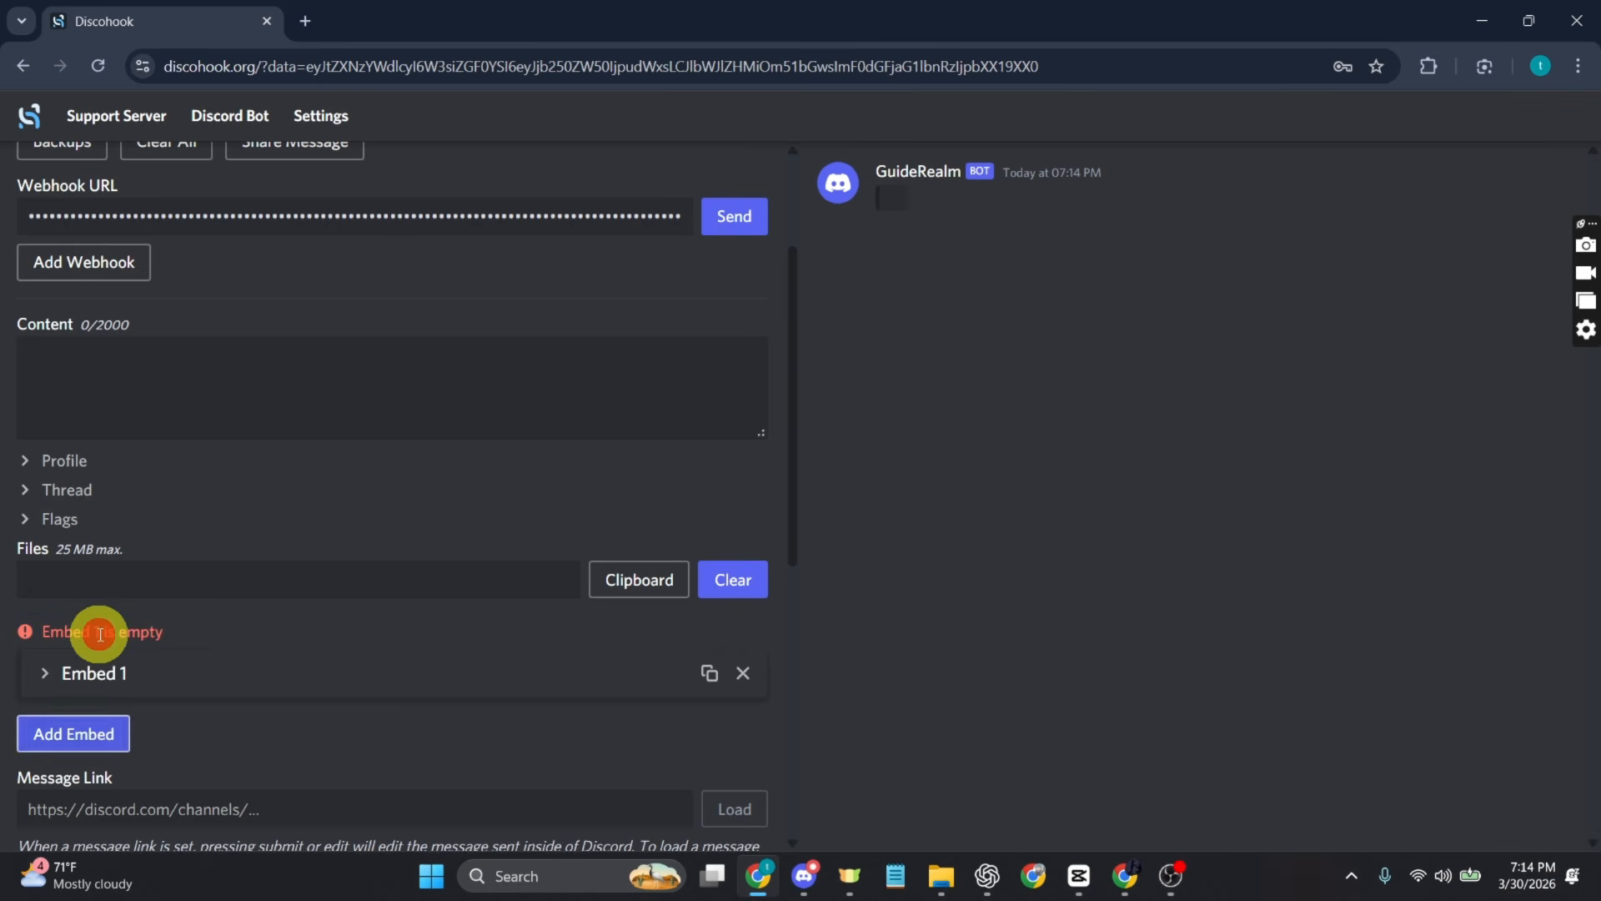
left_click(45, 674)
scroll(112, 716, "down", 1)
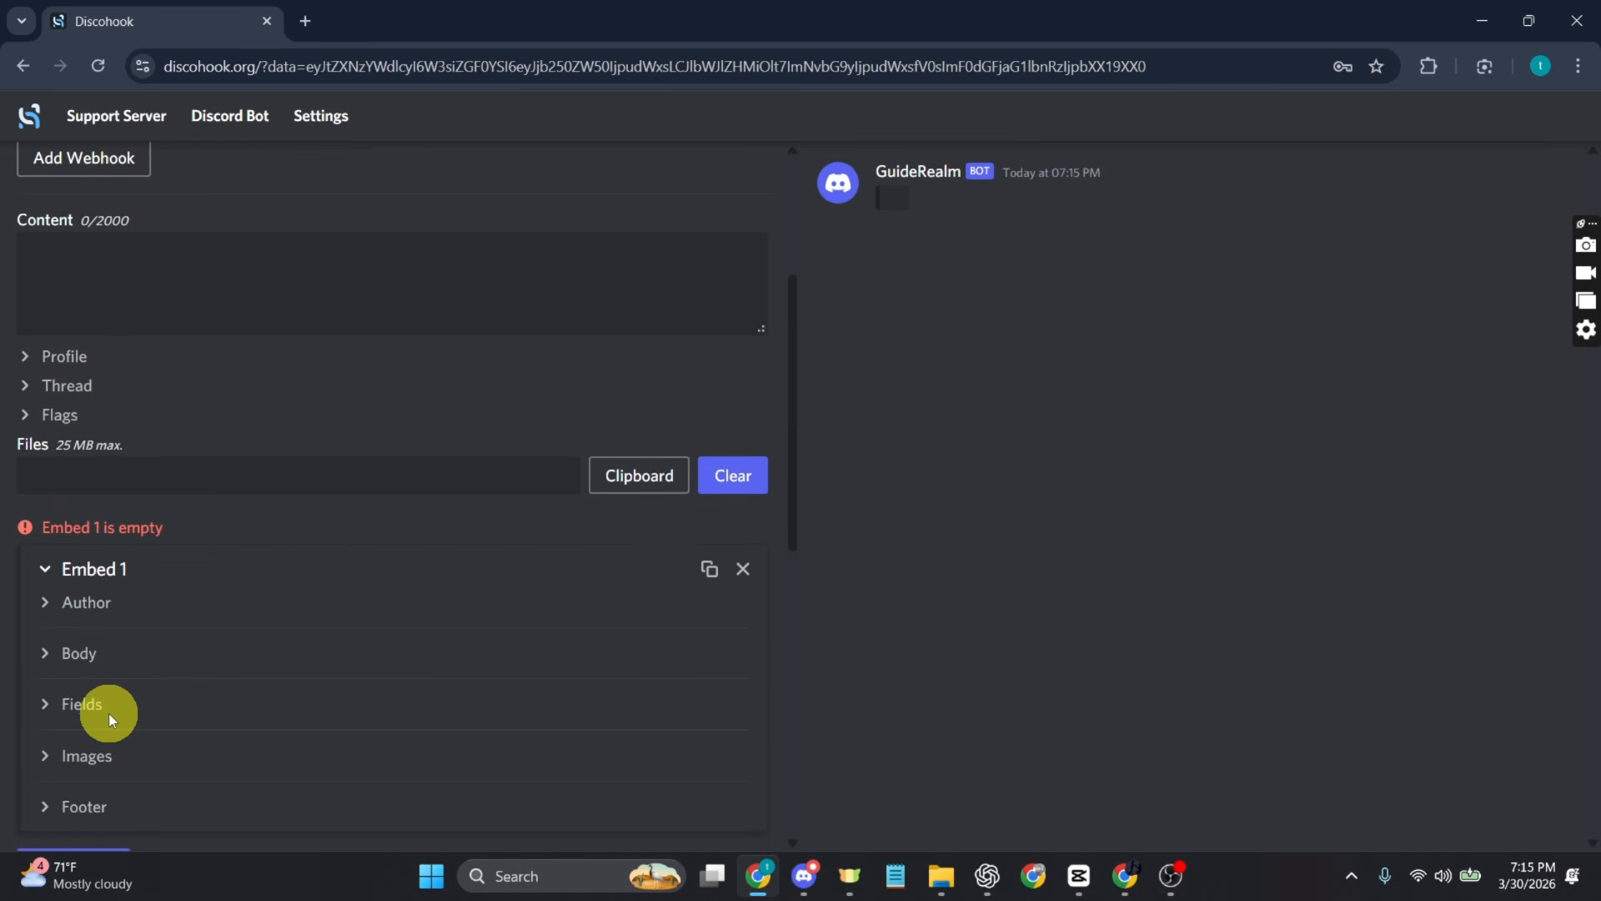
left_click(64, 654)
scroll(78, 711, "down", 3)
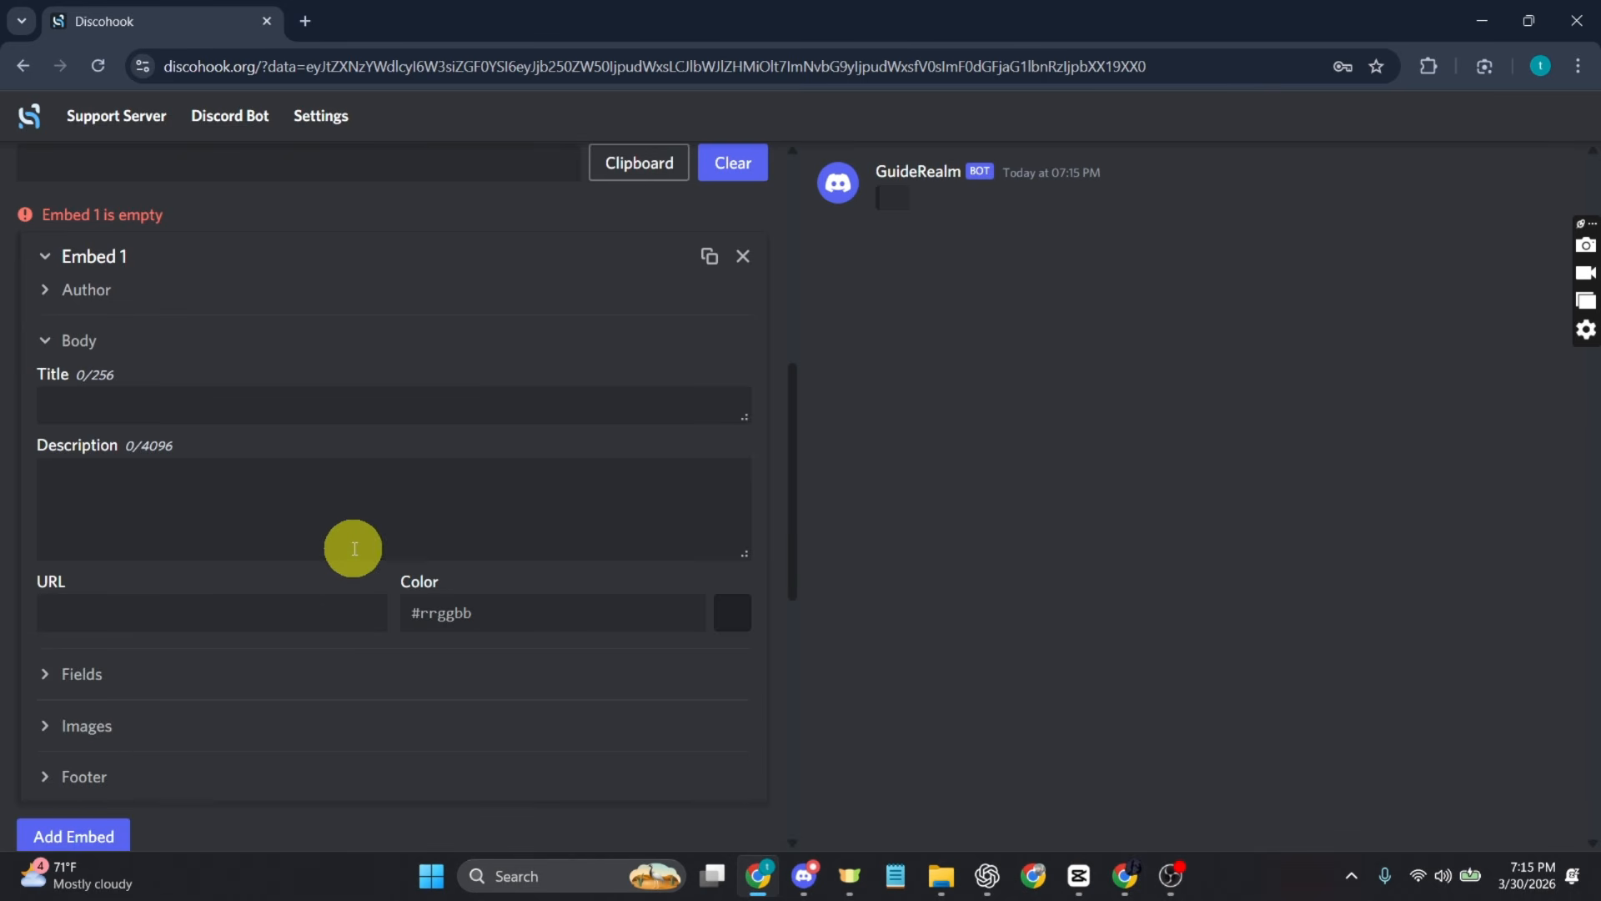
Step: Set the embed's title to "General information about the channel"
left_click(234, 404)
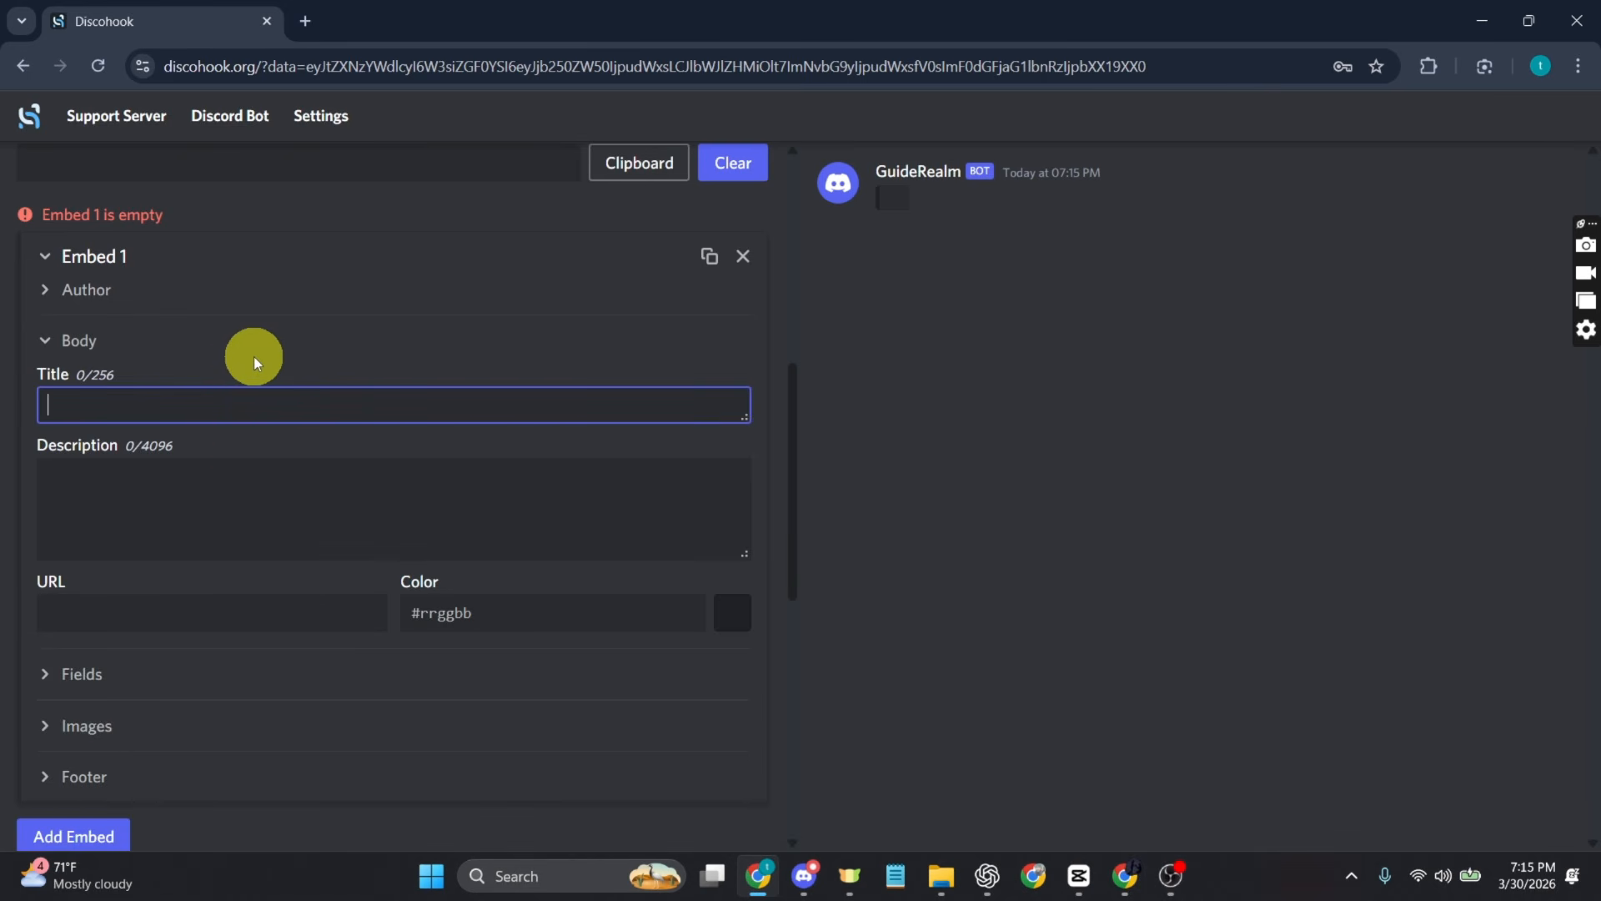
type("Ge")
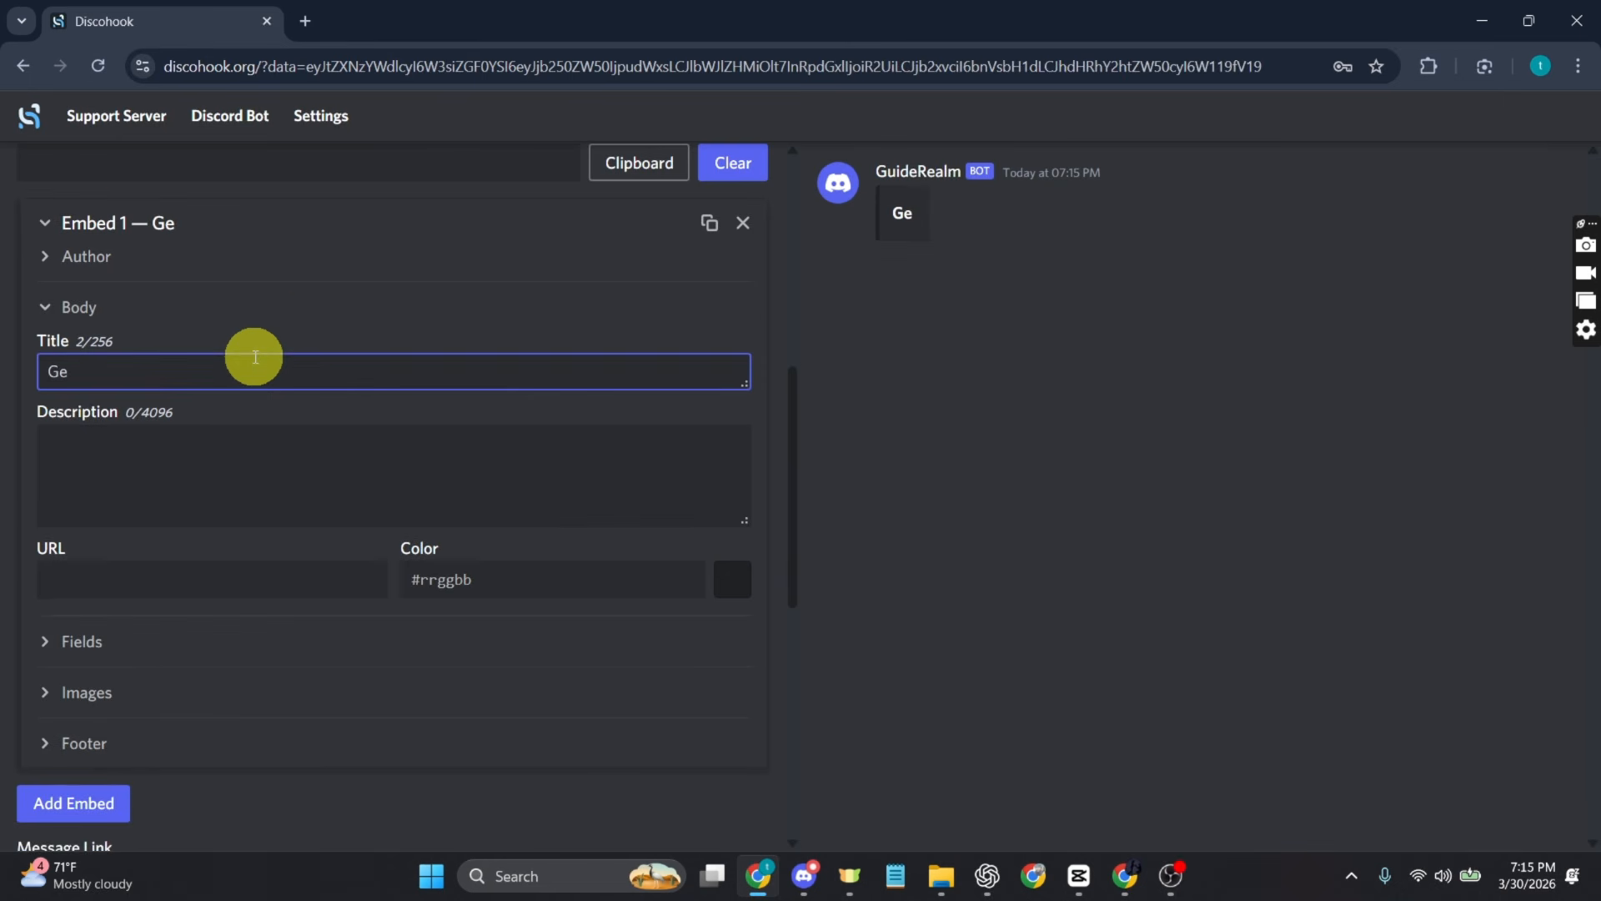
type("nereal information about the channel")
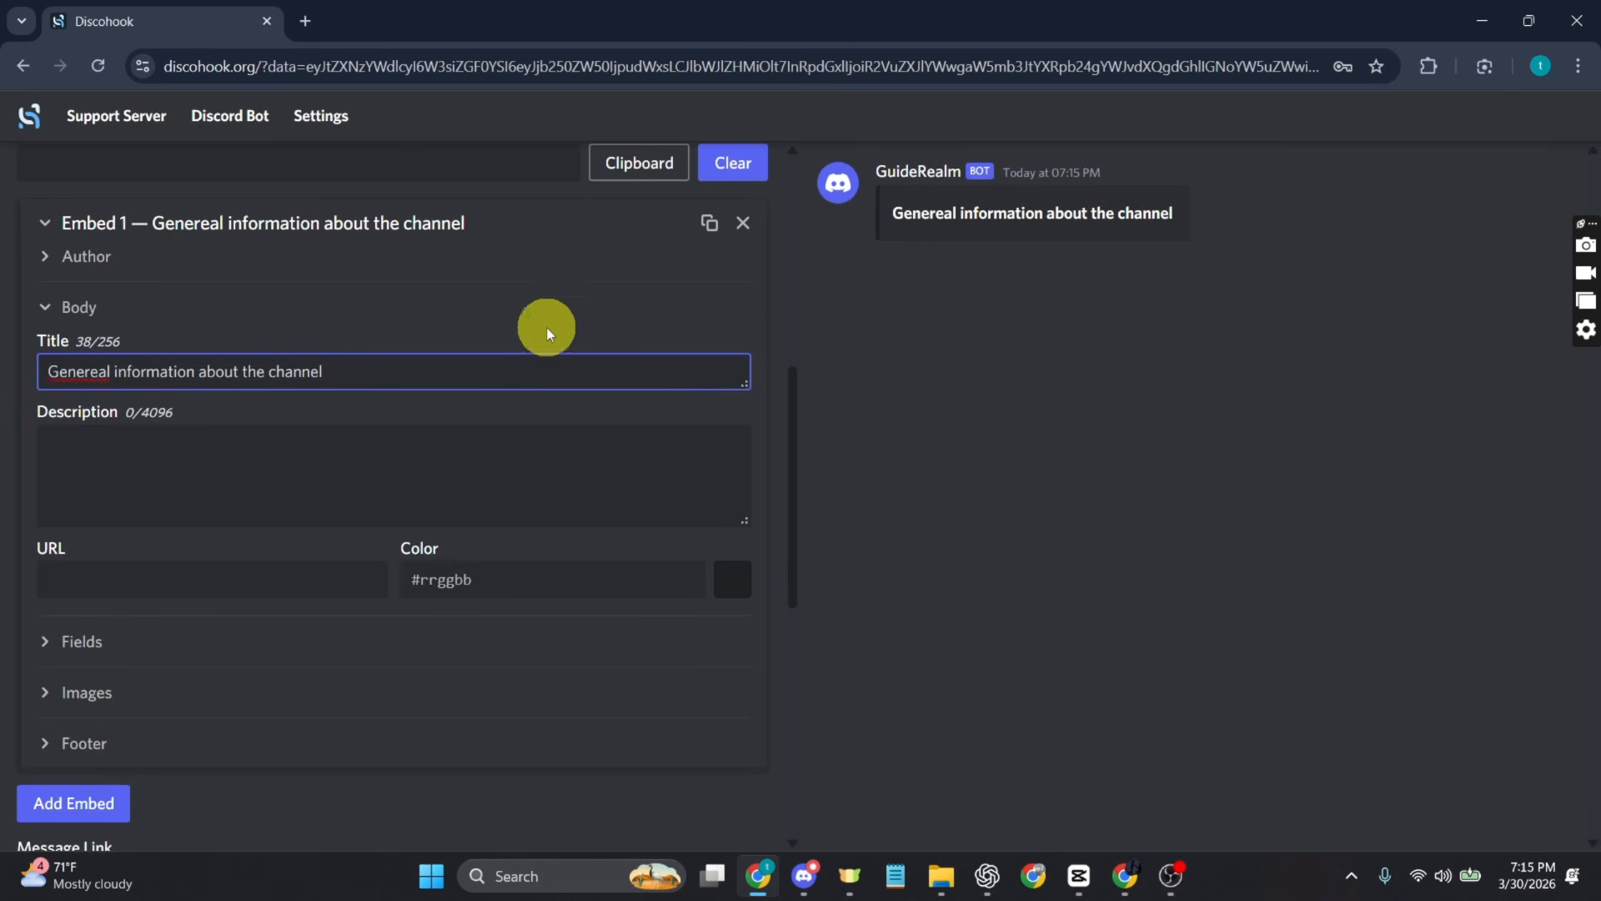
left_click(97, 373)
key("BackSpace")
Step: Place the text cursor at the start of the embed's Description field
left_click(280, 523)
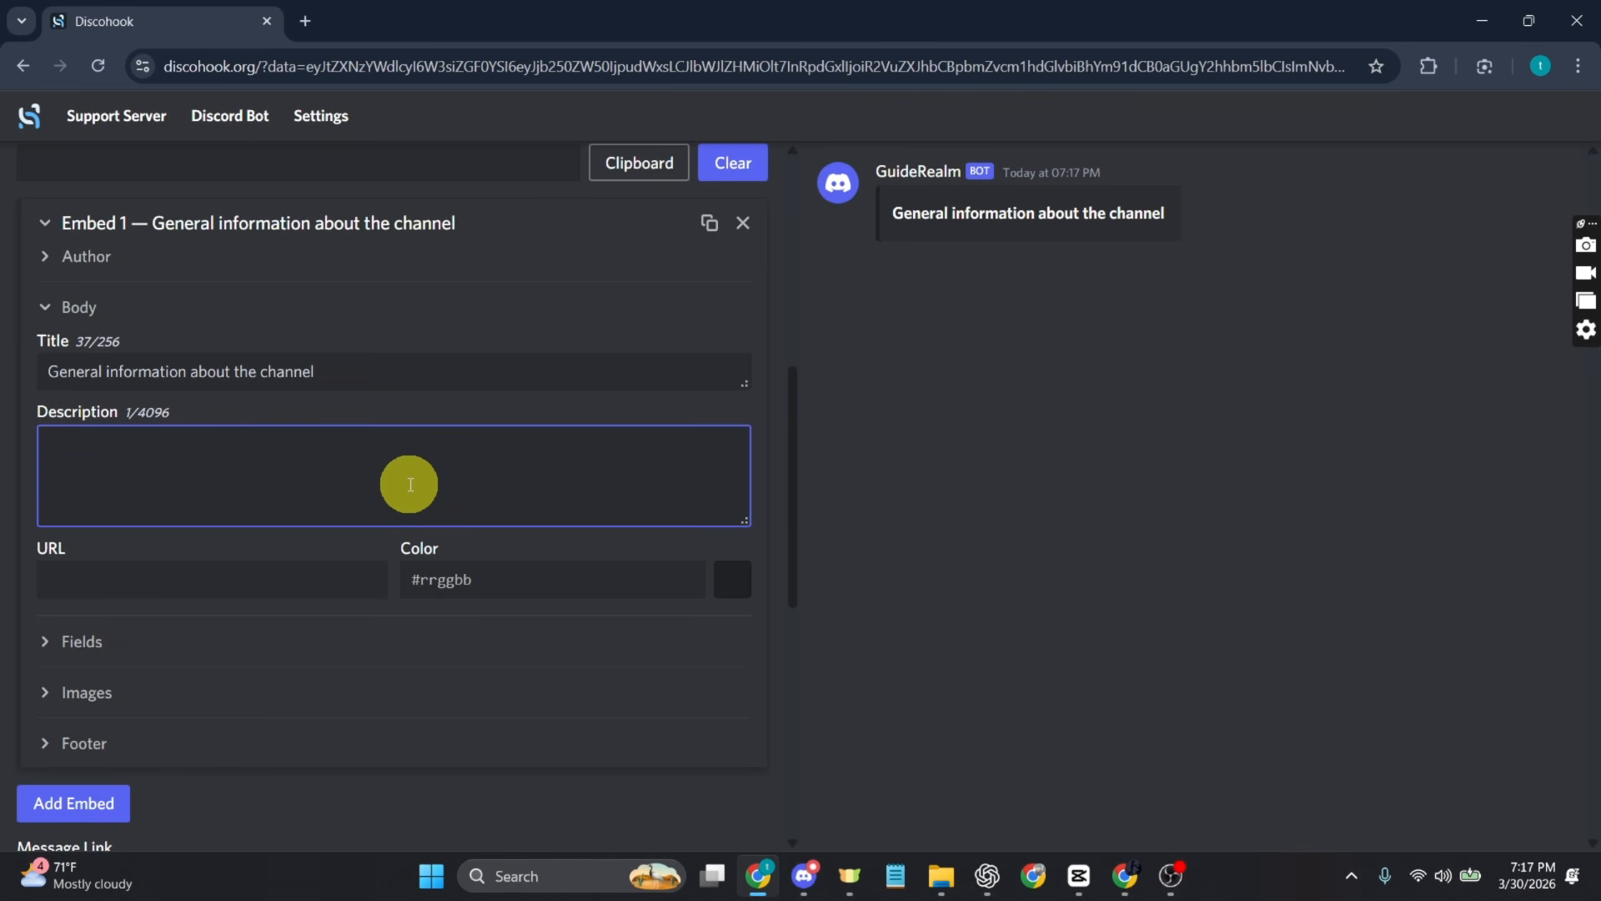
left_click(401, 473)
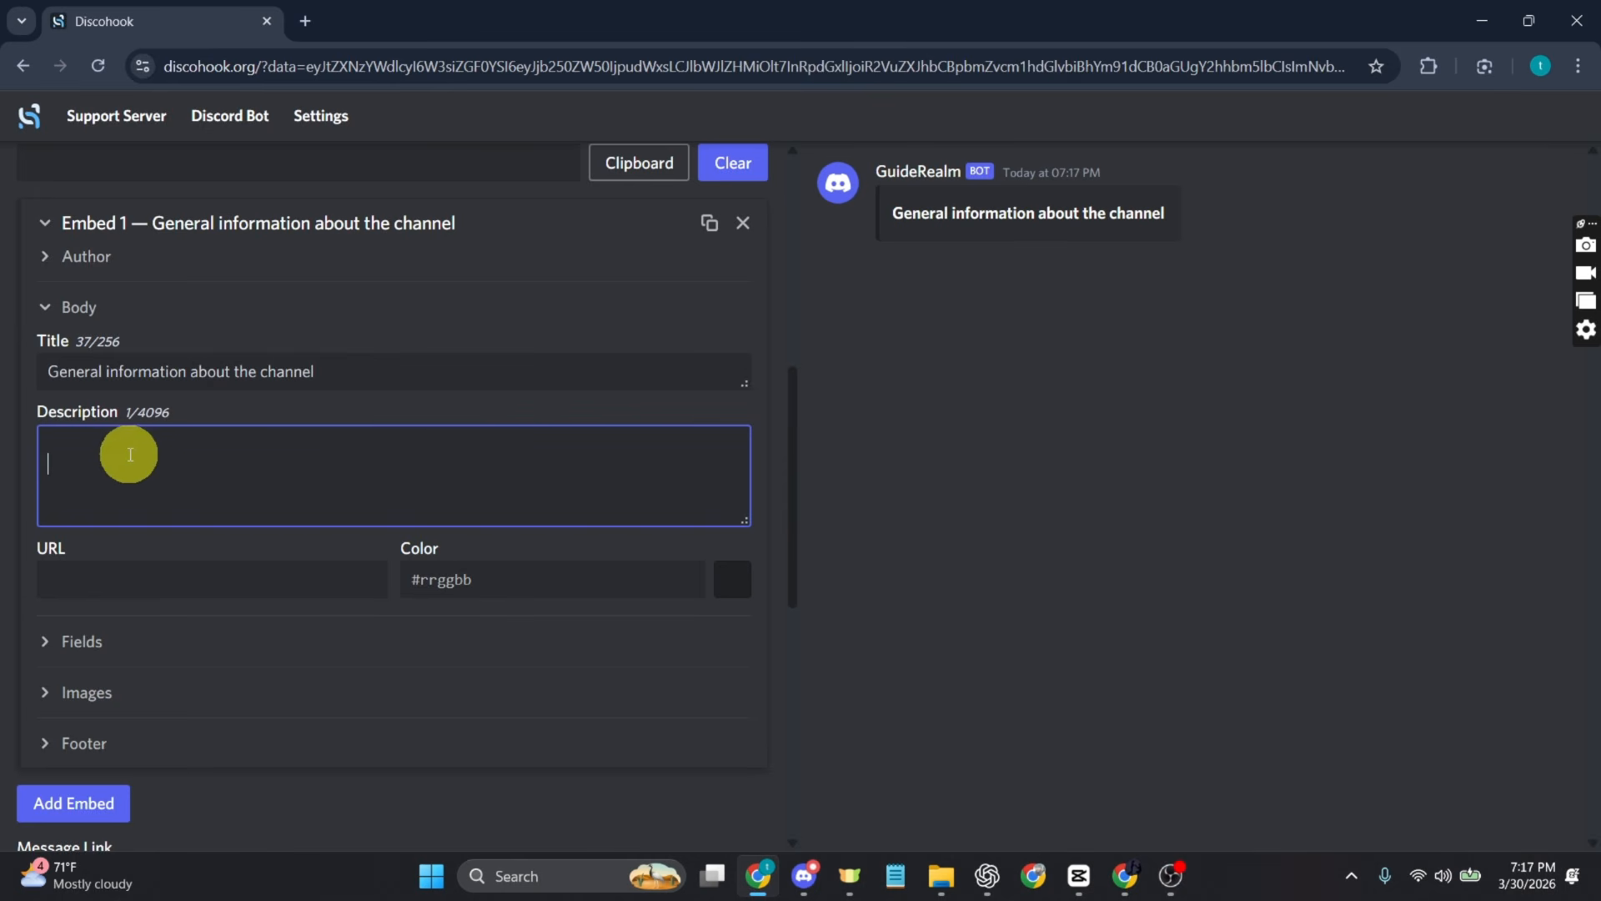
left_click(130, 455)
left_click(81, 439)
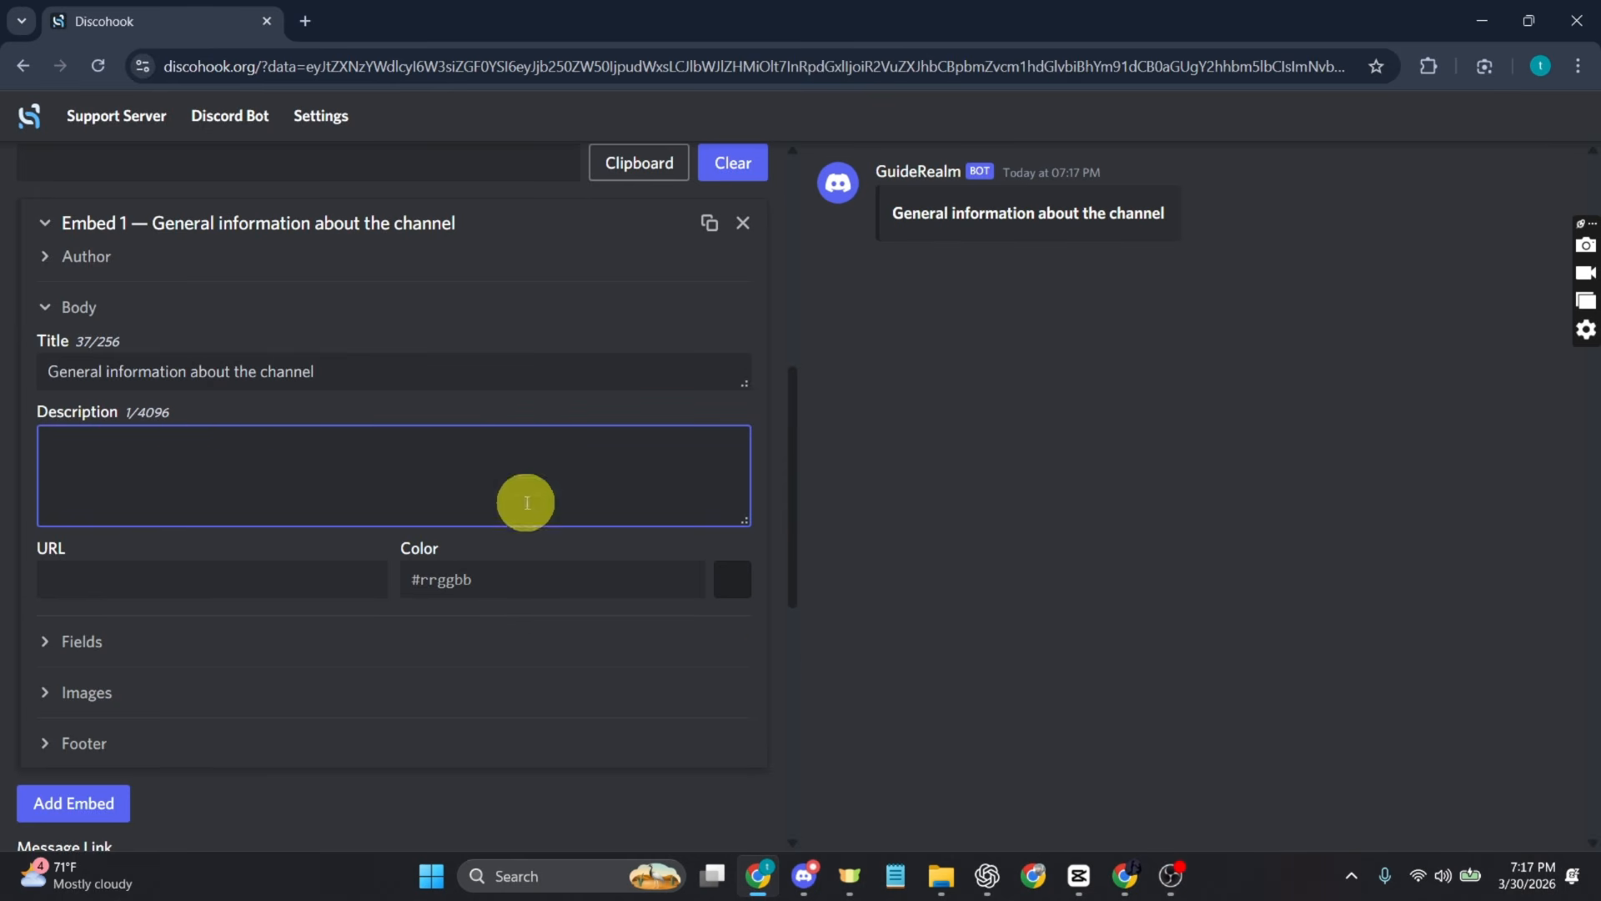
Step: Switch to Discord, leave the webhook settings and open the general channel to write a message
left_click(805, 895)
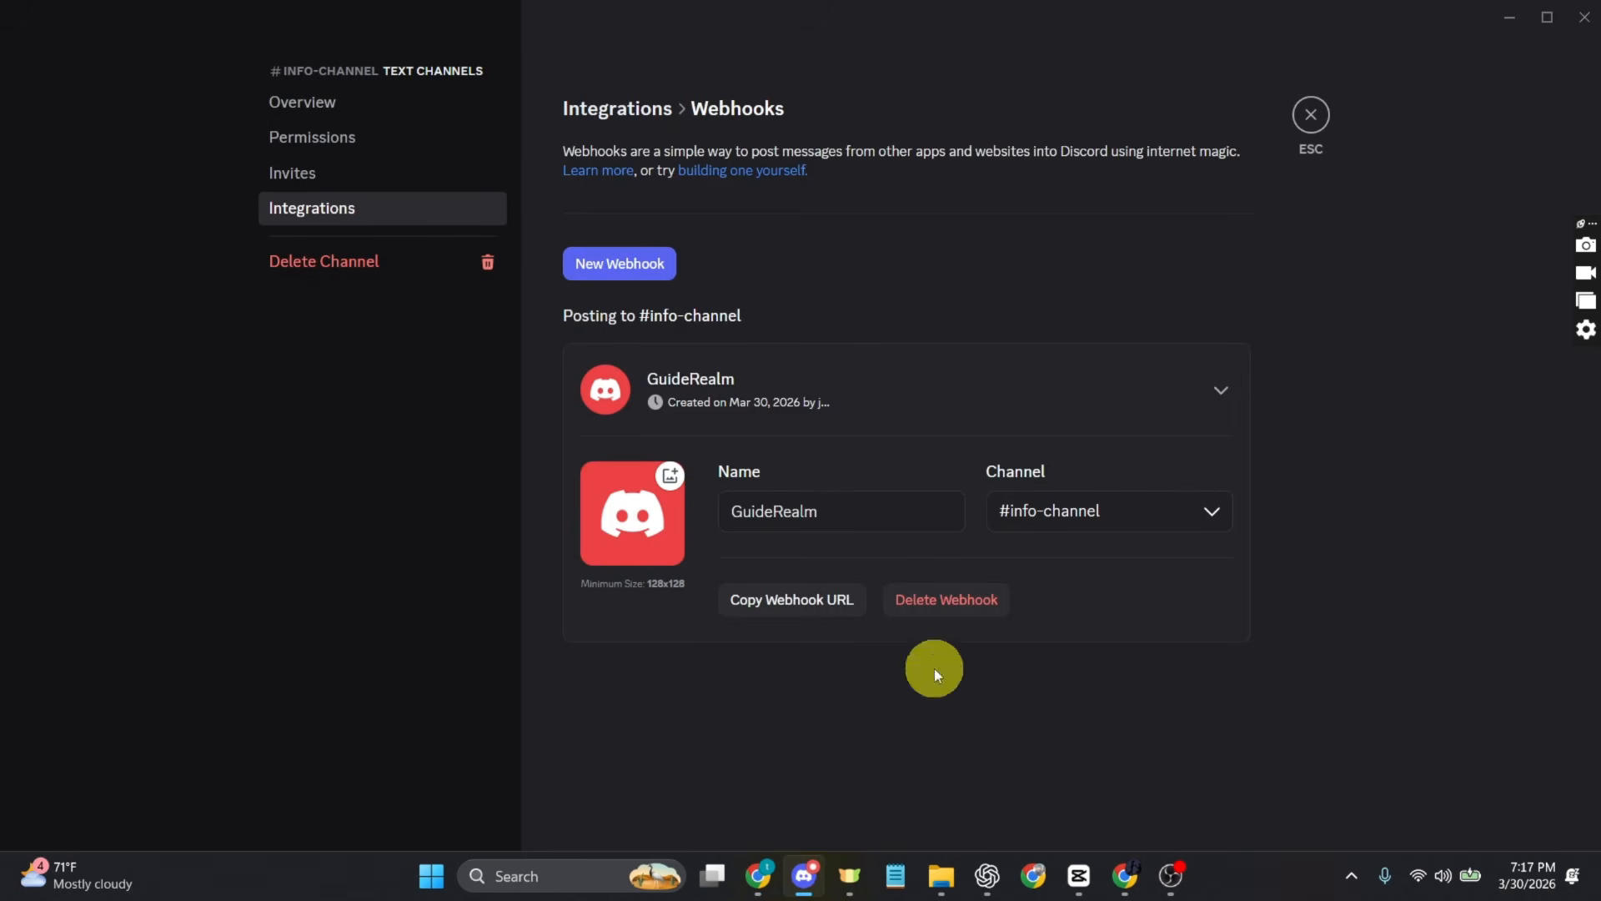
left_click(1328, 119)
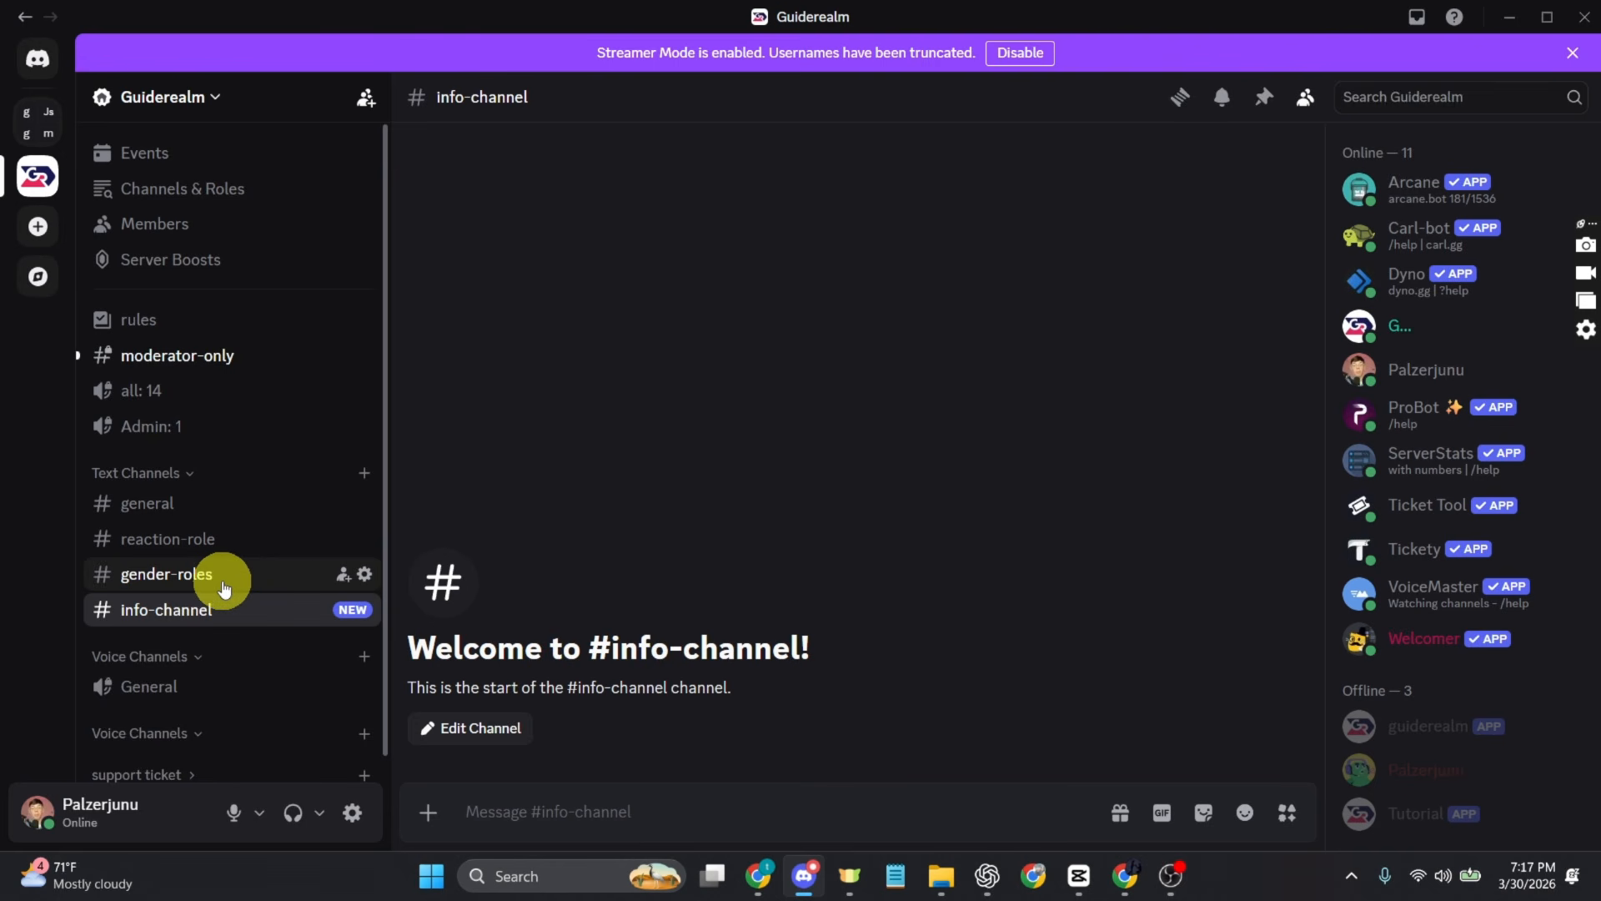
left_click(188, 509)
left_click(605, 809)
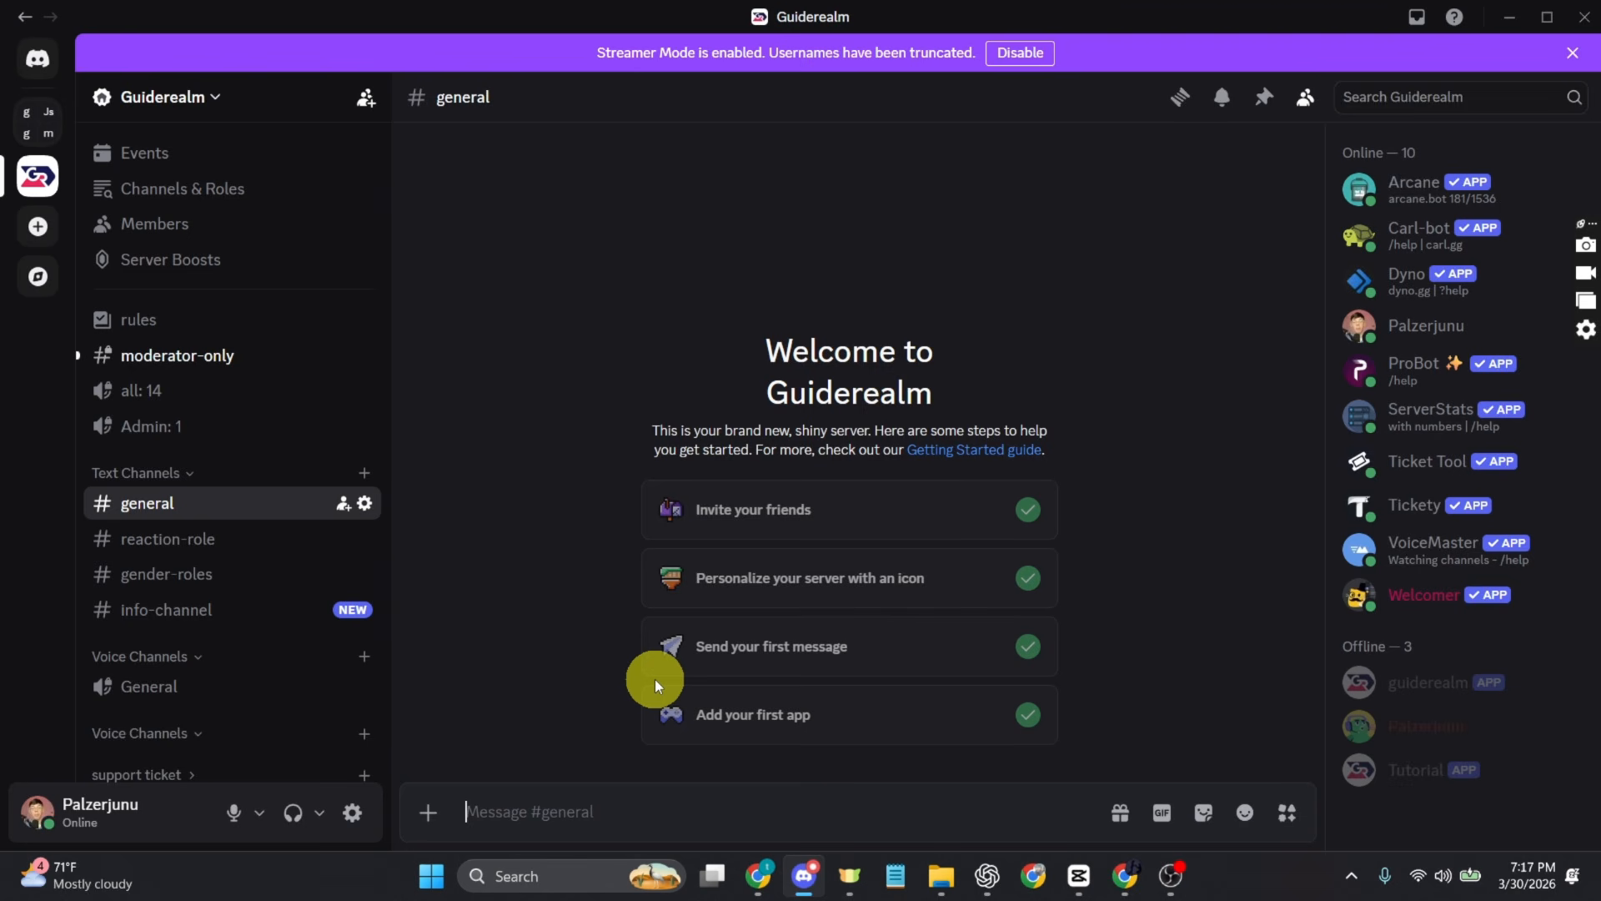
Step: Send the Admin role mention escaped with a backslash in the general channel and copy the resulting mention code
type("@")
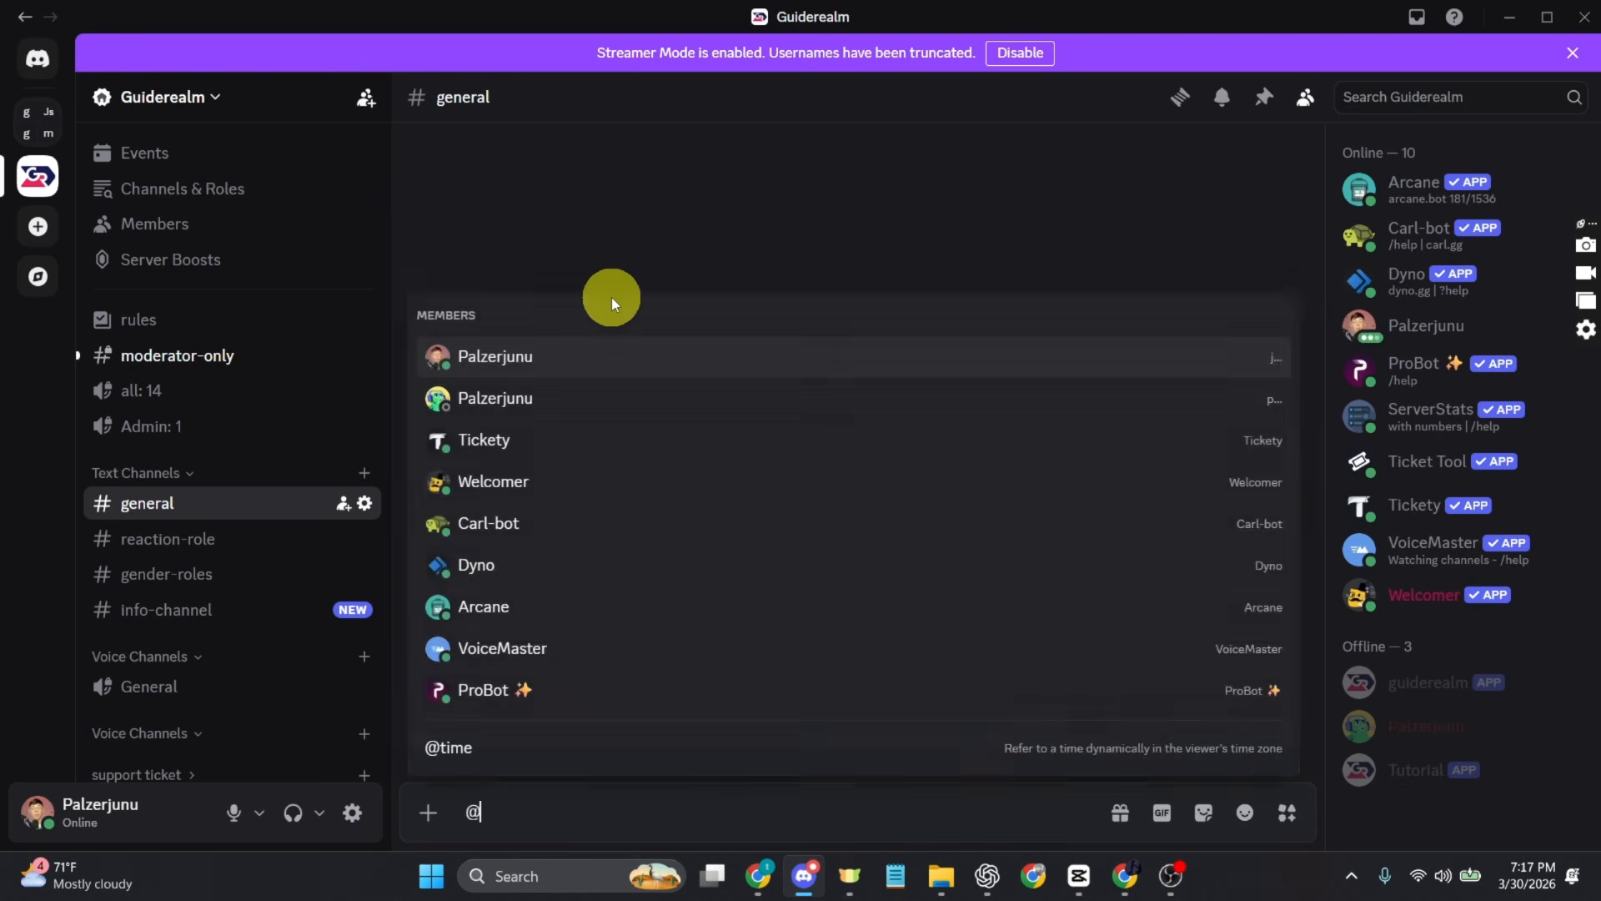
type("ad")
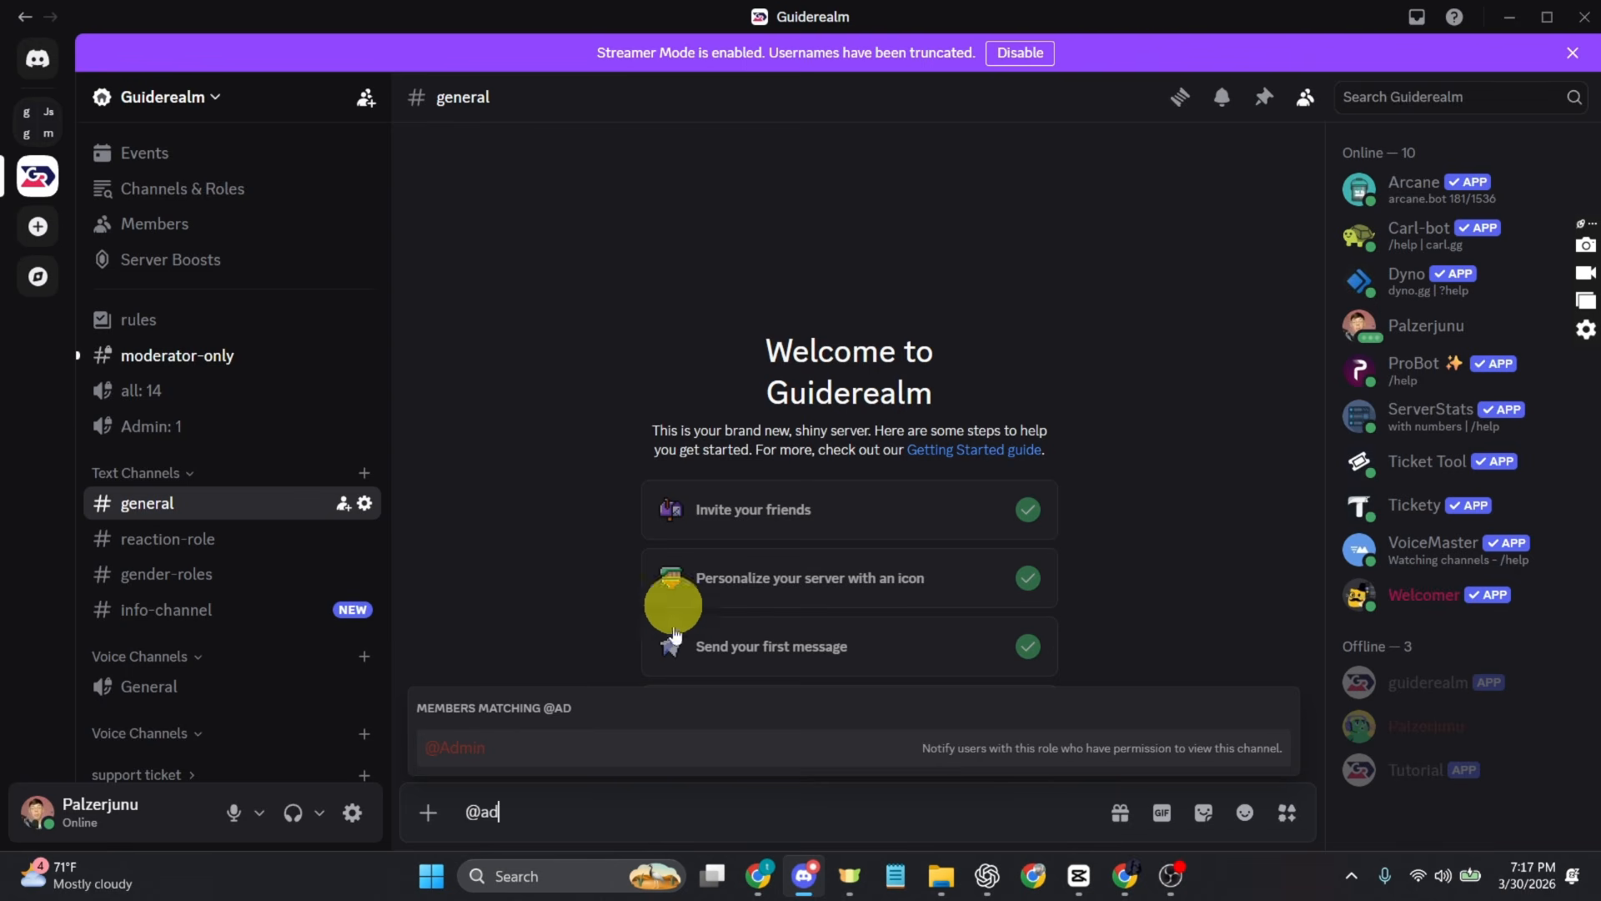
left_click(645, 755)
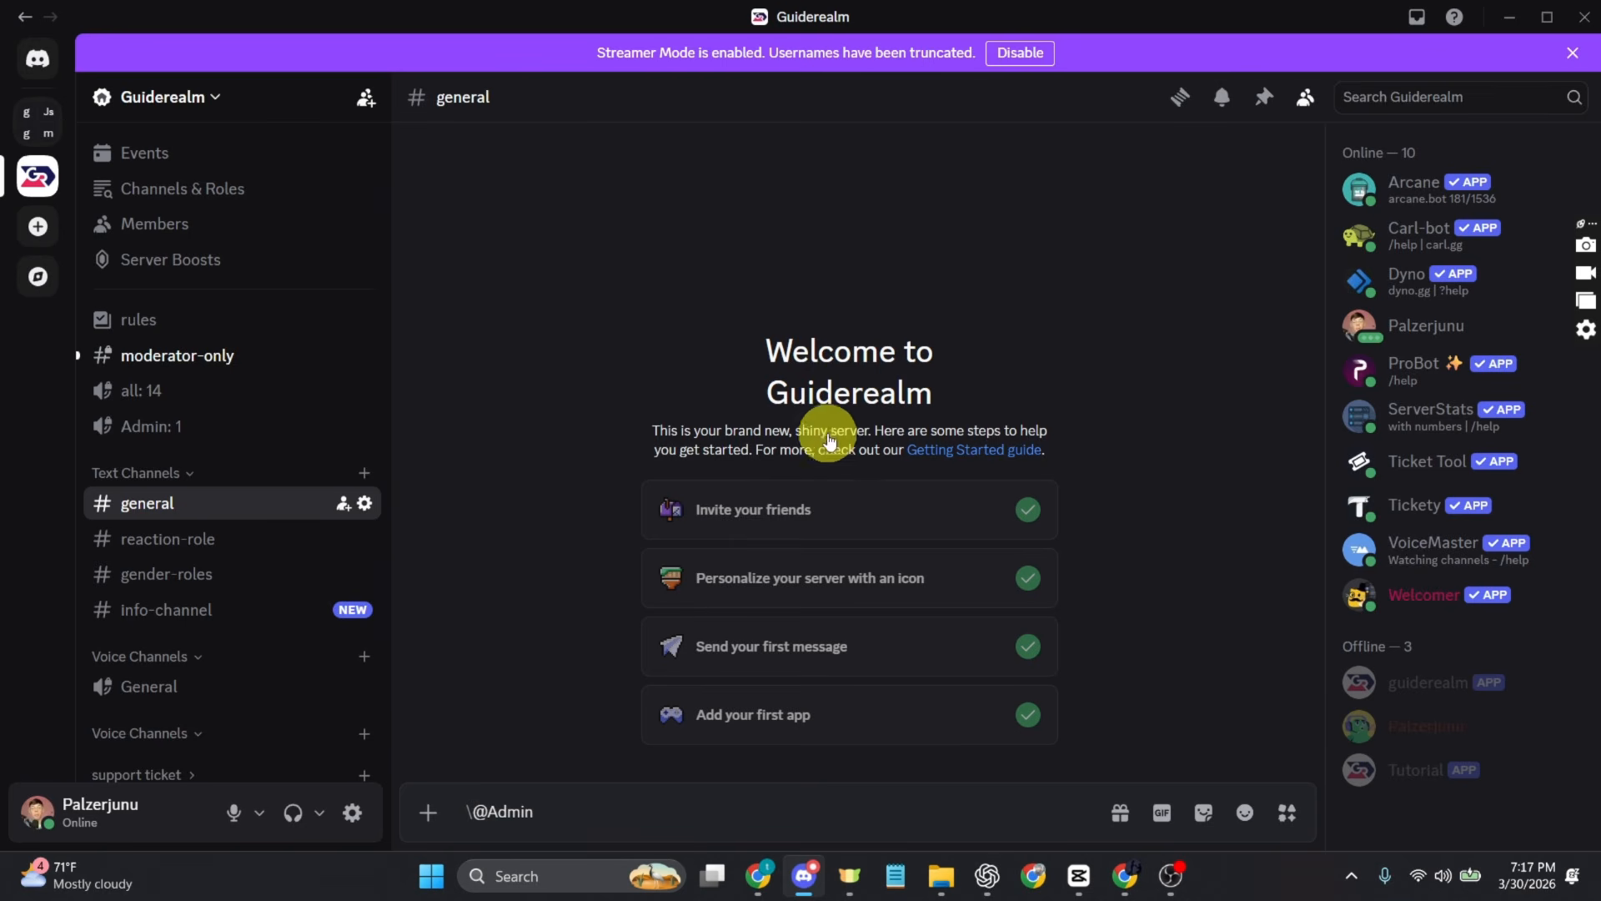
key("Return")
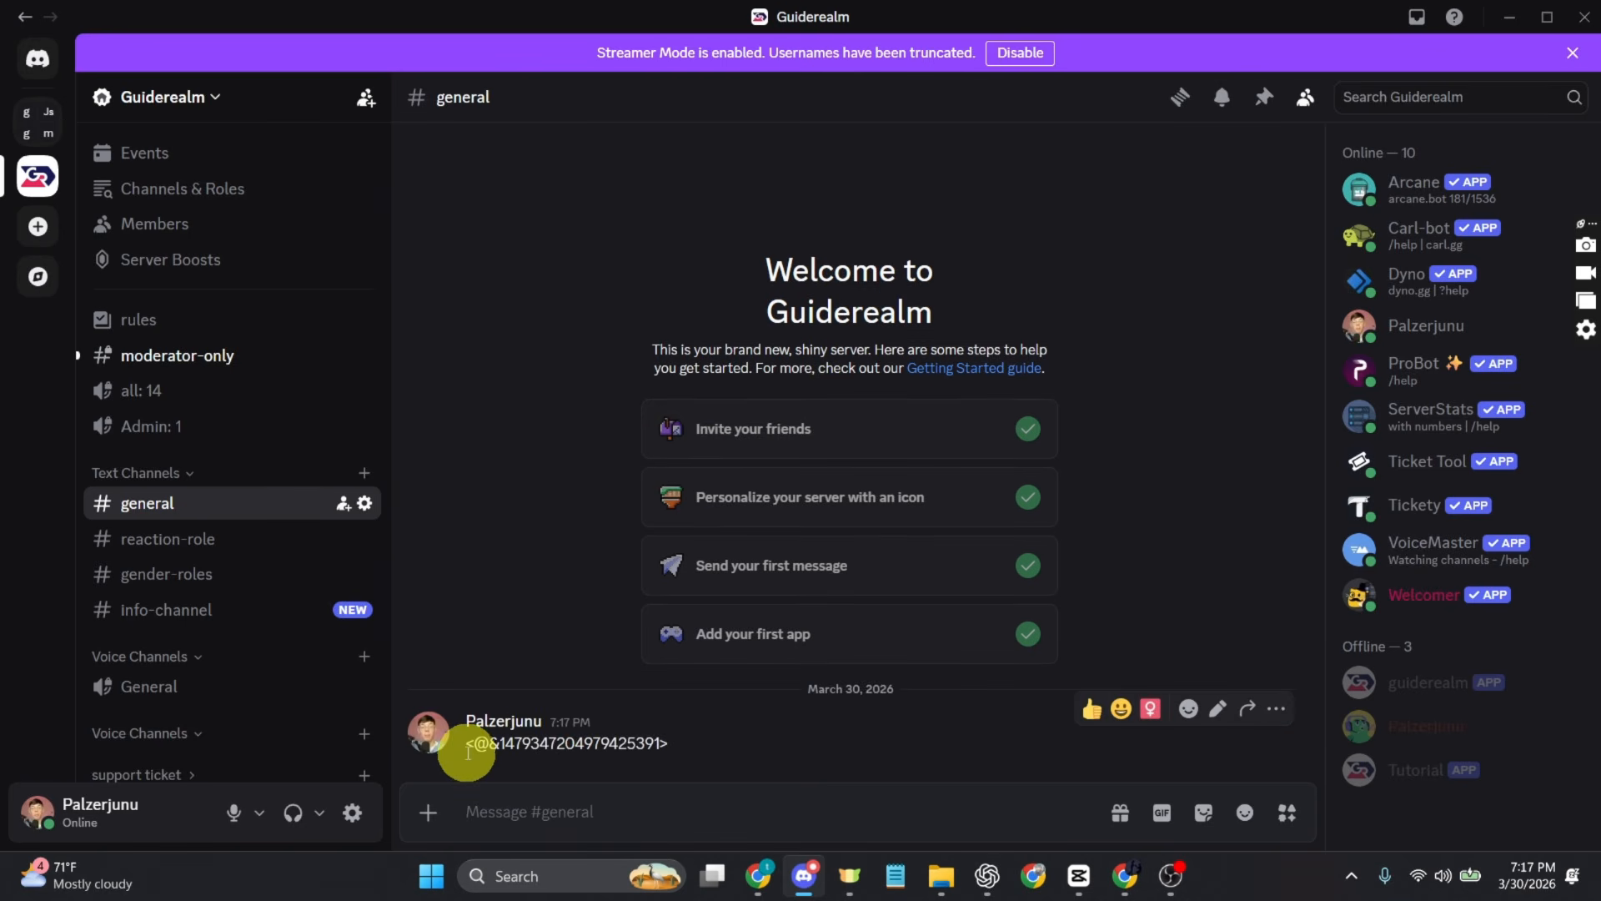
left_click_drag(468, 744, 678, 754)
key("ctrl+c")
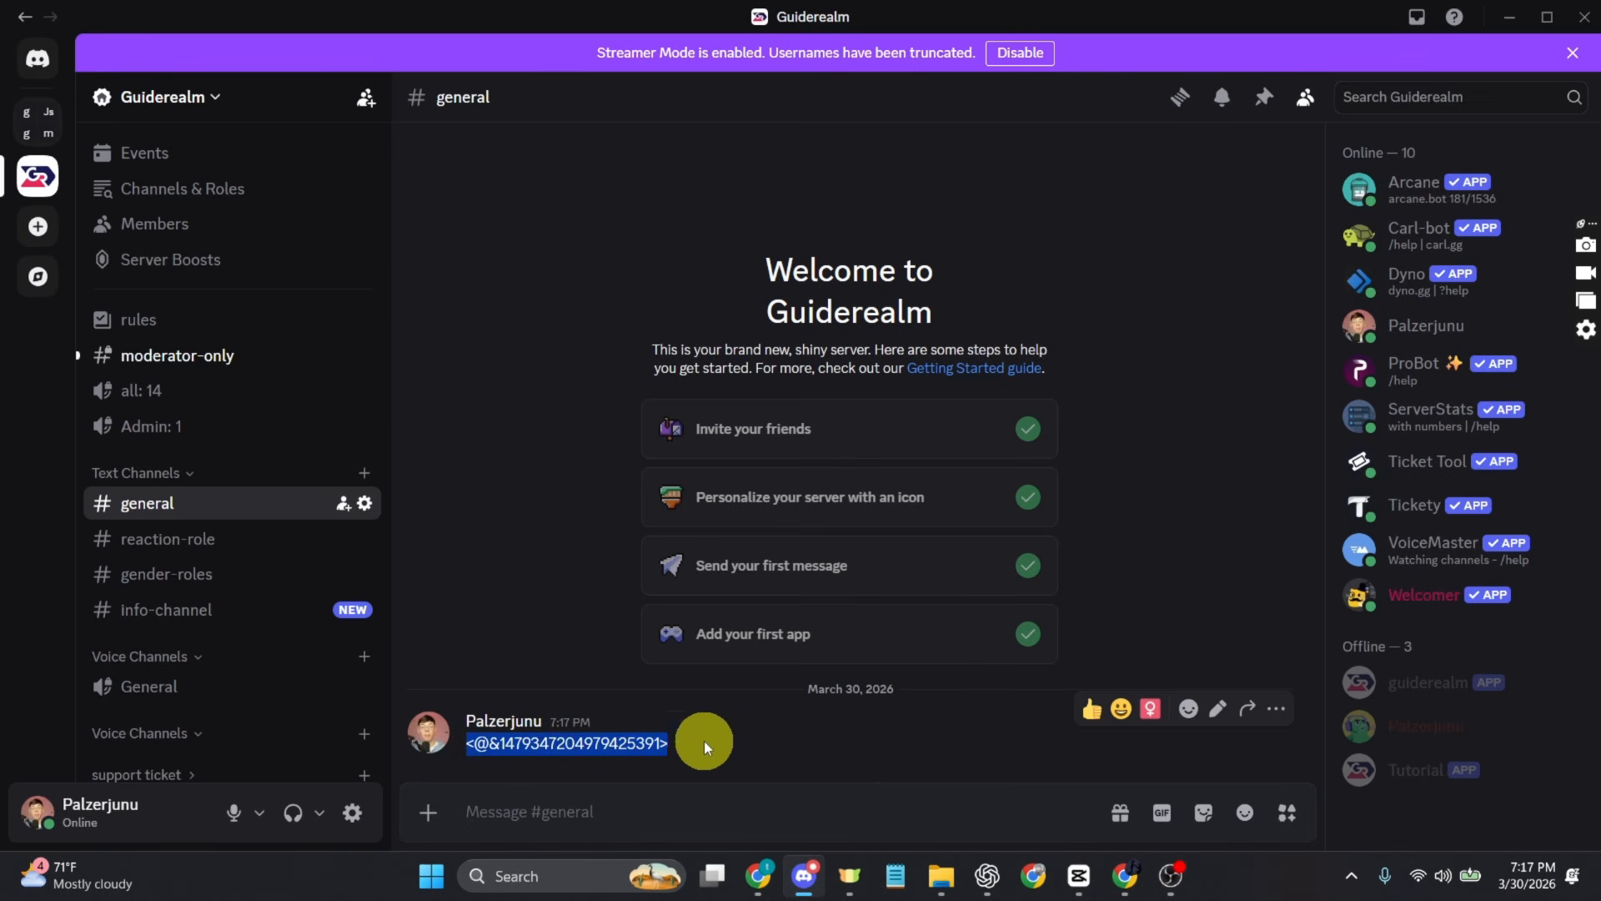
Step: Switch to Chrome, paste the copied Admin mention code into the embed's description and add an OK hand emoji after it
left_click(758, 875)
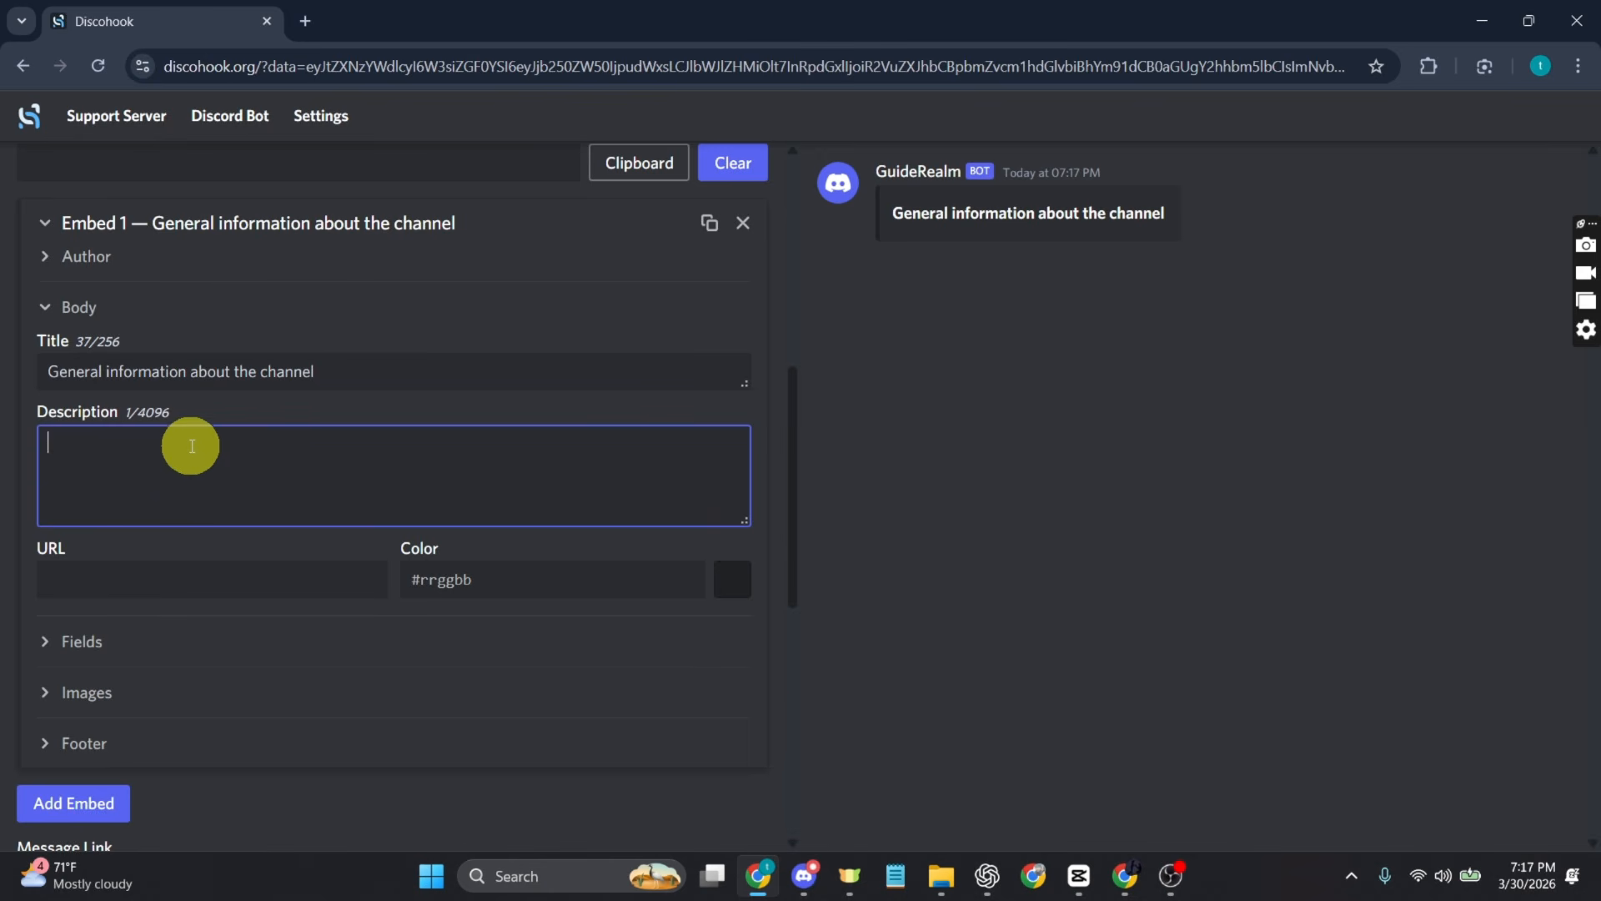
key("ctrl+v")
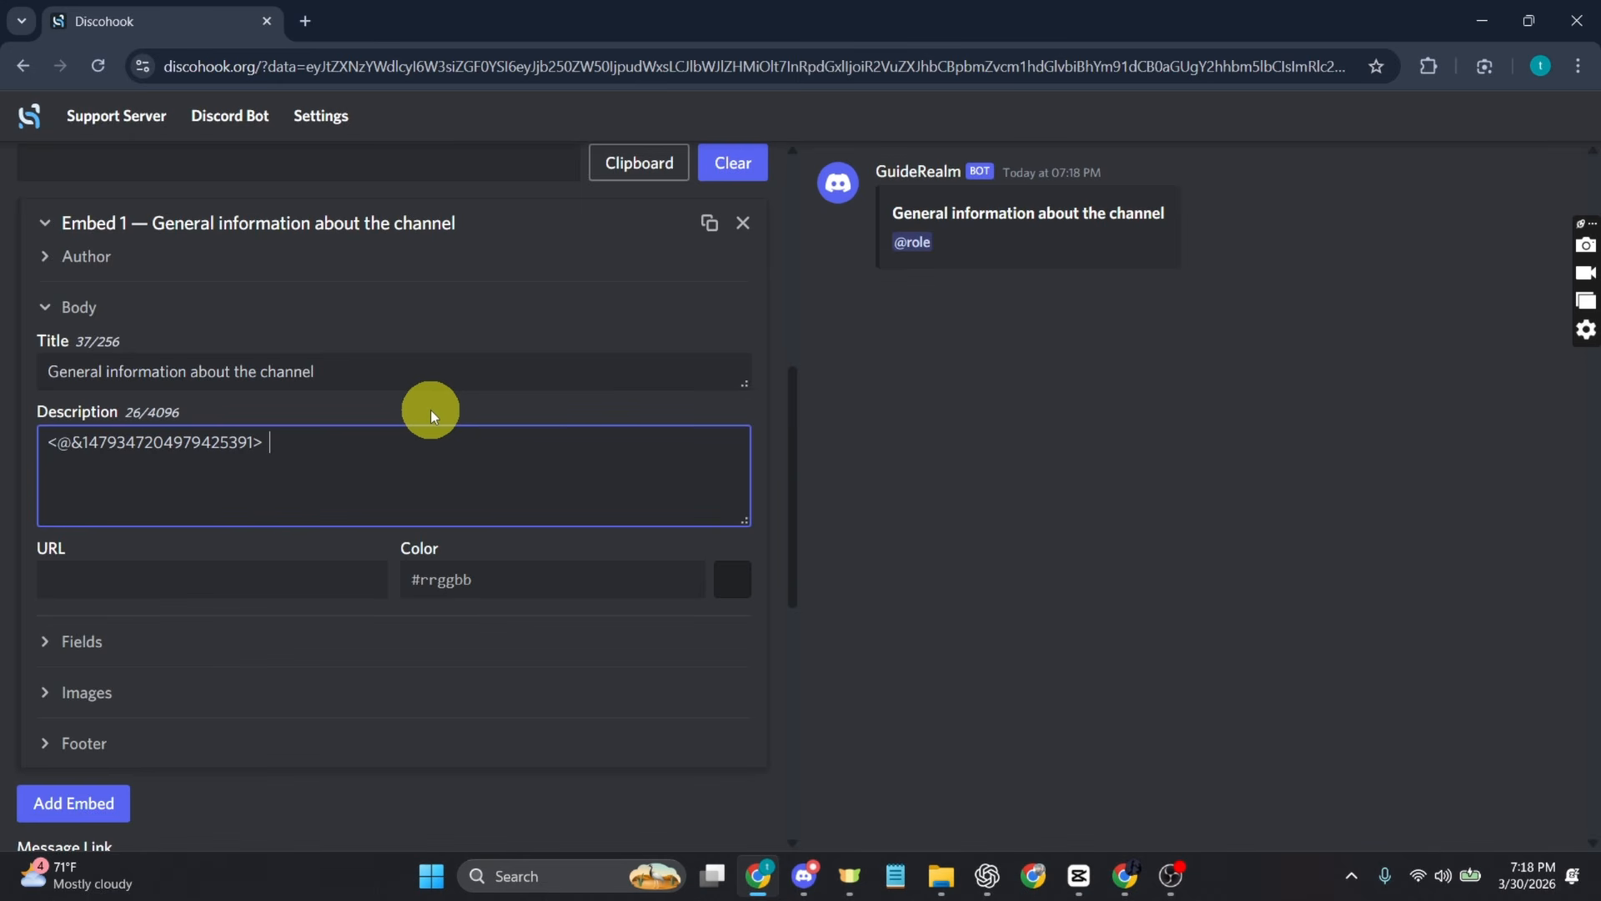
key("super+period")
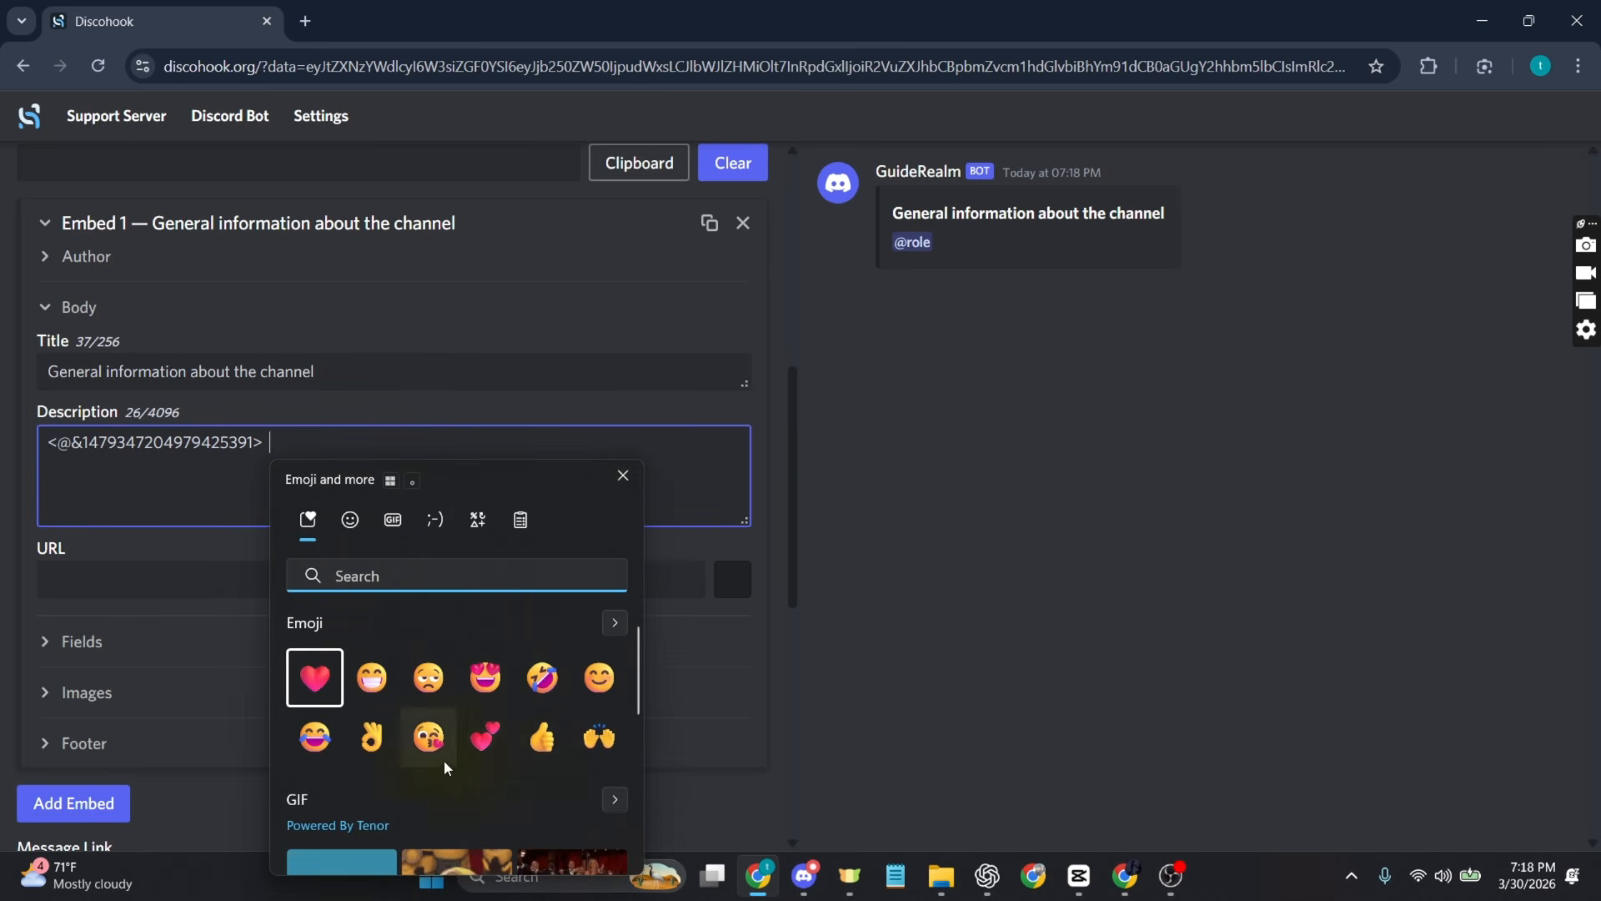
scroll(432, 769, "down", 1)
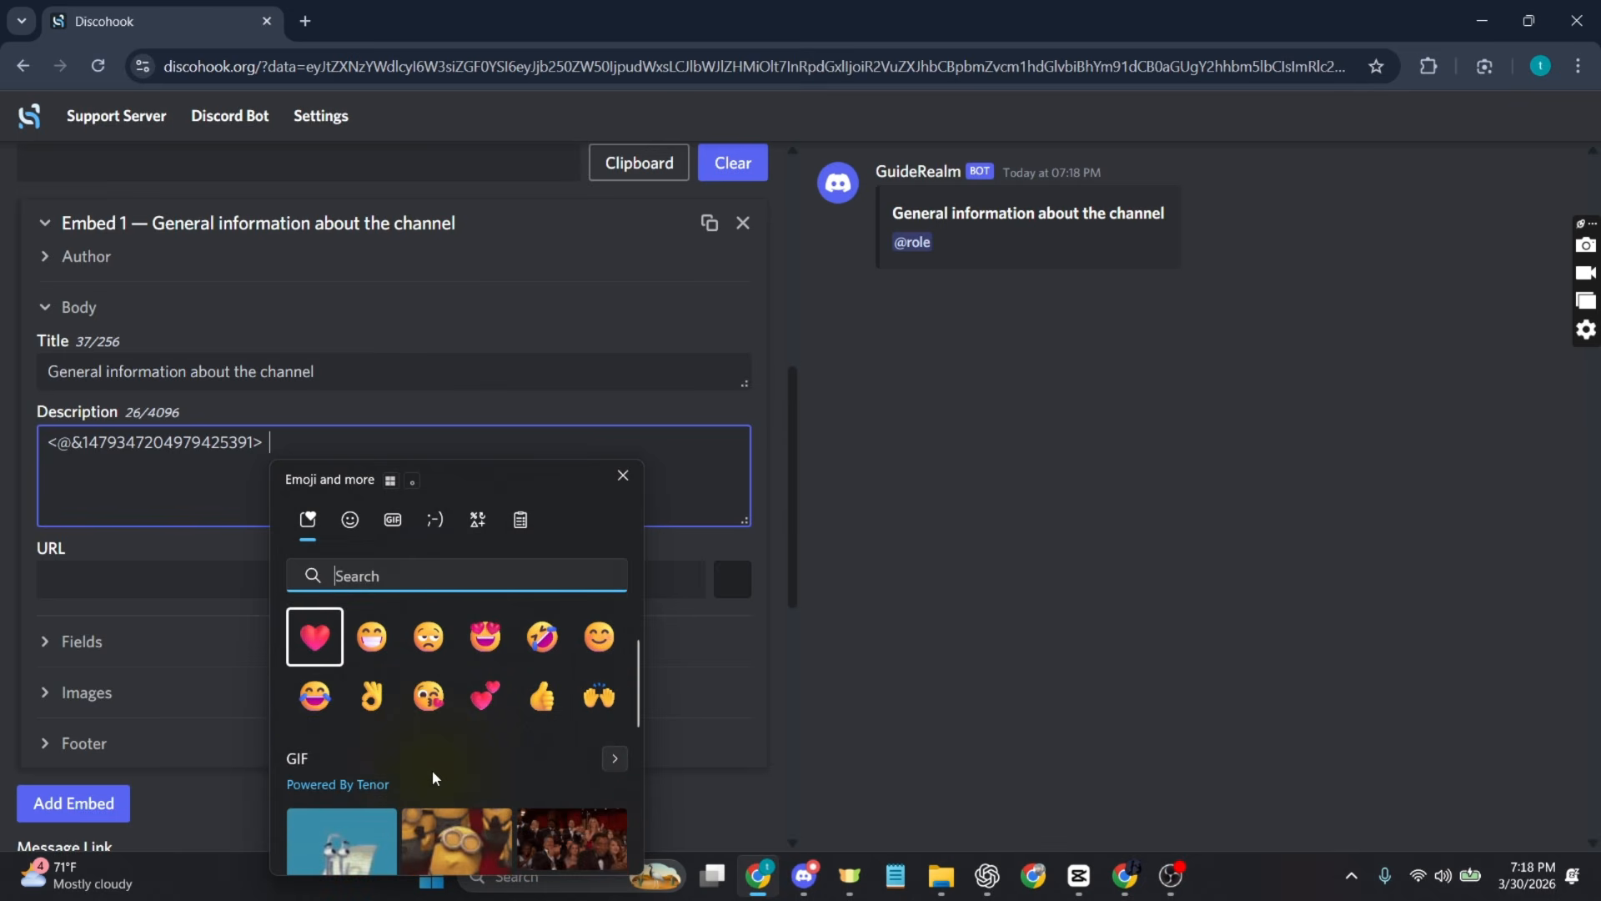
left_click(372, 696)
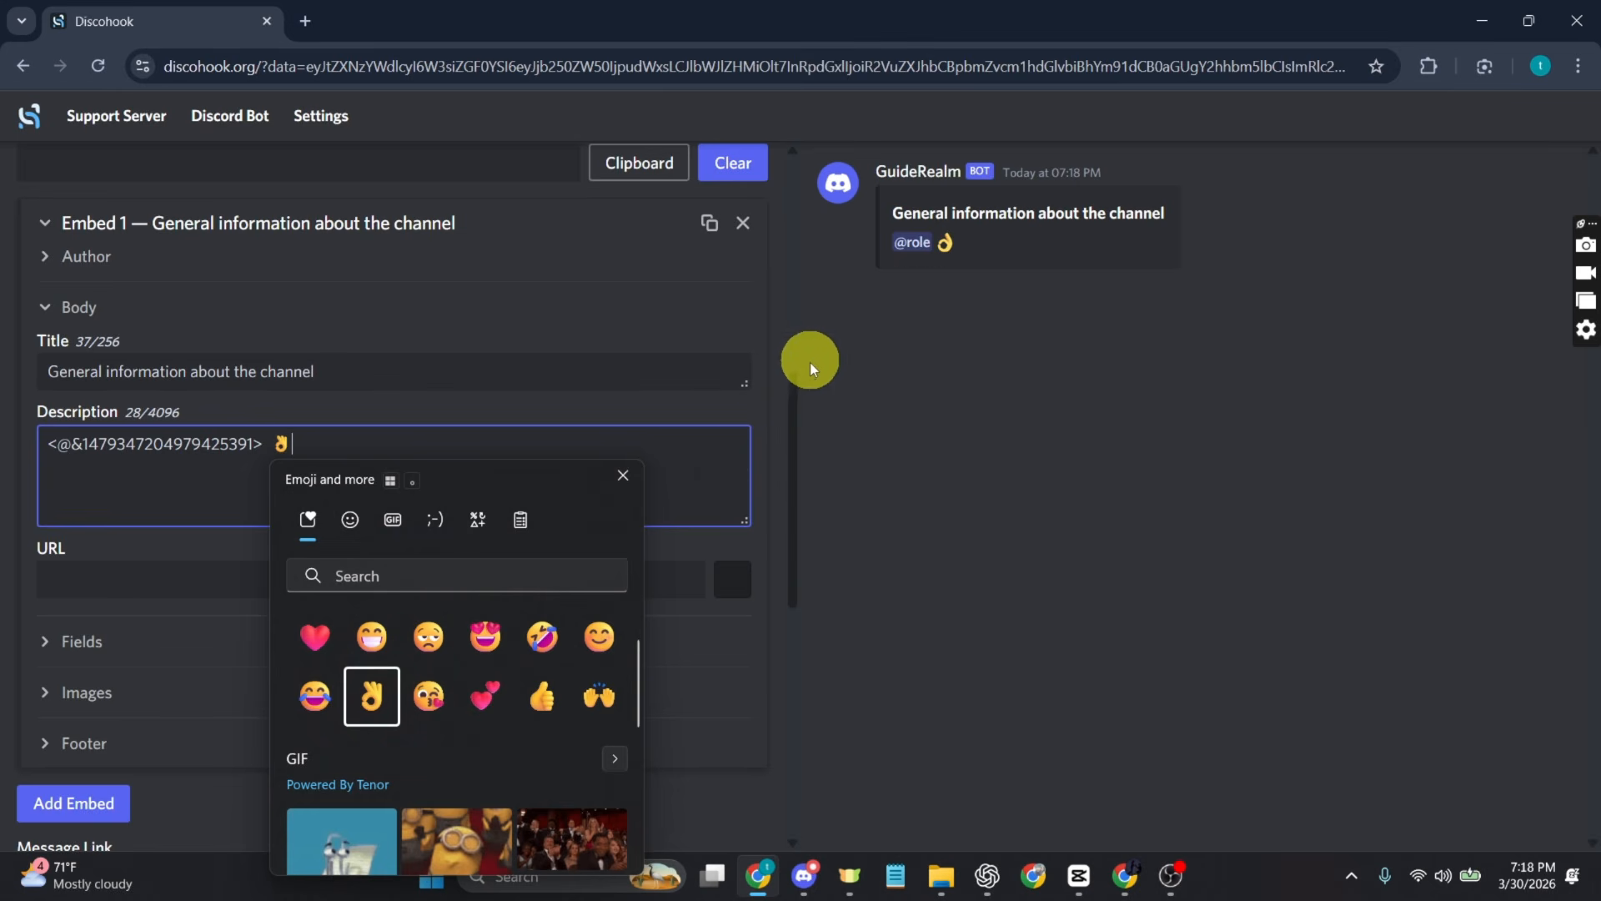
left_click(622, 476)
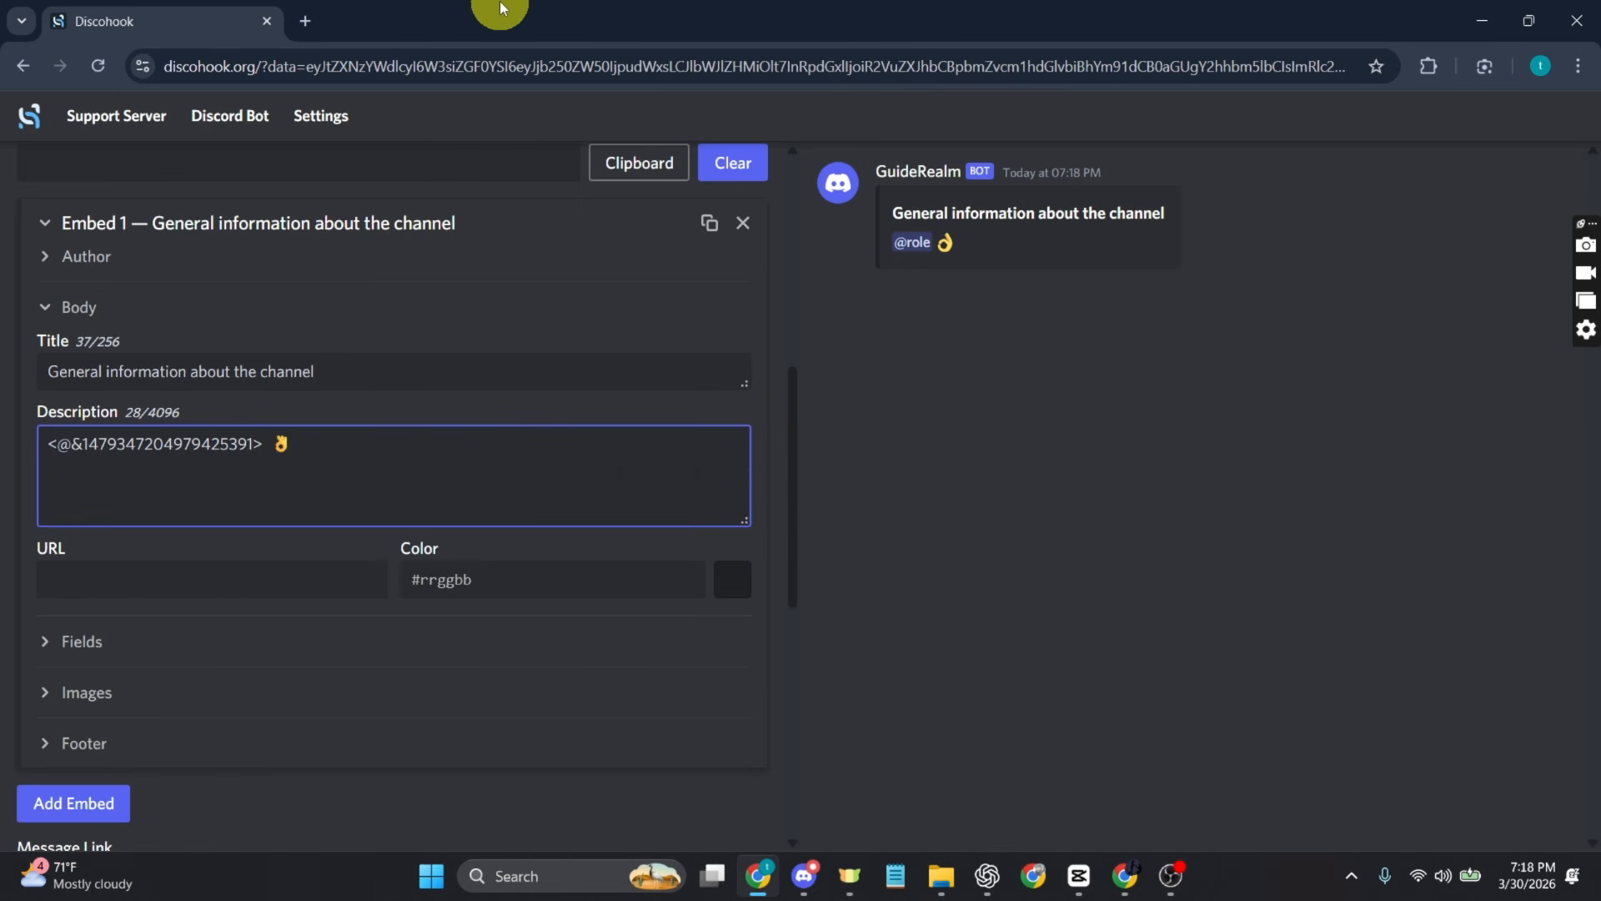
Step: Add "manage the server and help maintain order" after the OK hand emoji and start a new line in the description
type("manage the server and help maontainorder")
key("Left")
key("Left")
key("Left")
key("Left")
key("Left")
key("Left")
key("Left")
key("Left")
key("Left")
key("BackSpace")
type("i")
key("Right")
key("Right")
key("Right")
key("Right")
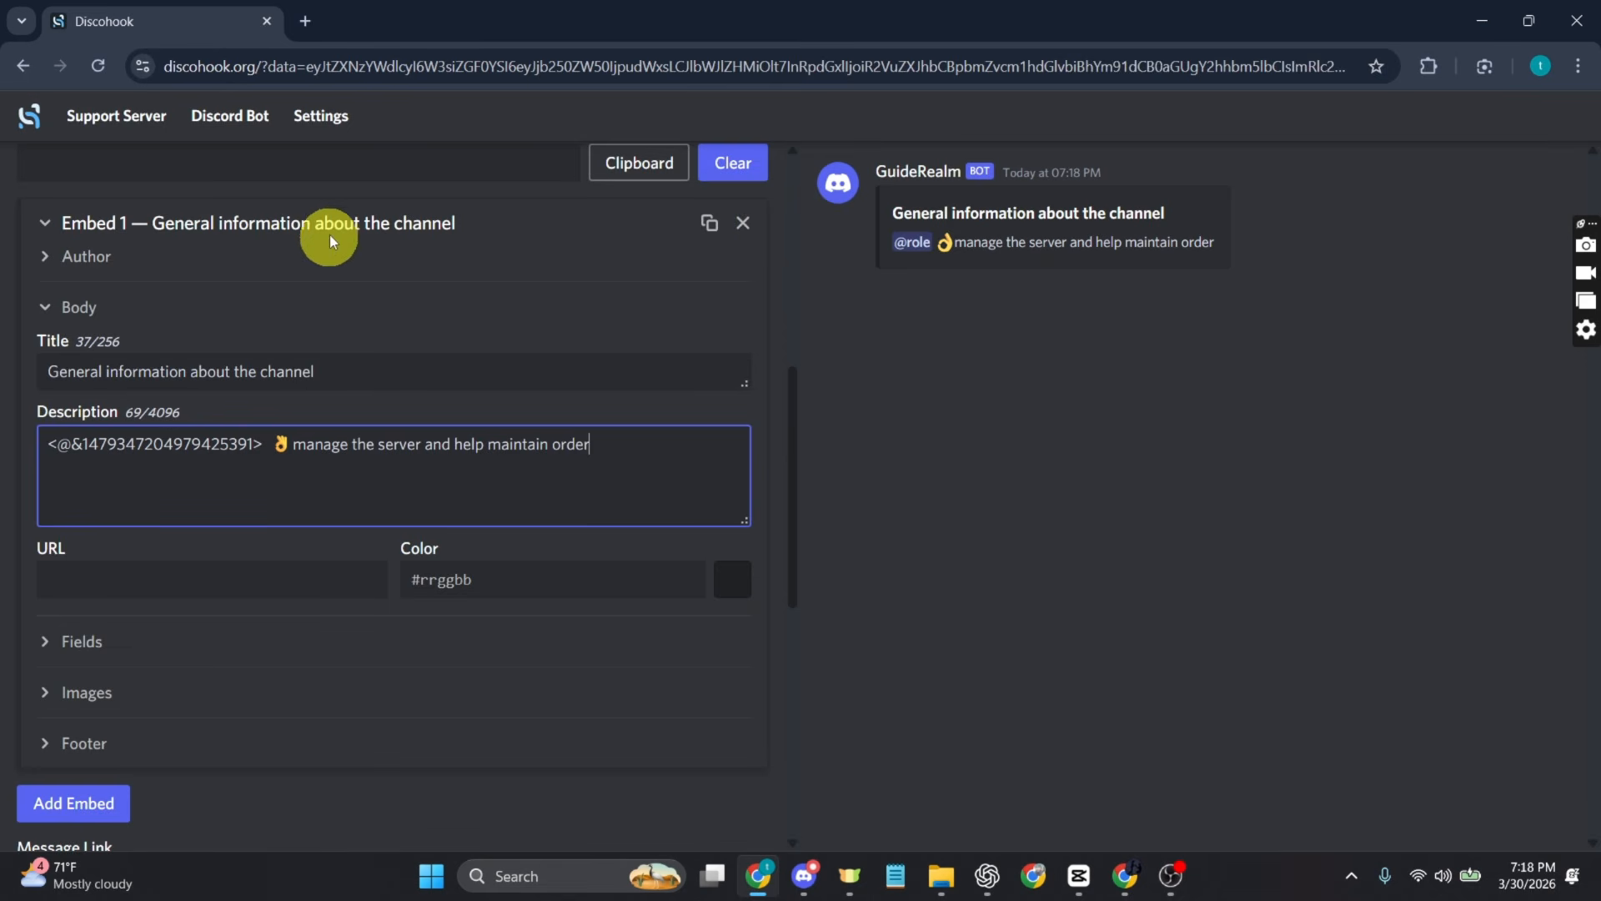
key("Return")
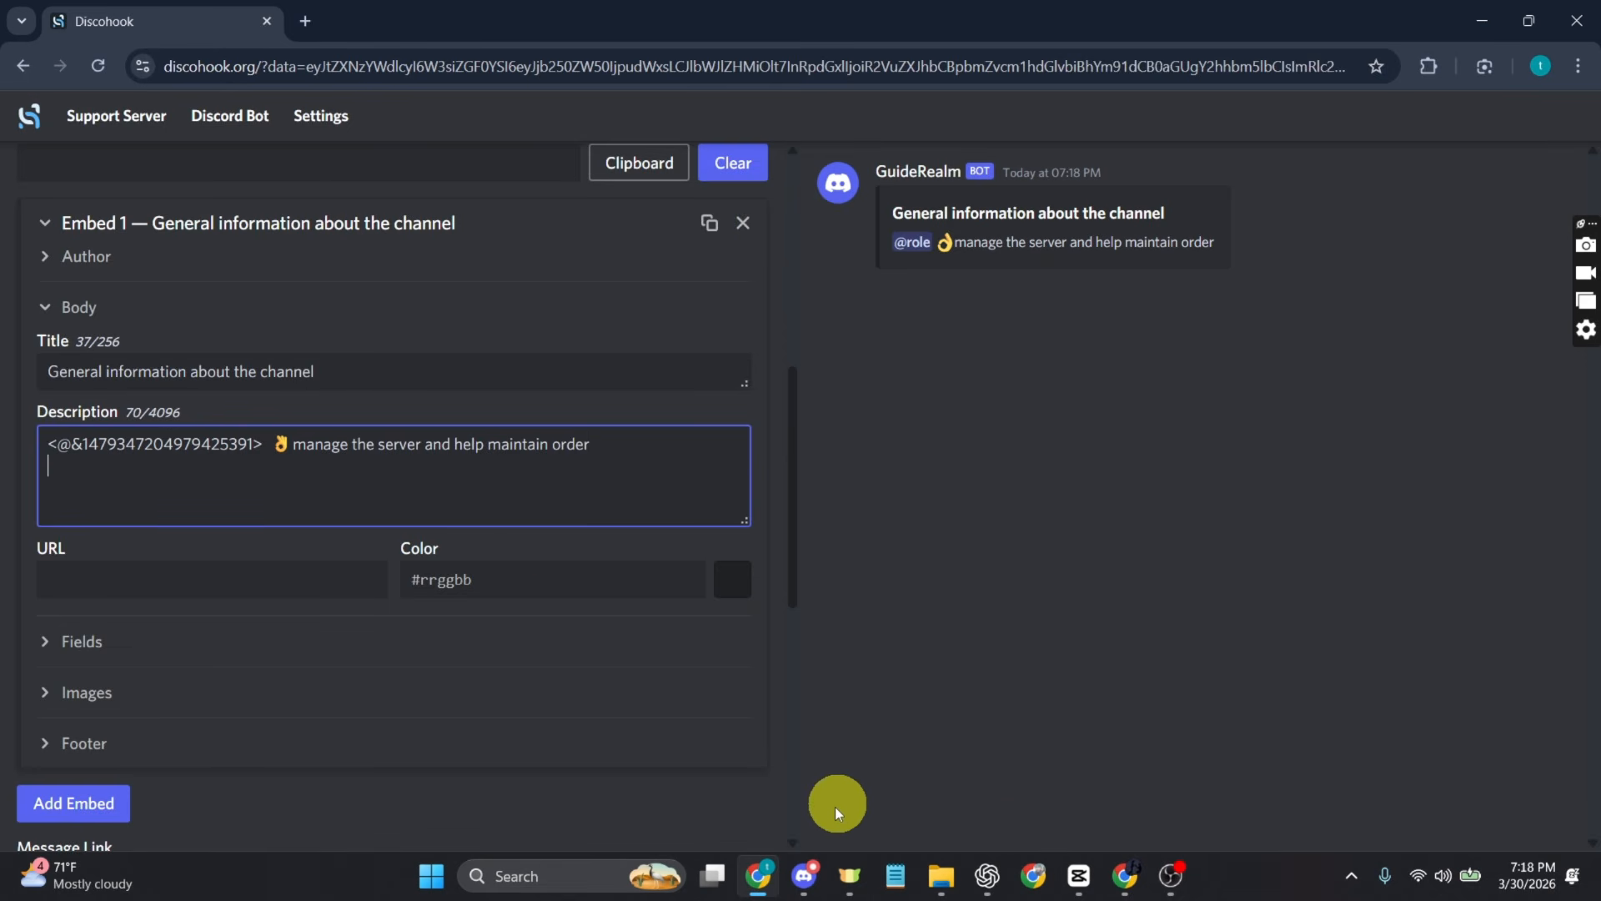
Step: Switch to Discord, send the backslash-escaped Moderator role mention in the general channel and copy the resulting mention code
left_click(805, 876)
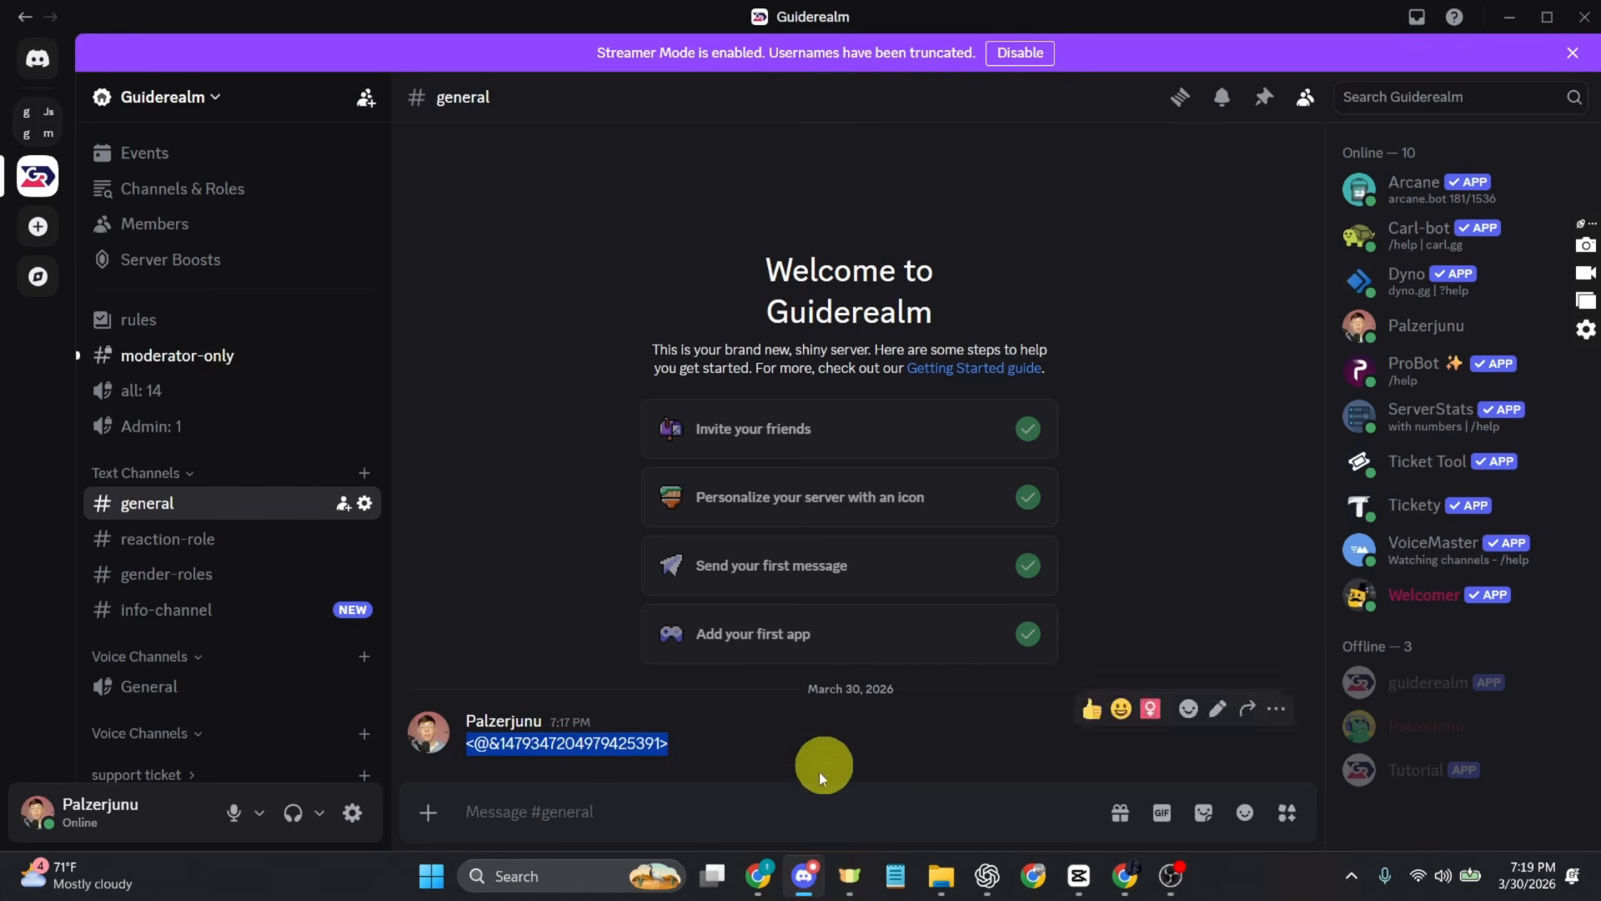
left_click(781, 813)
type("@")
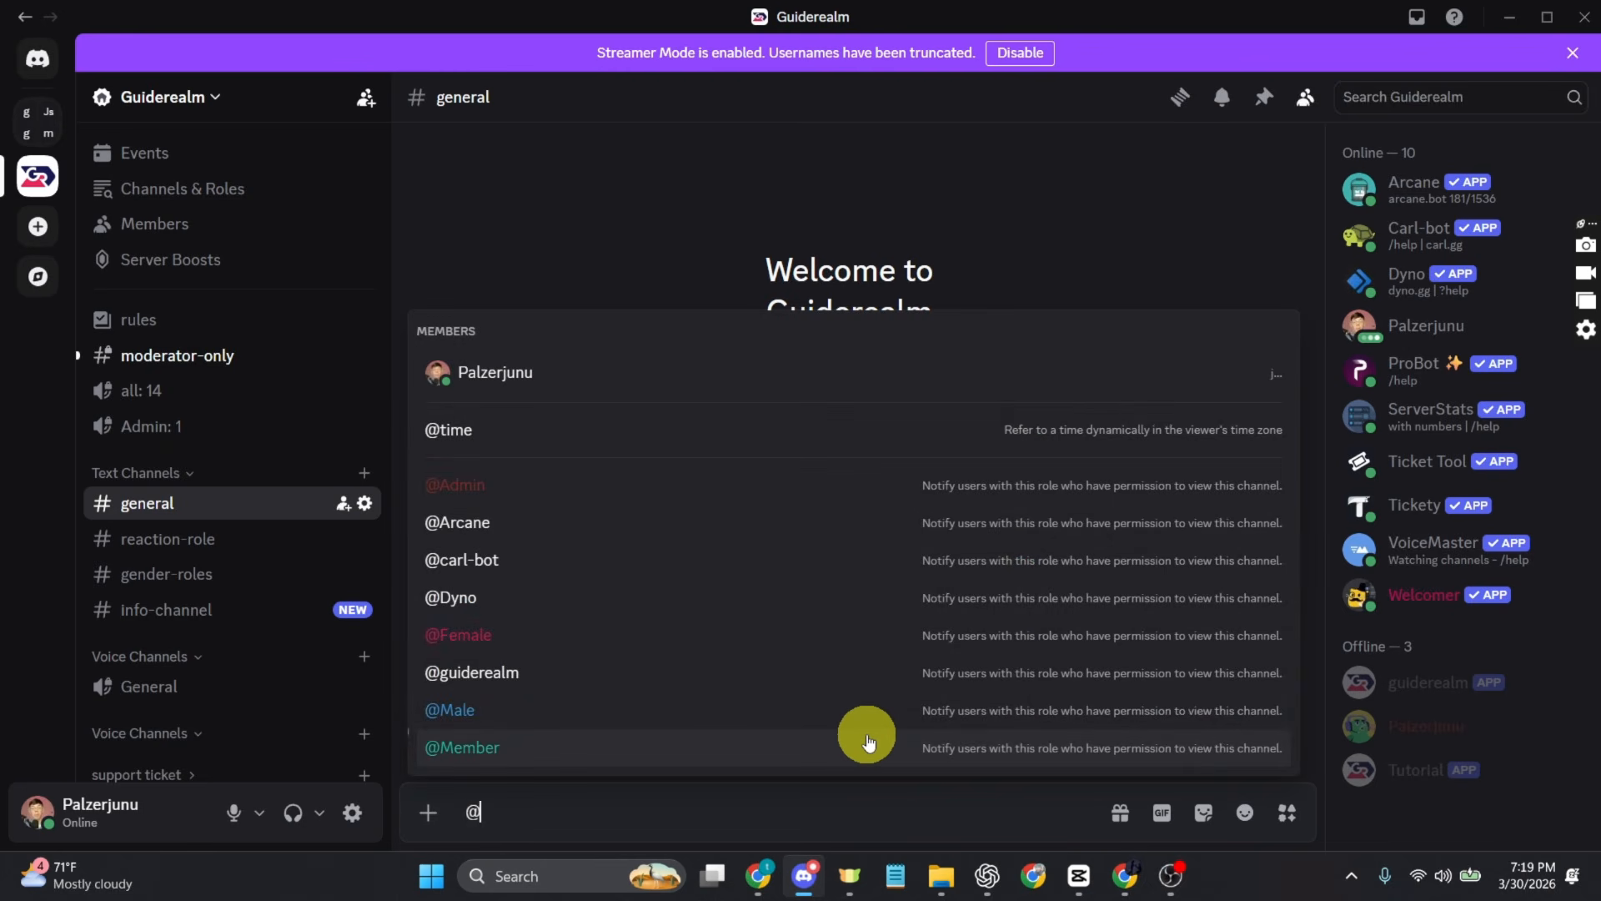
type("mode")
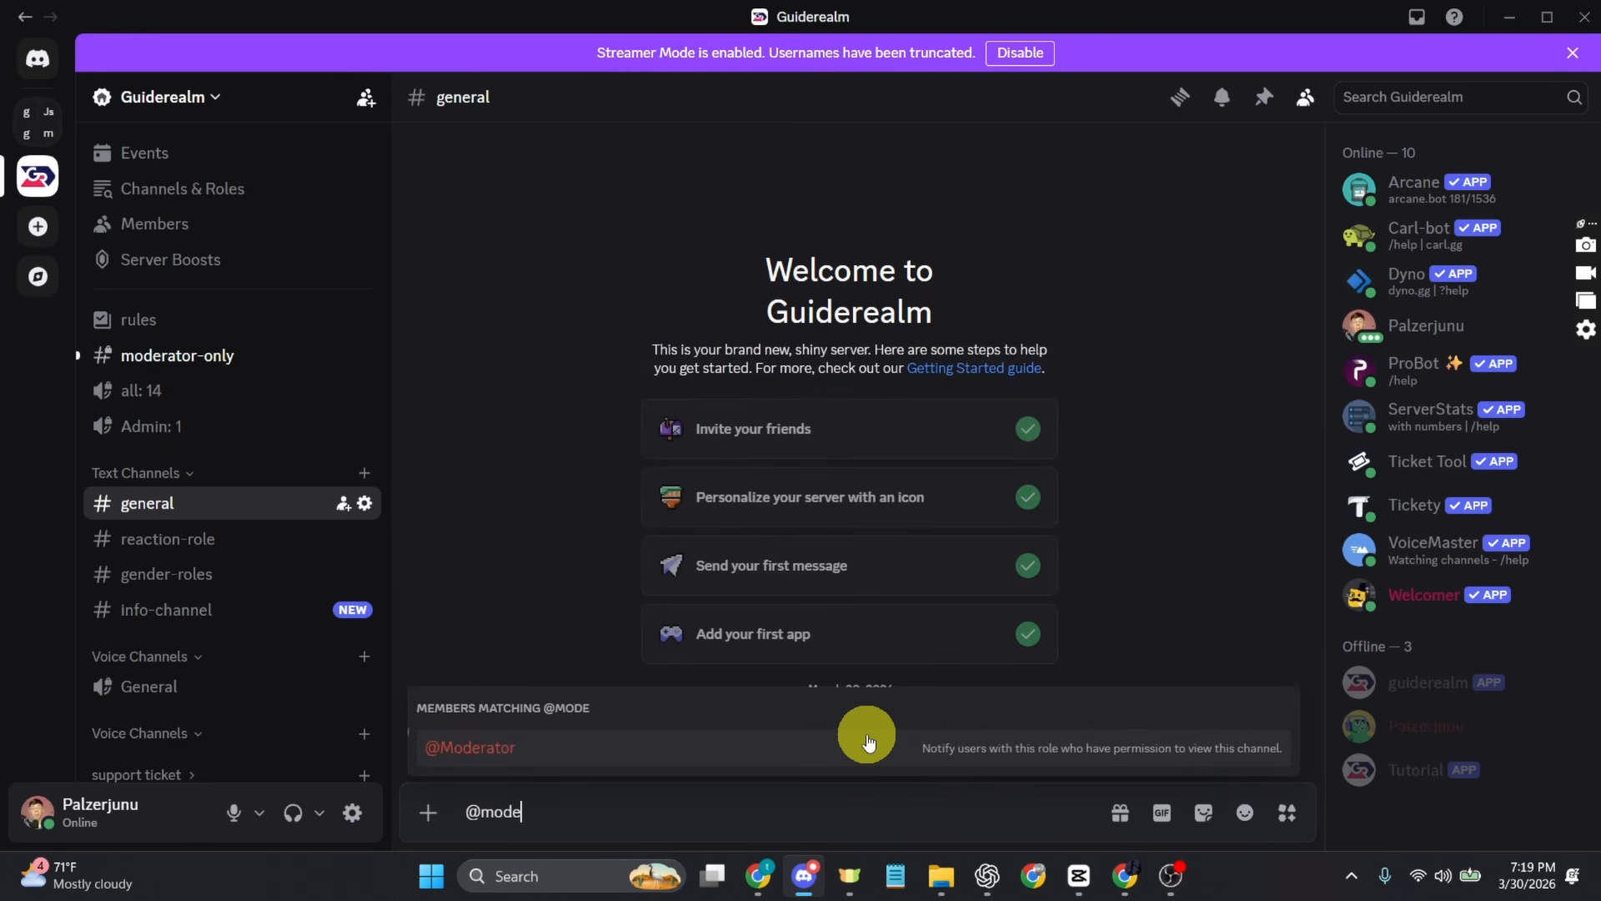
left_click(768, 740)
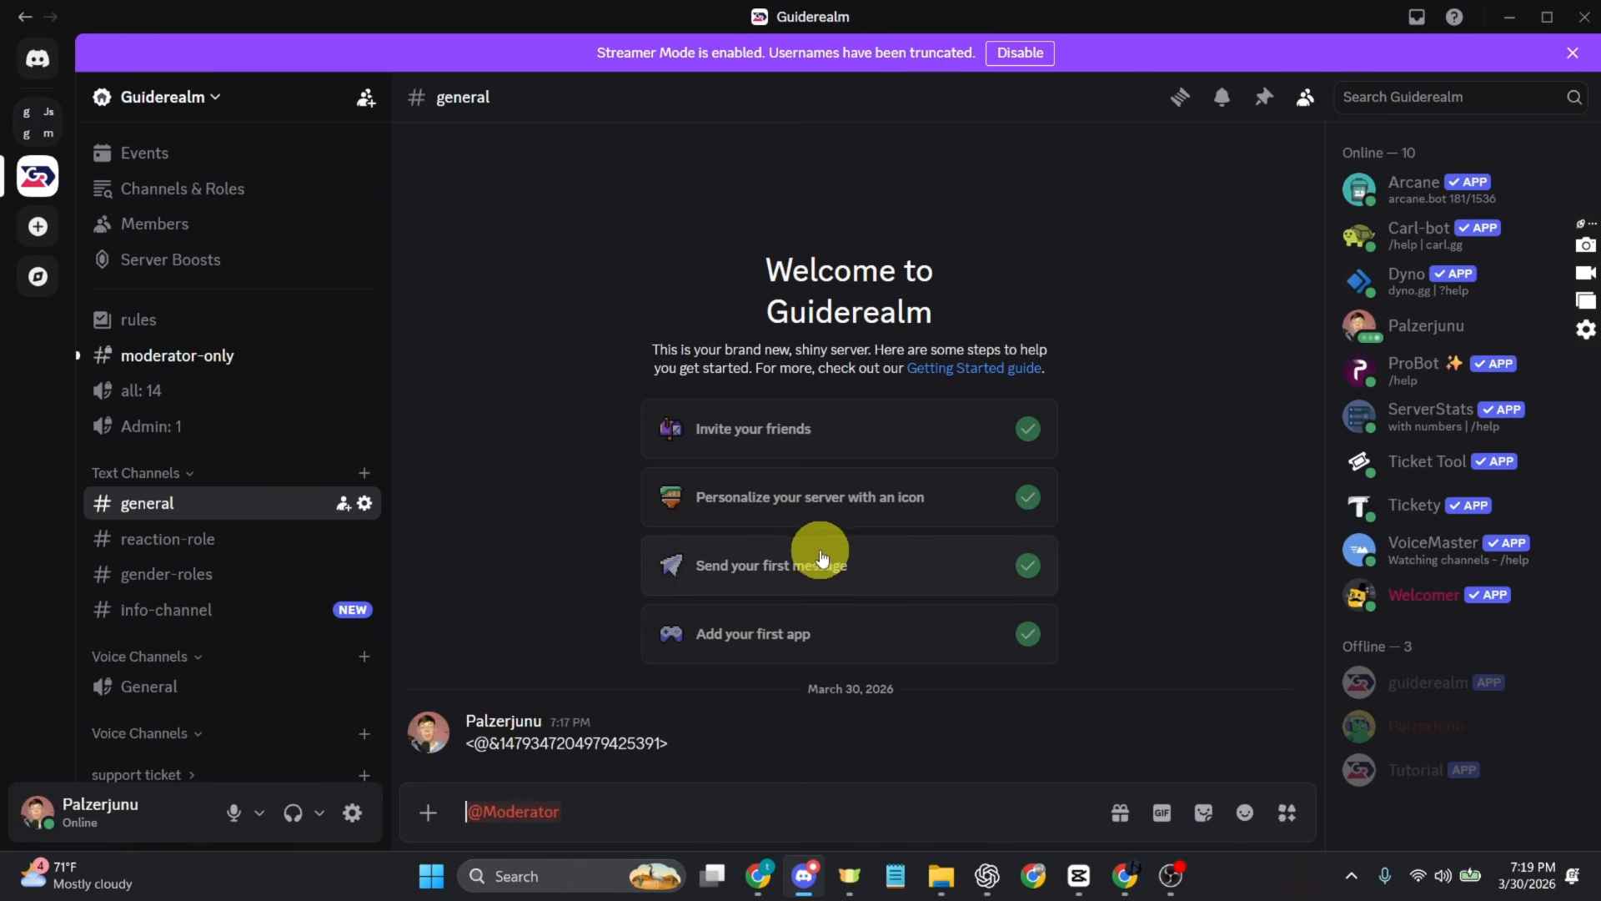
key("Return")
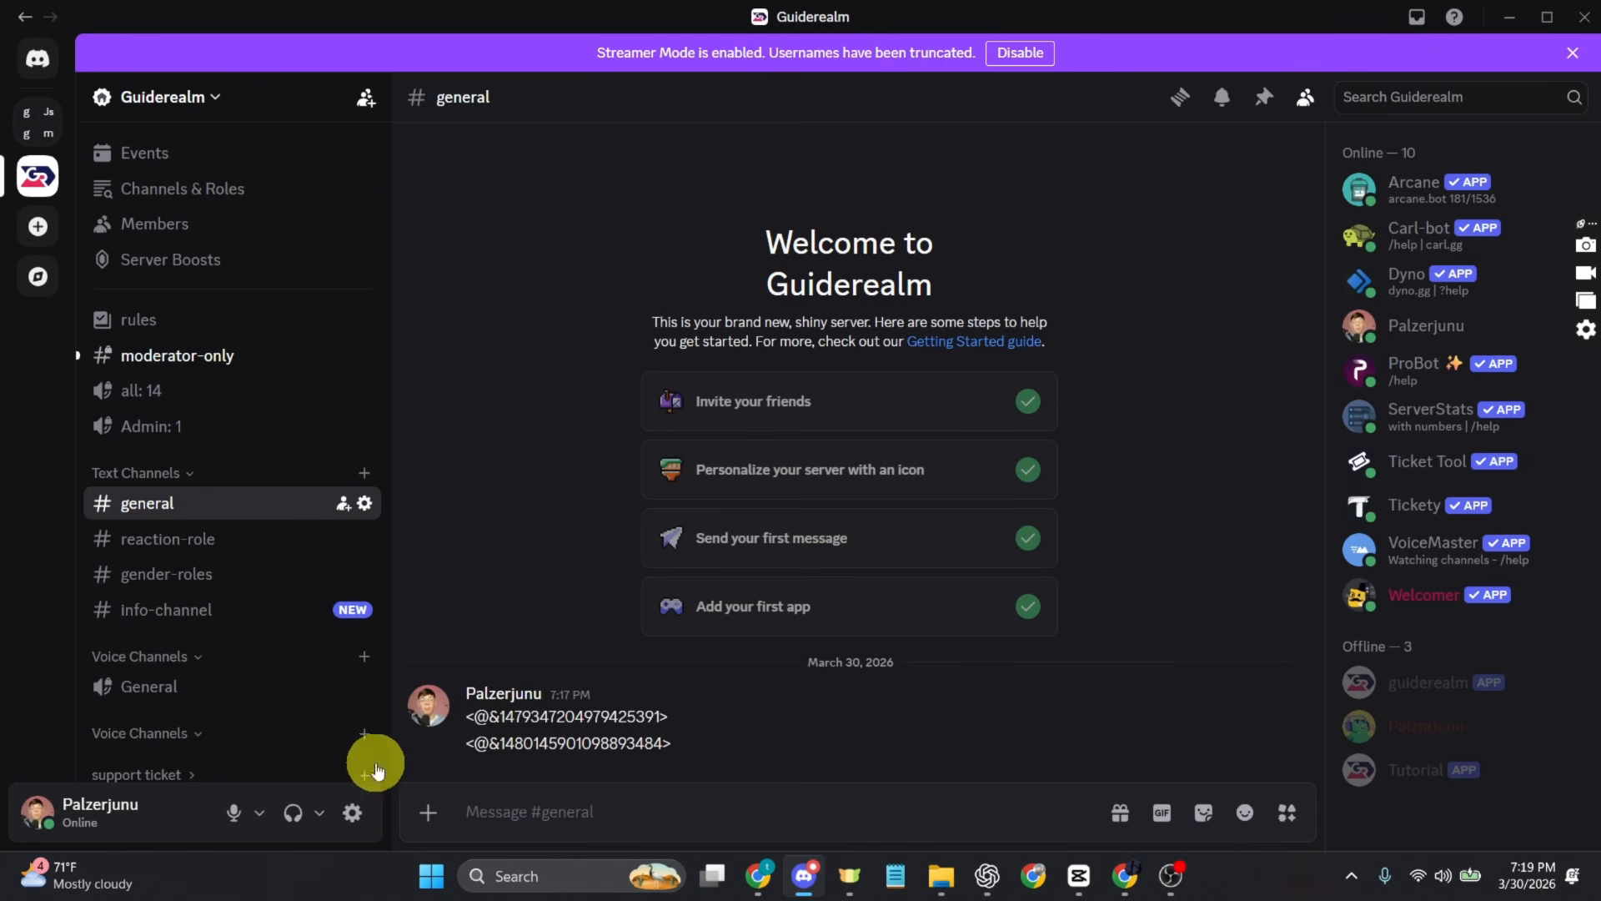
left_click_drag(465, 741, 679, 737)
key("ctrl+c")
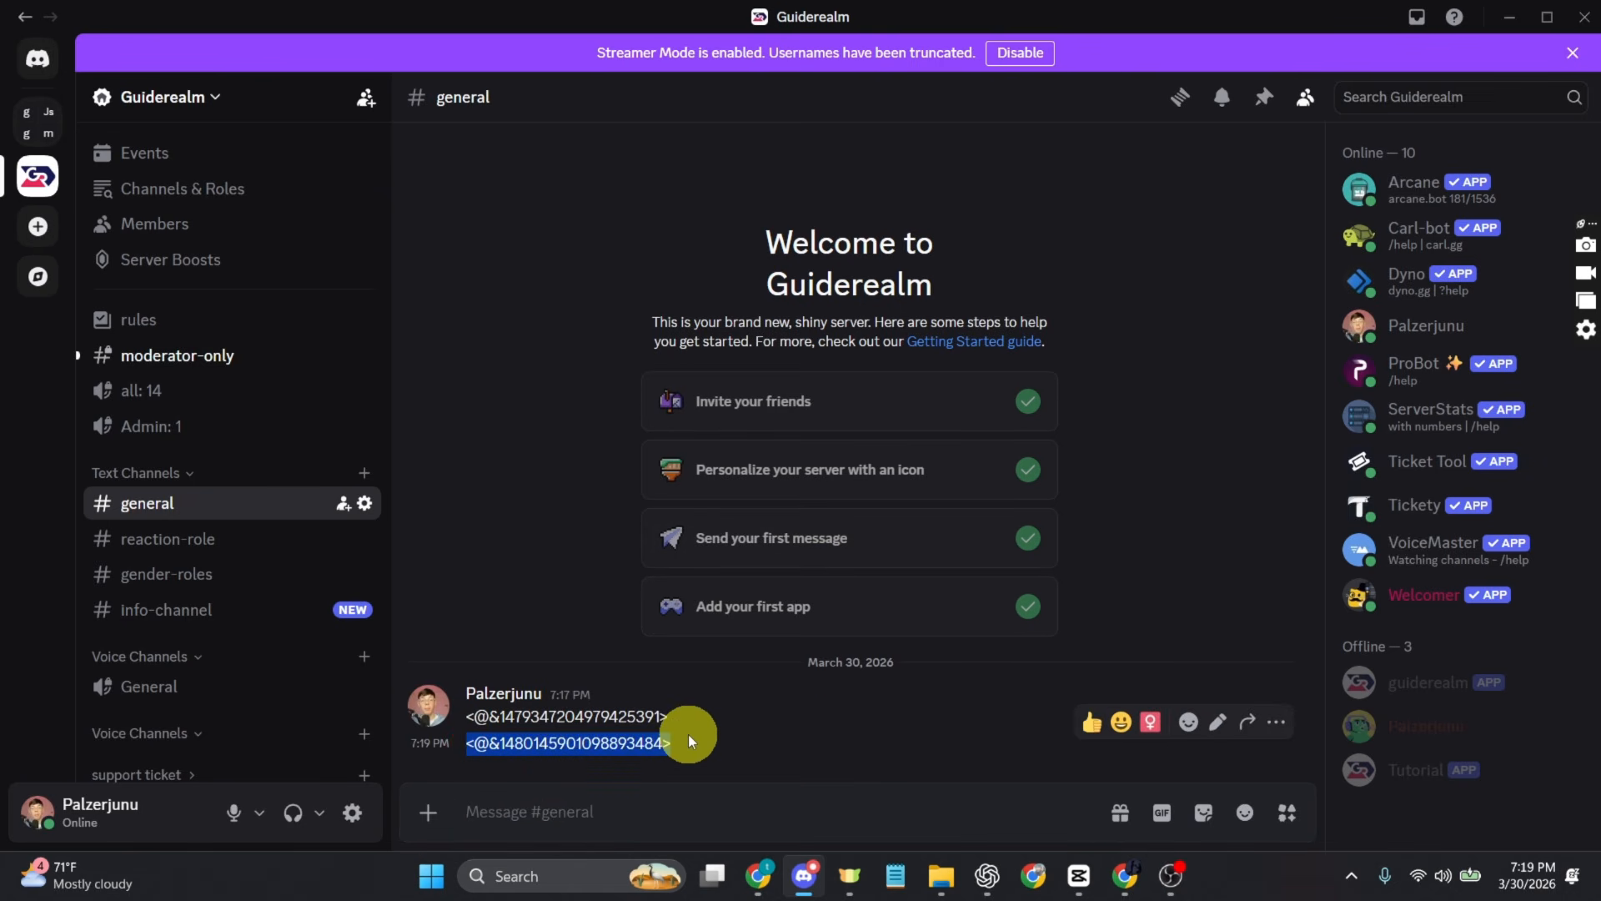
Step: Switch to Chrome and make the description's second line the copied Moderator mention code, a grinning emoji and "assist with keeping the chat safe and healthy"
left_click(758, 875)
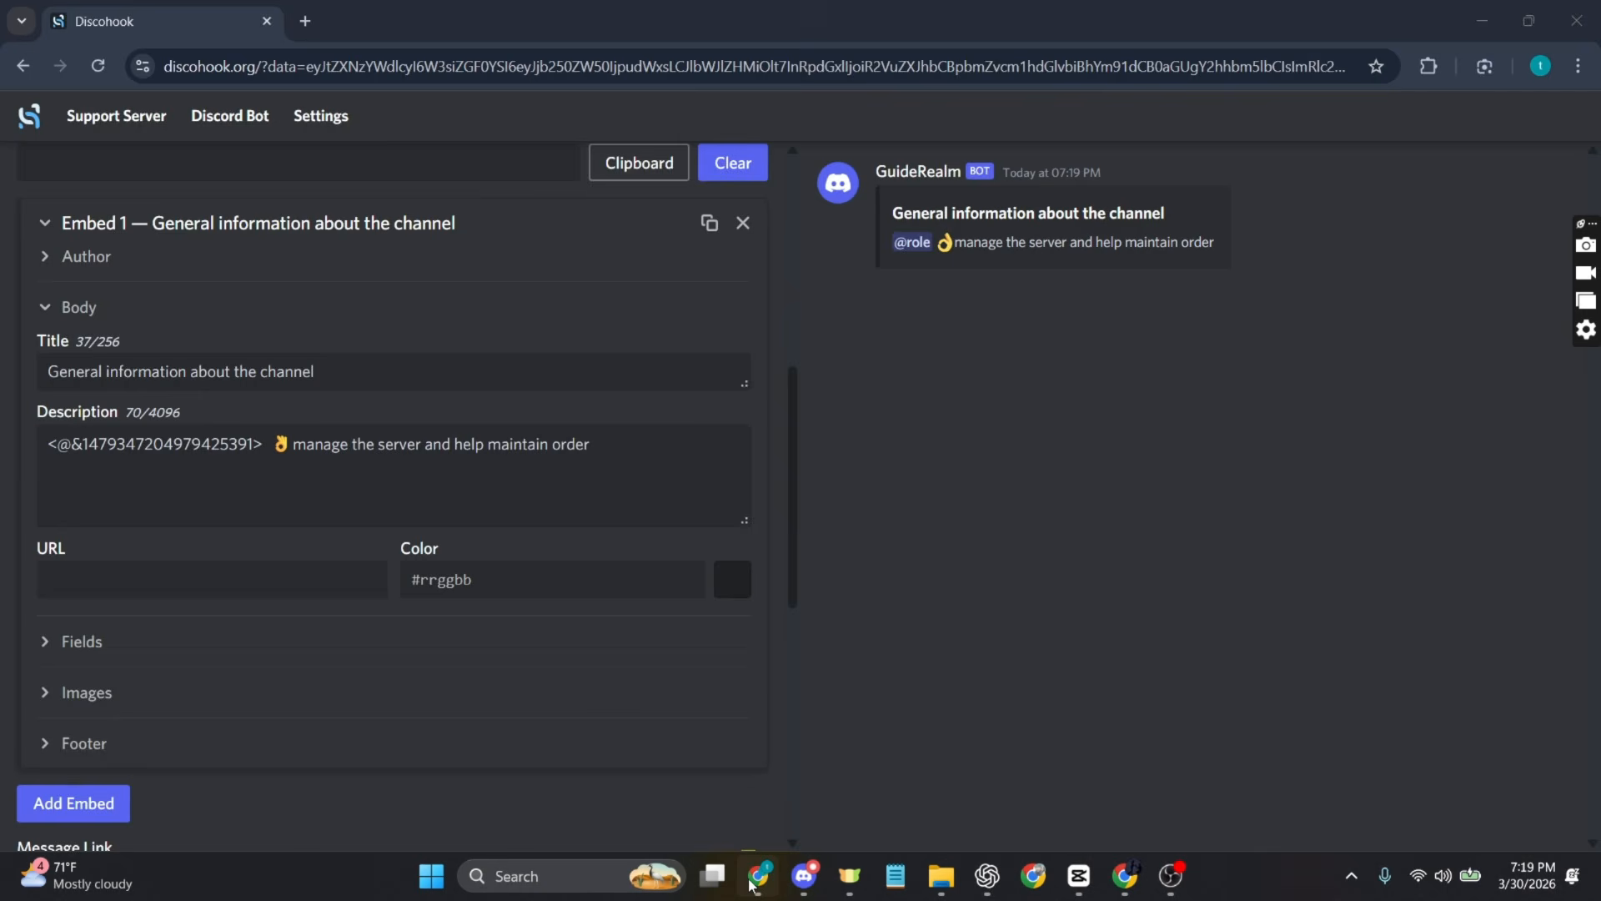
key("ctrl+v")
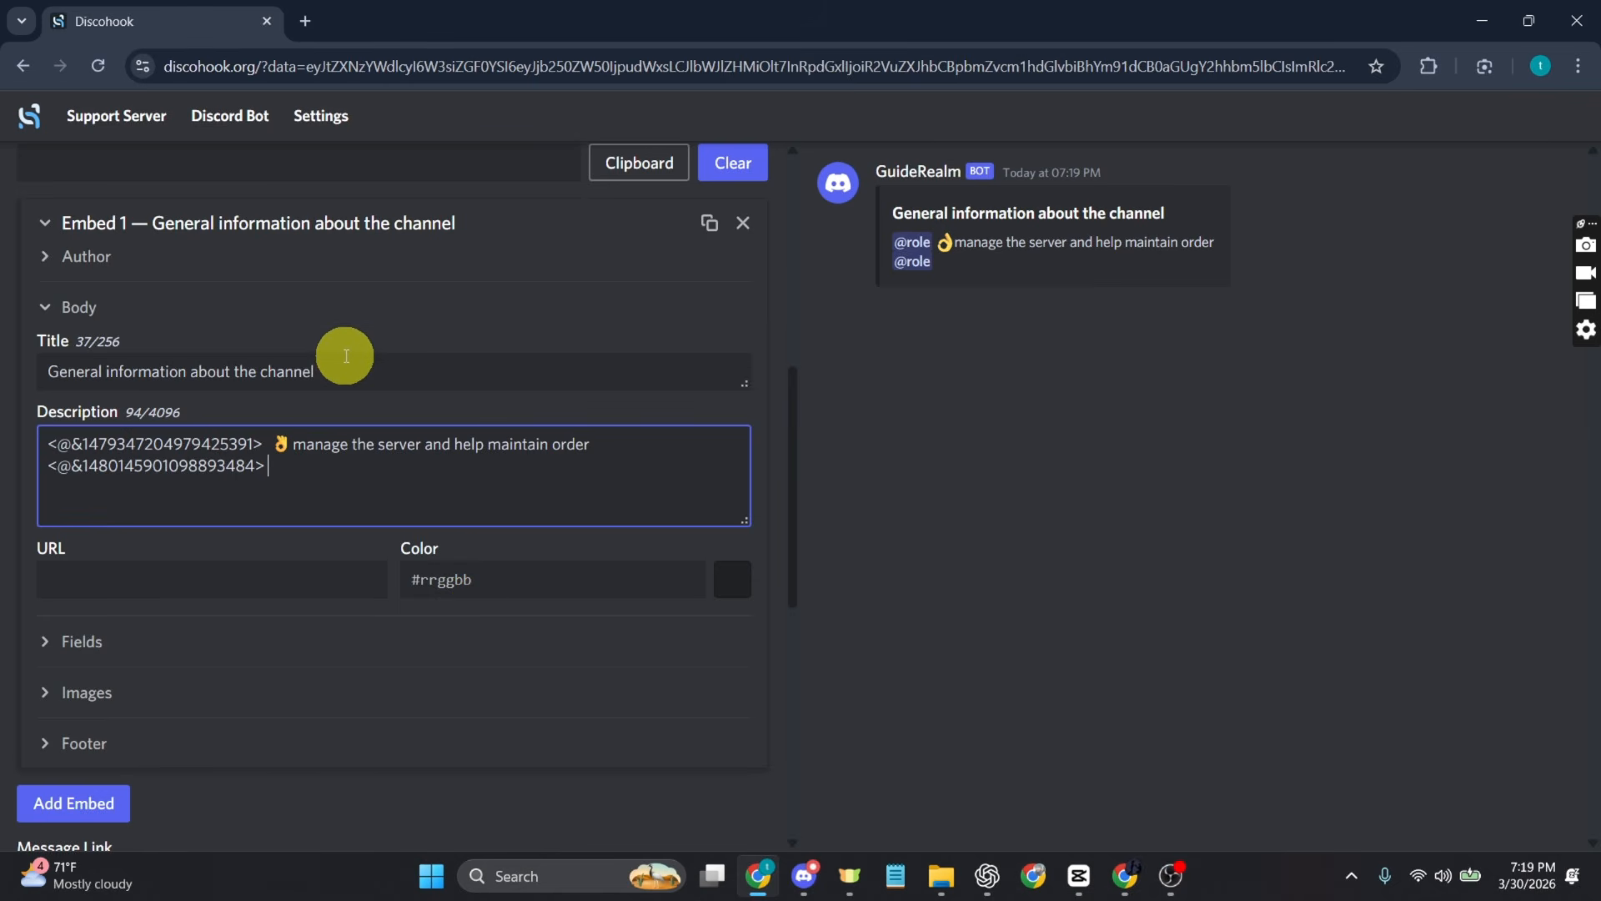
key("super+period")
left_click(421, 703)
left_click(621, 498)
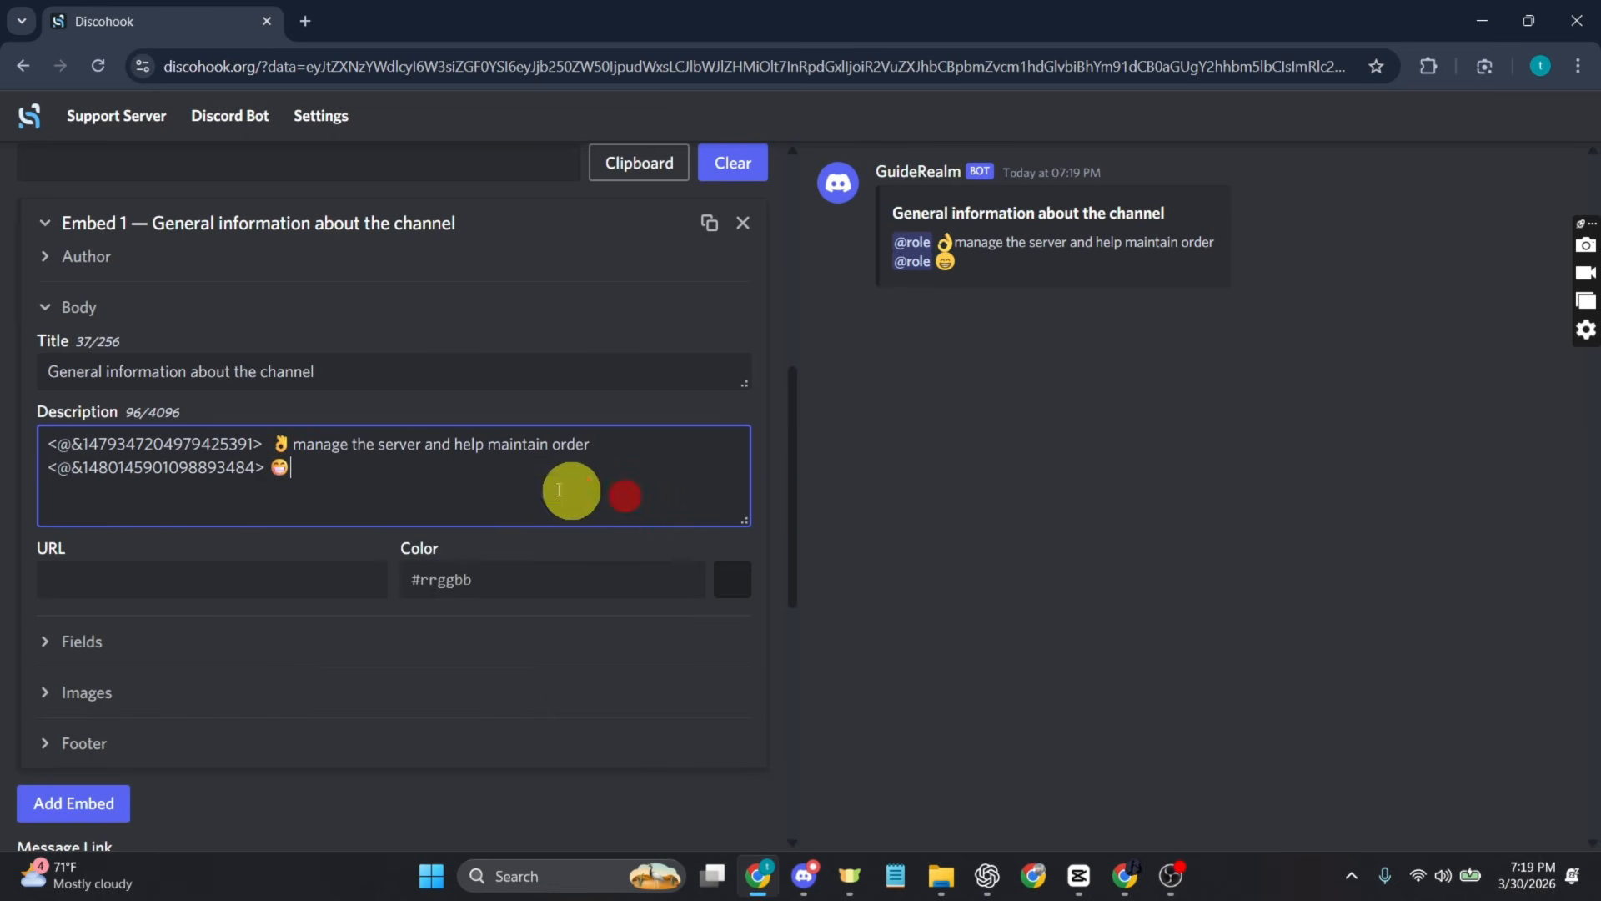
type("assist with keeping the chat safe and healthy")
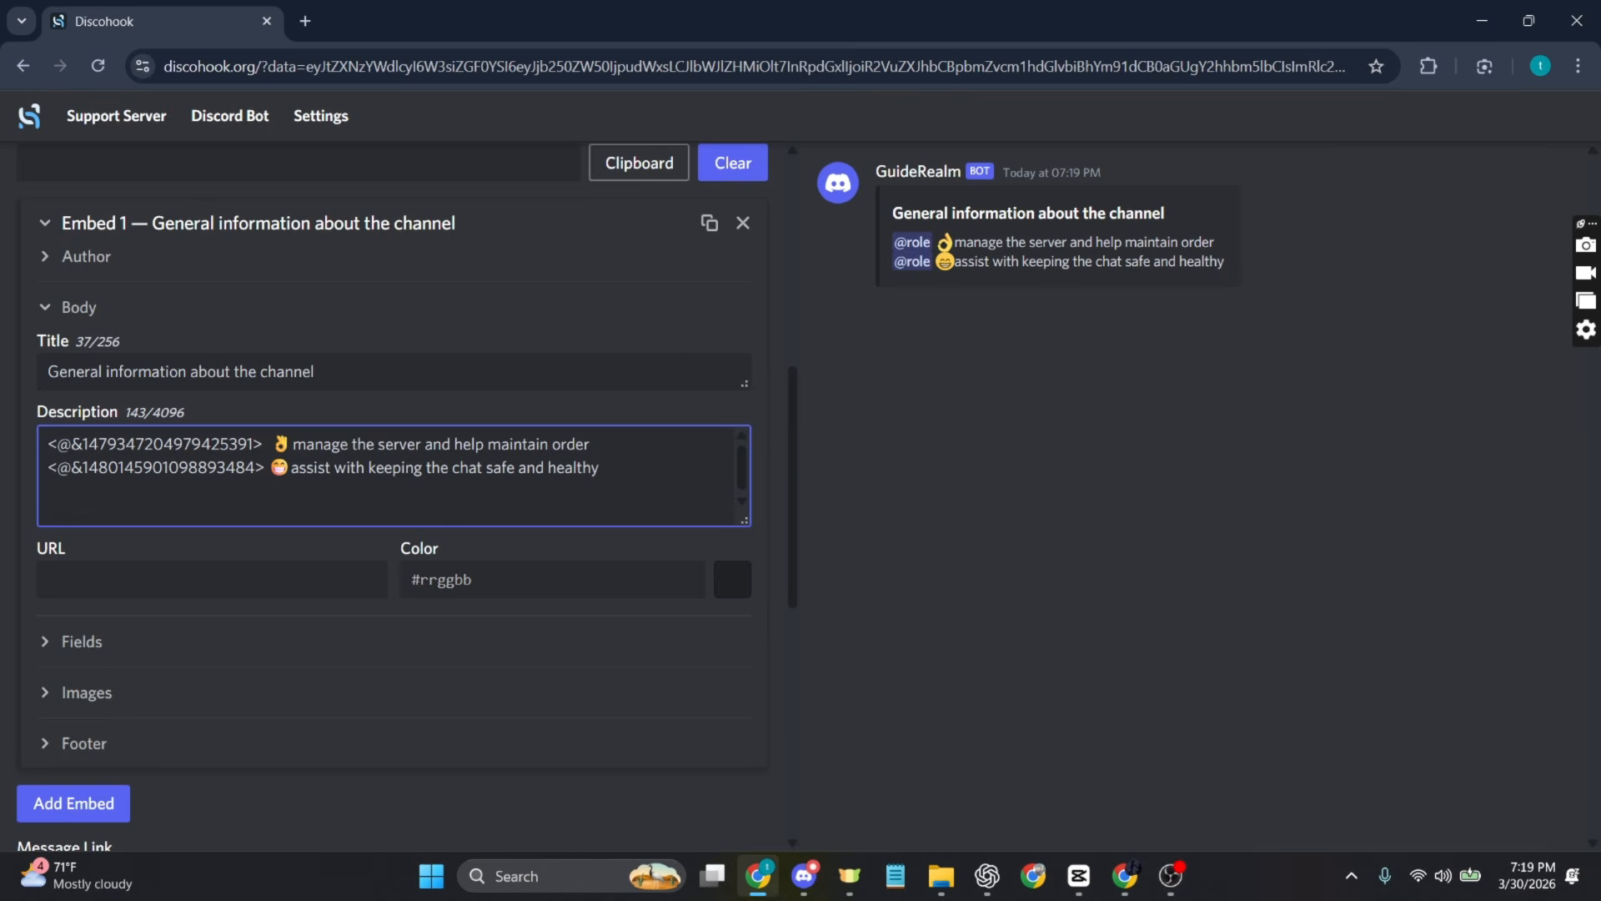
Step: Switch to Discord and send the reaction-role channel mention escaped with a backslash in the general channel
left_click(805, 874)
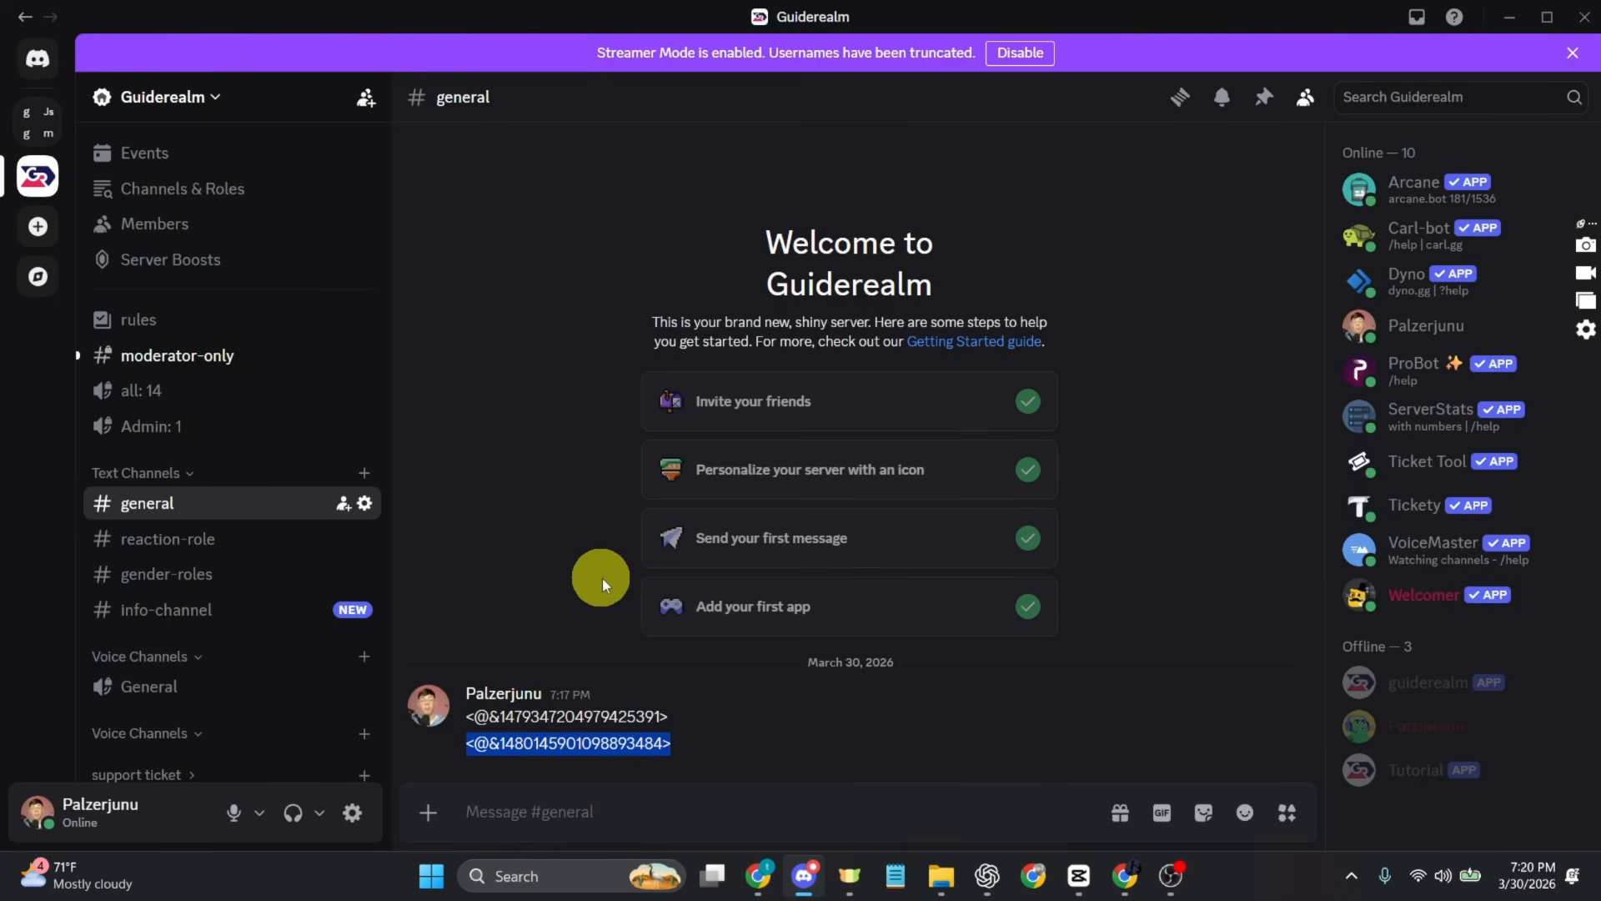
left_click(536, 806)
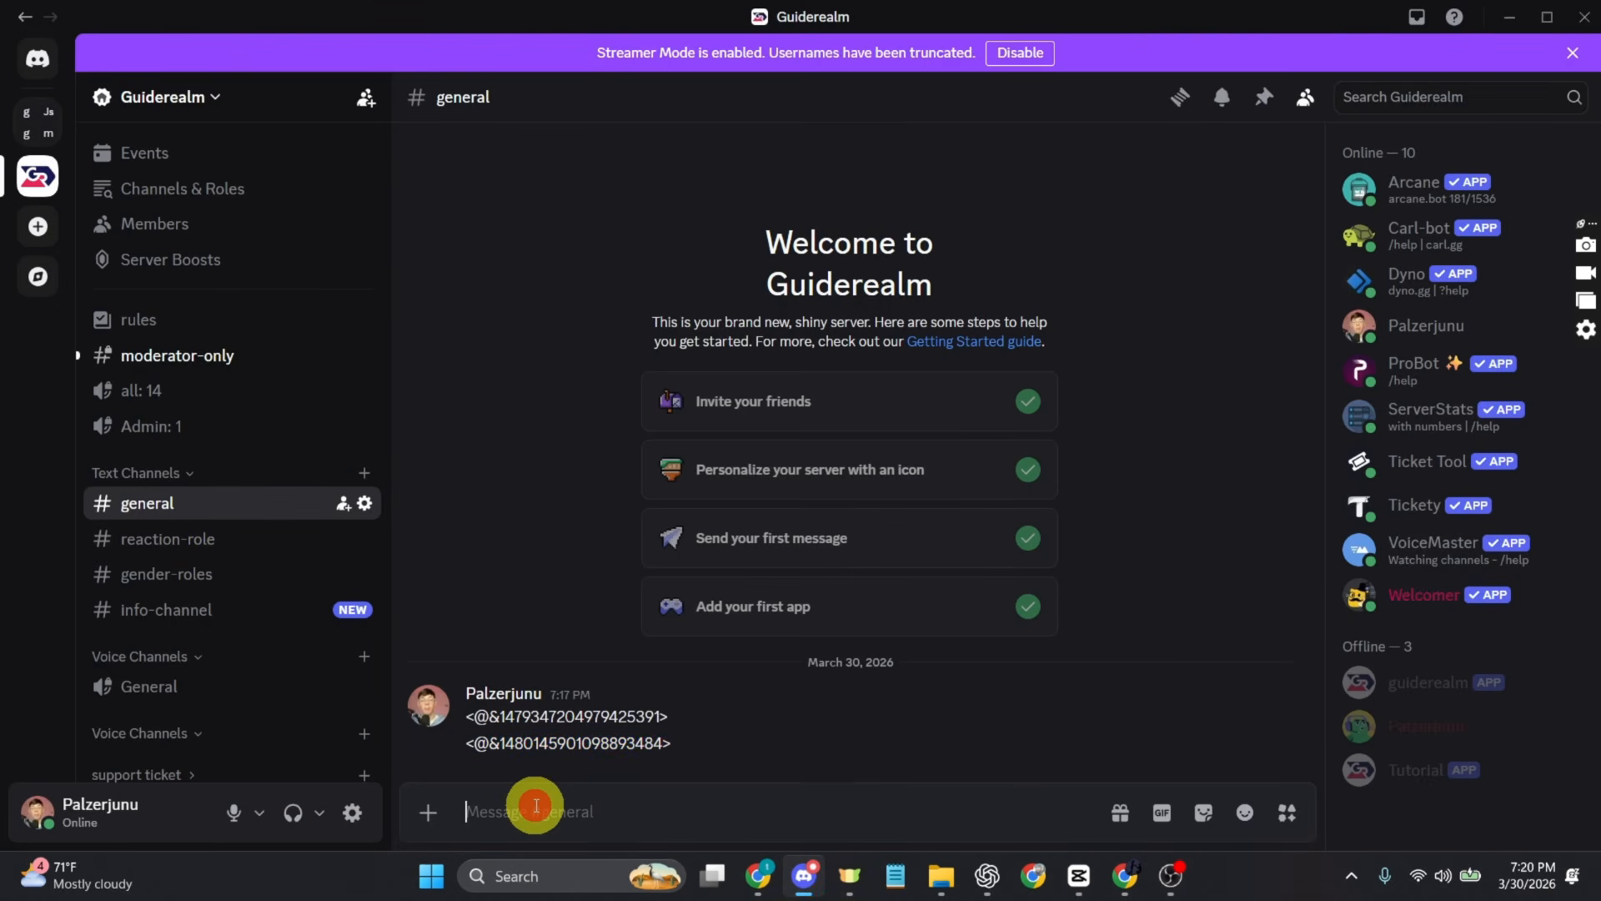
type("#")
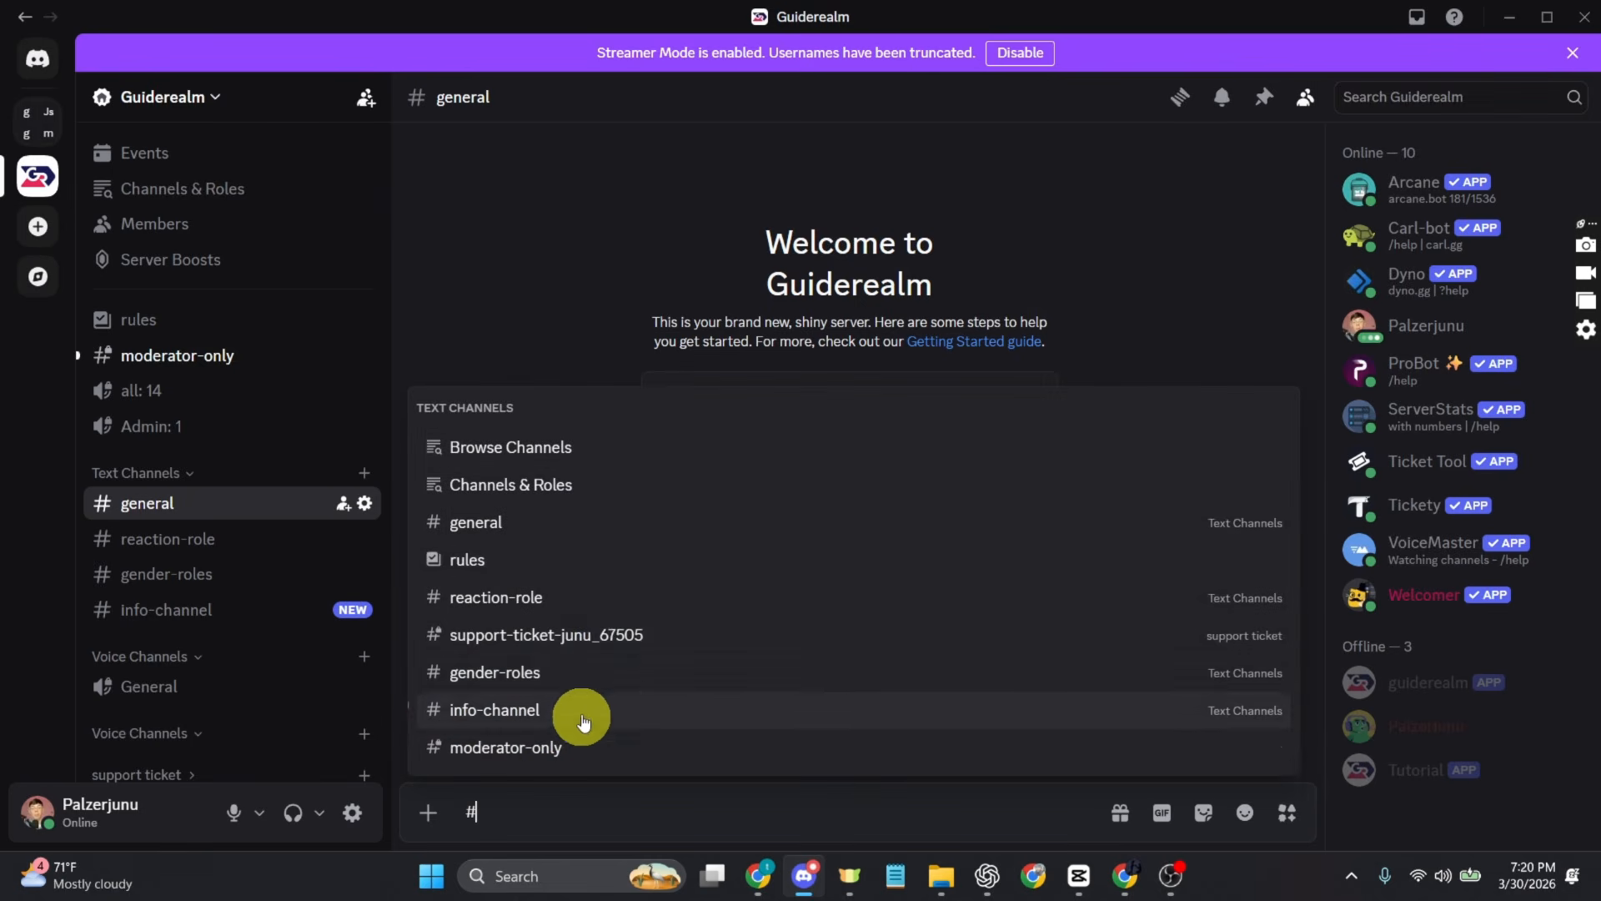
left_click(534, 597)
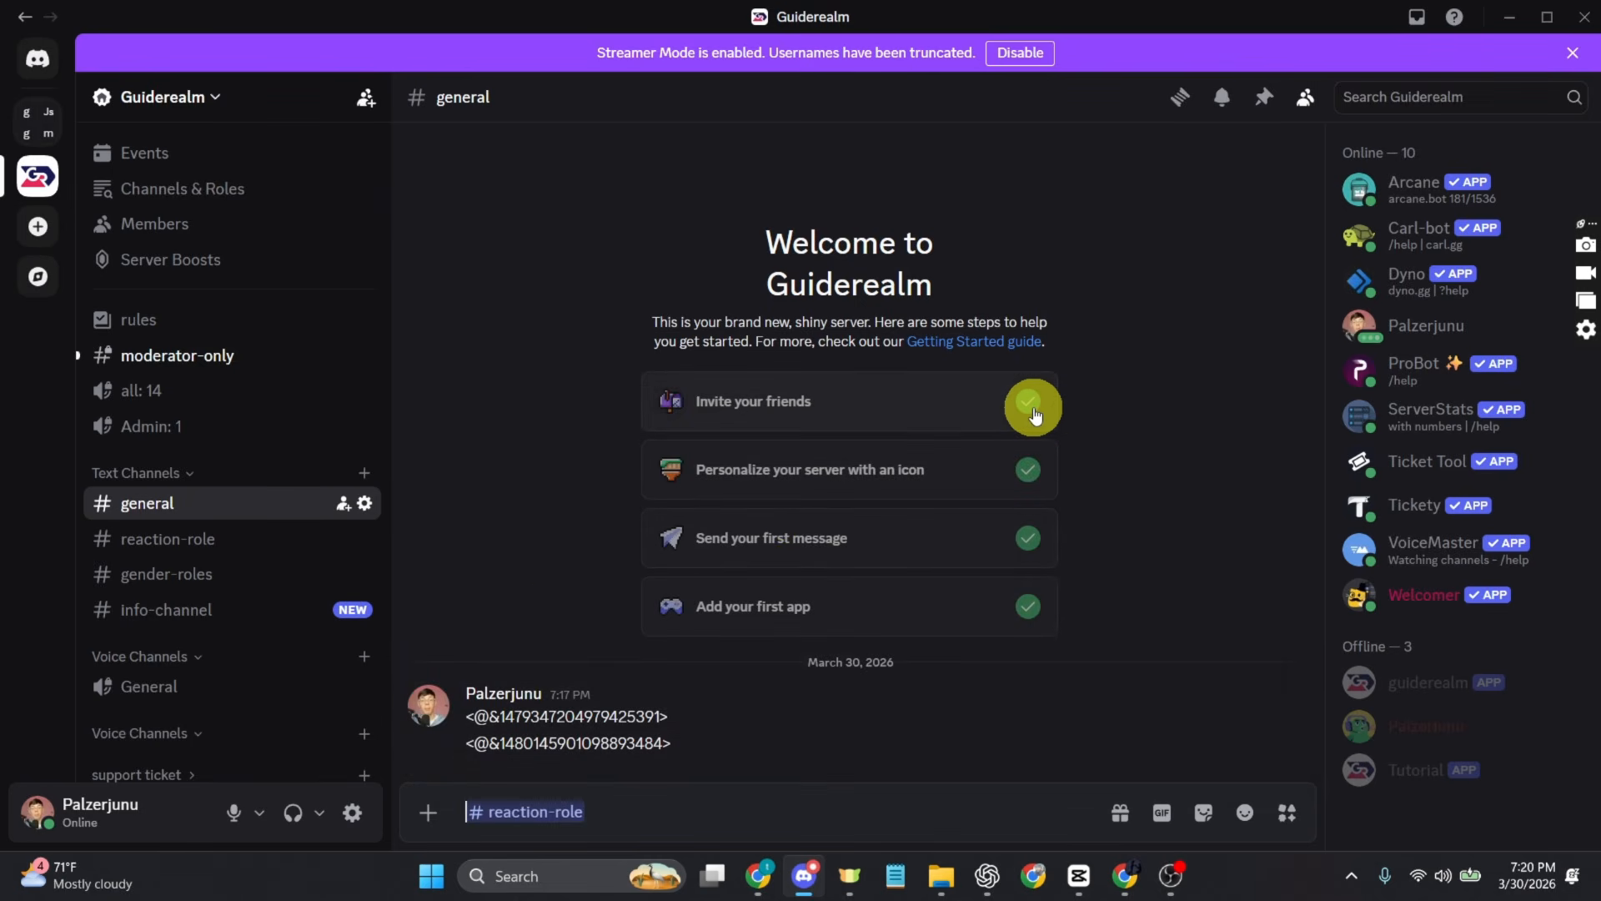
key("Home")
type("\\")
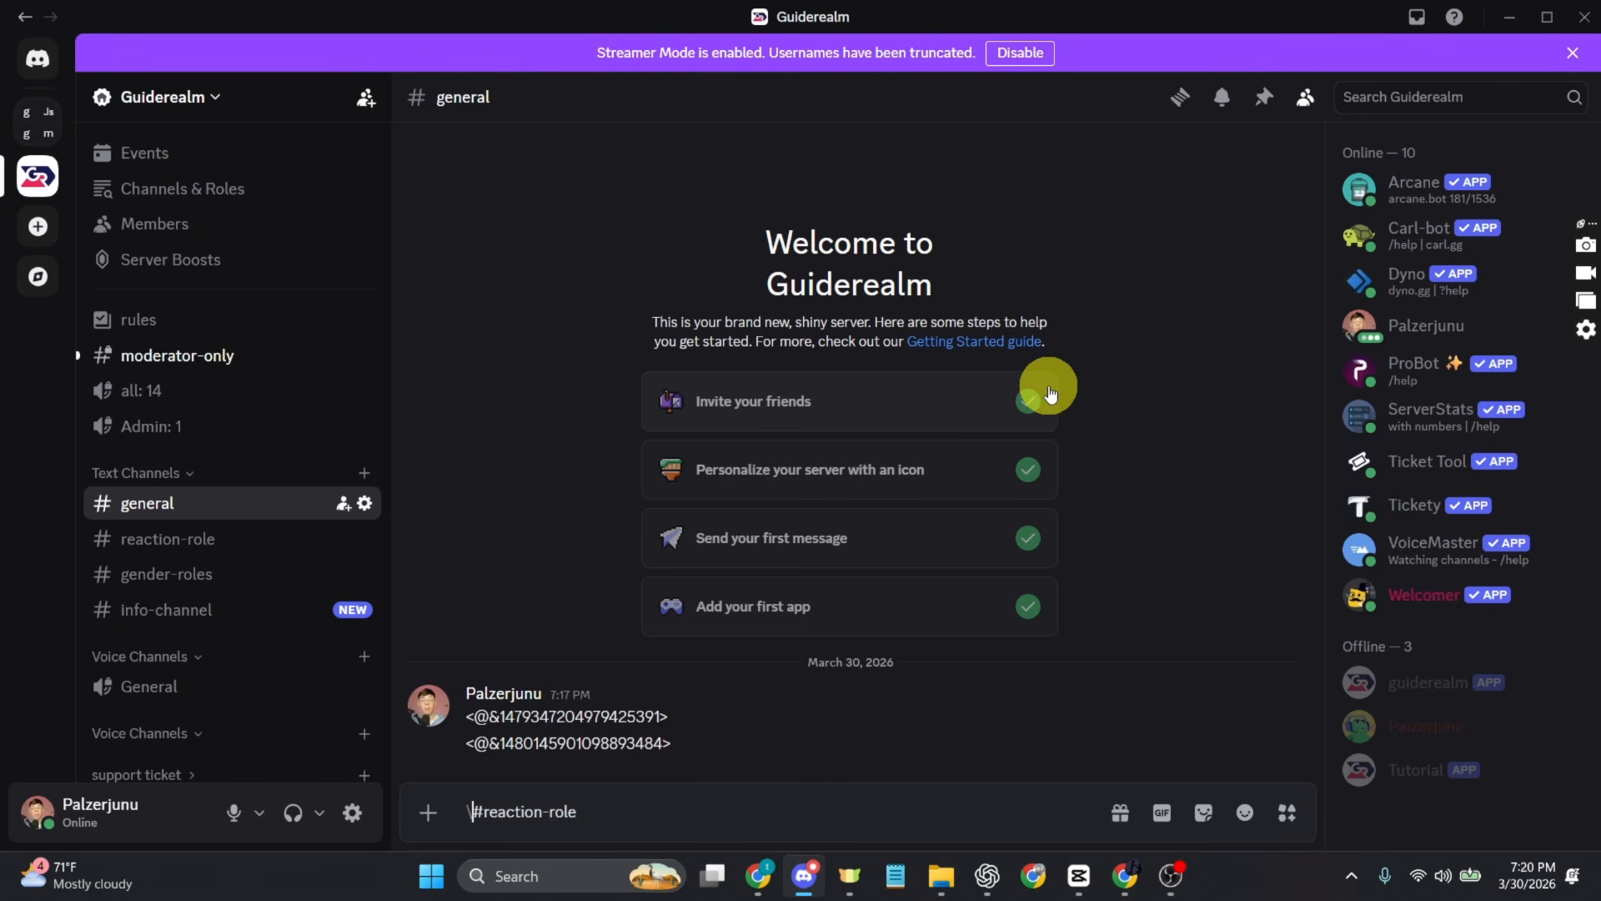
key("Return")
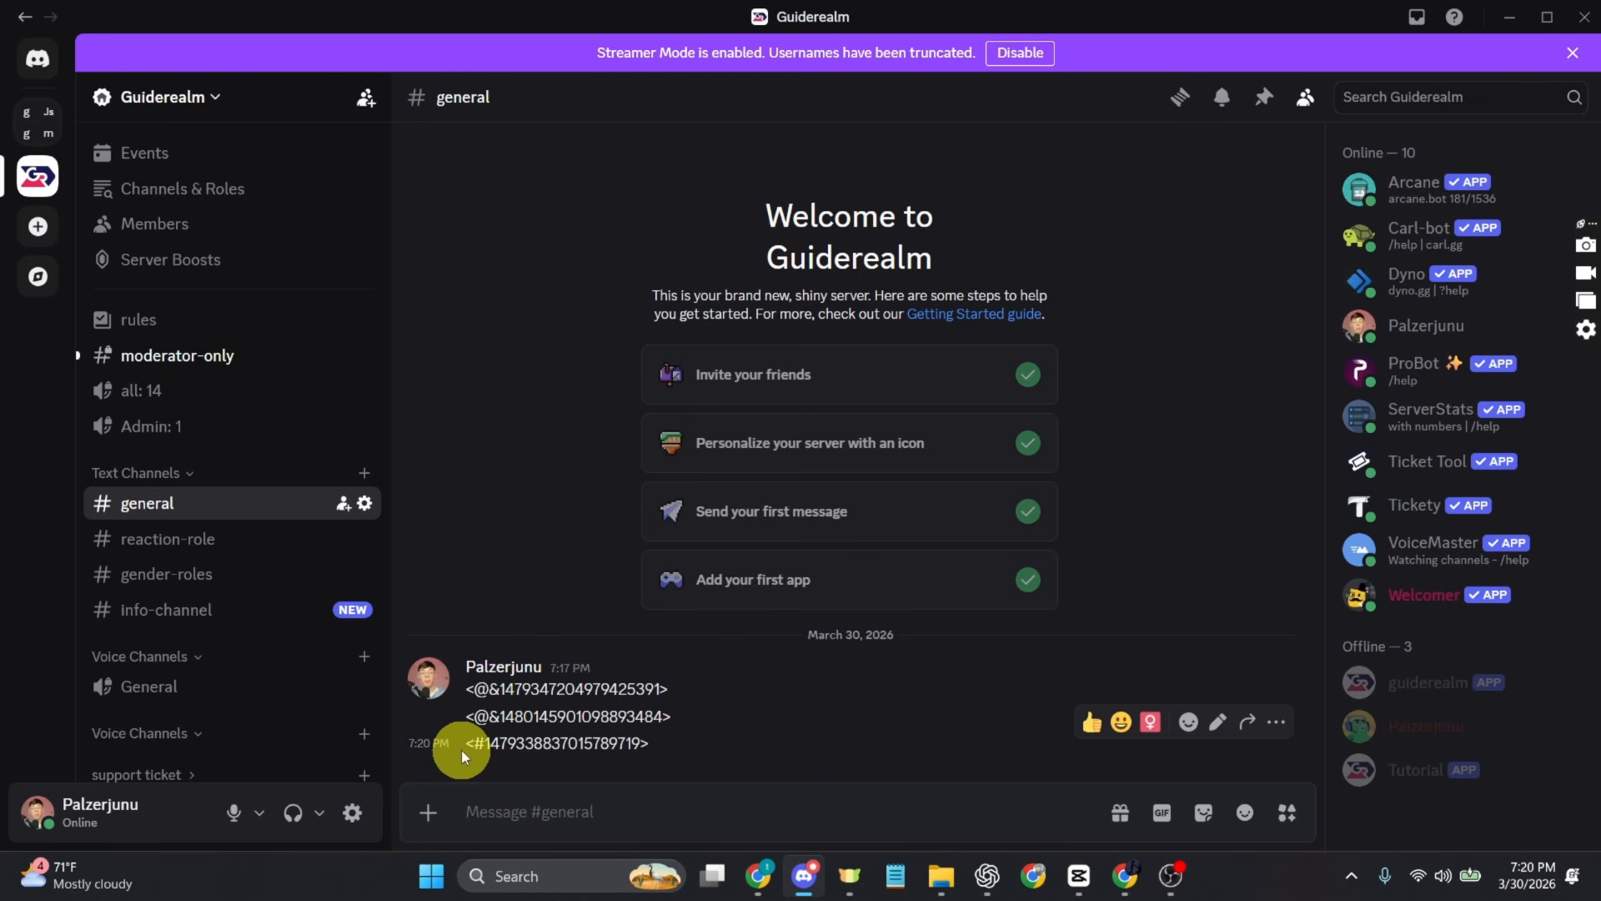
Step: Copy the reaction-role mention code, switch to Chrome and make it the description's third line followed by "go here to get your roles"
left_click_drag(464, 753, 645, 748)
key("ctrl+c")
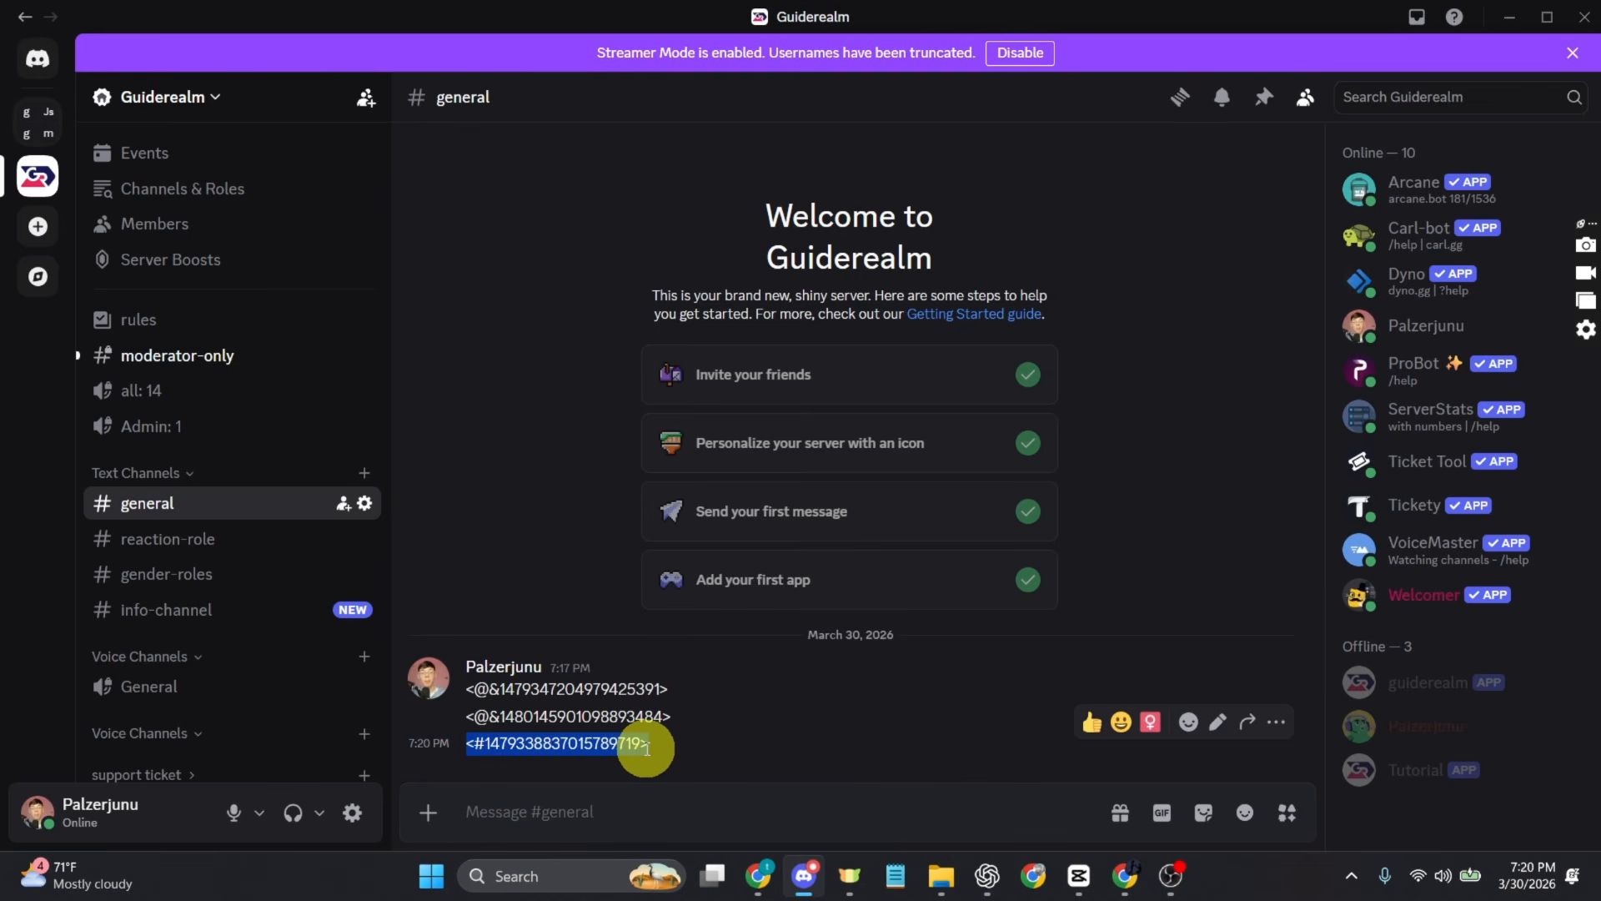
left_click(761, 878)
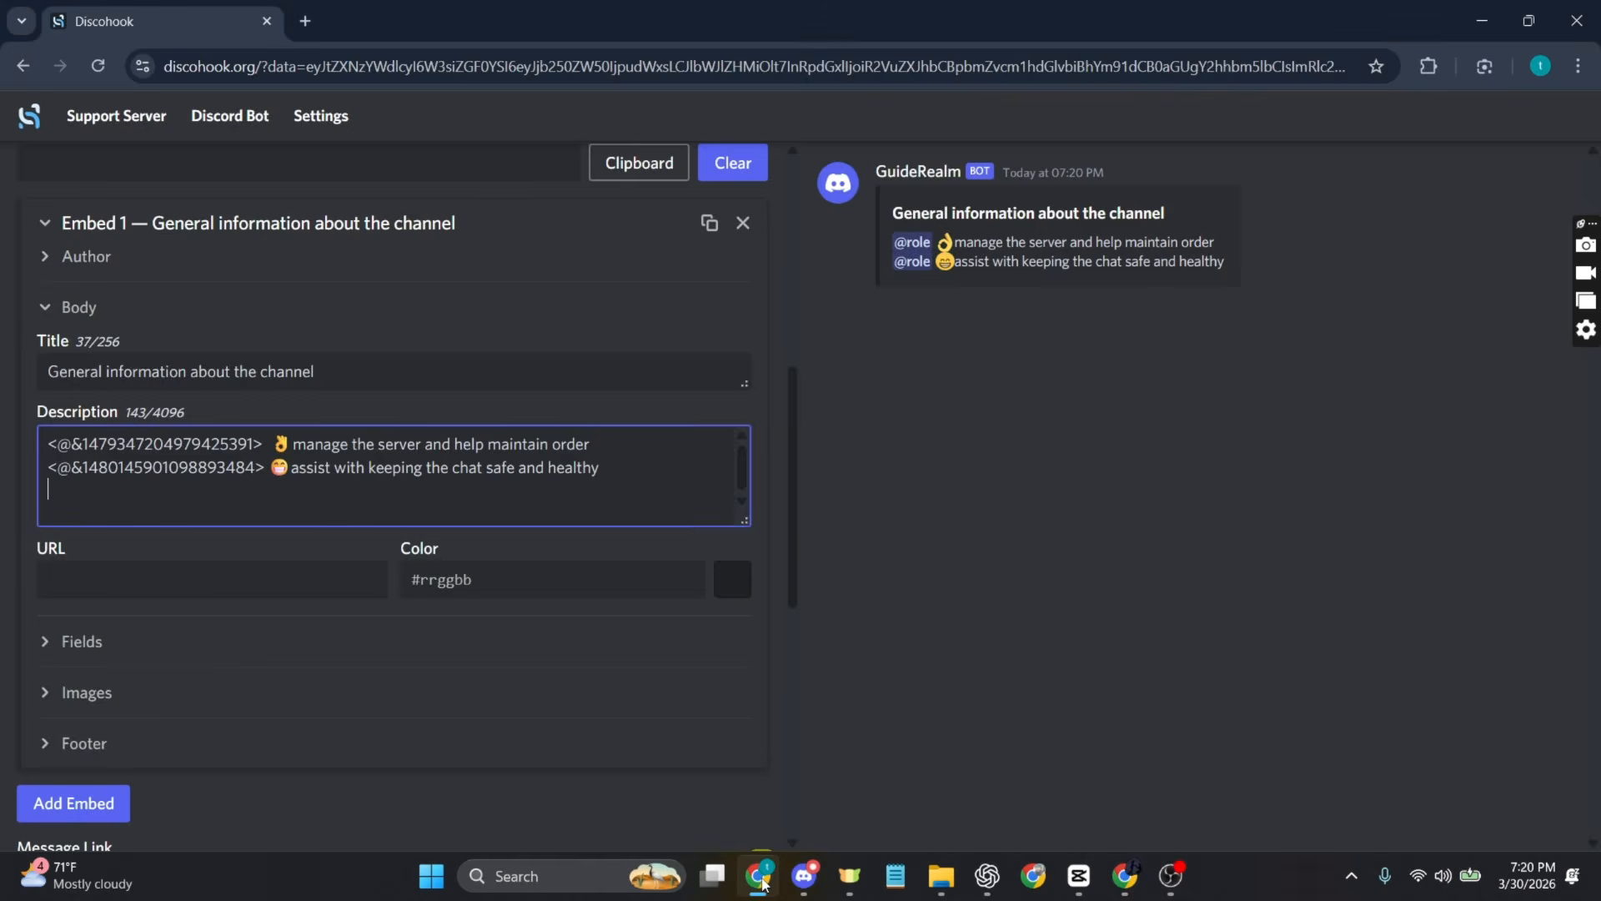
left_click(437, 484)
key("ctrl+v")
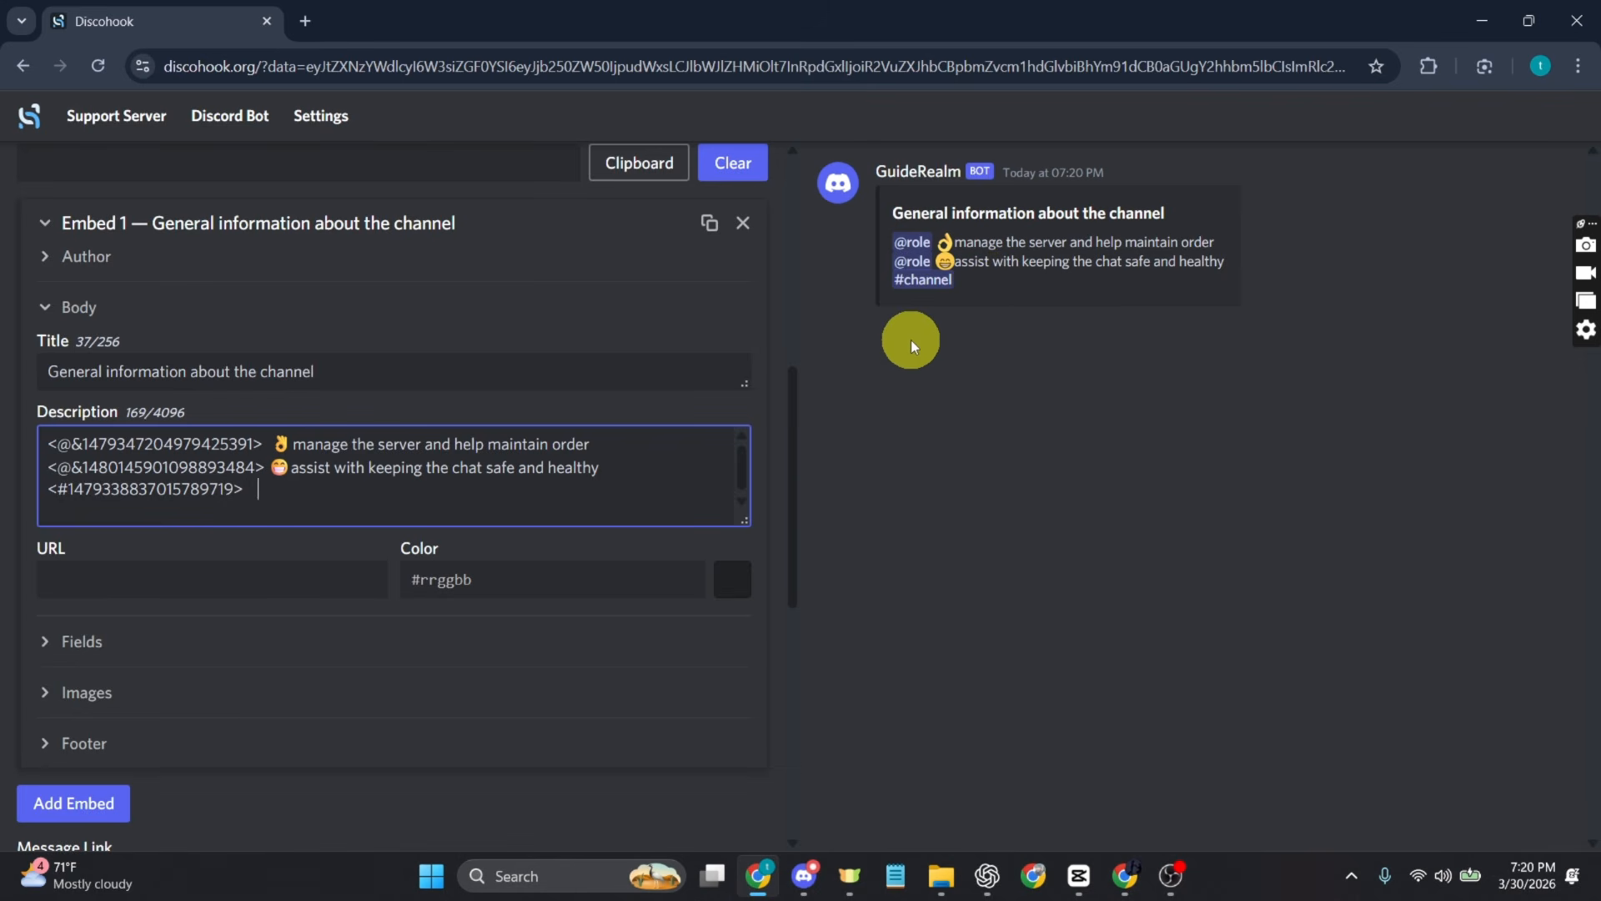
type("go here to get ")
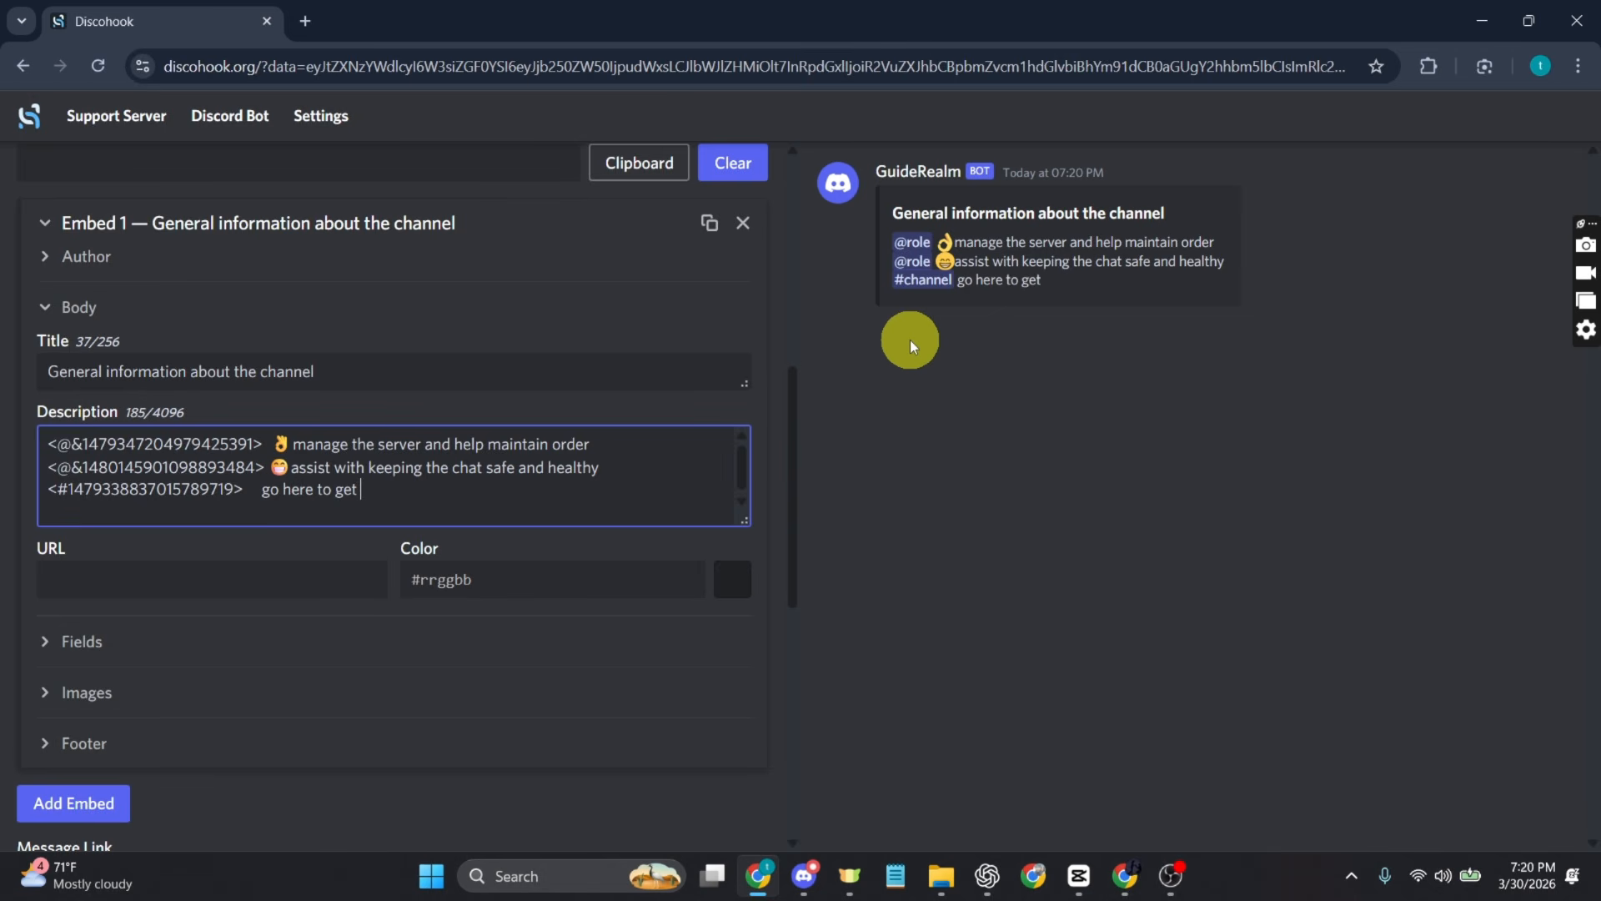
type("your roles")
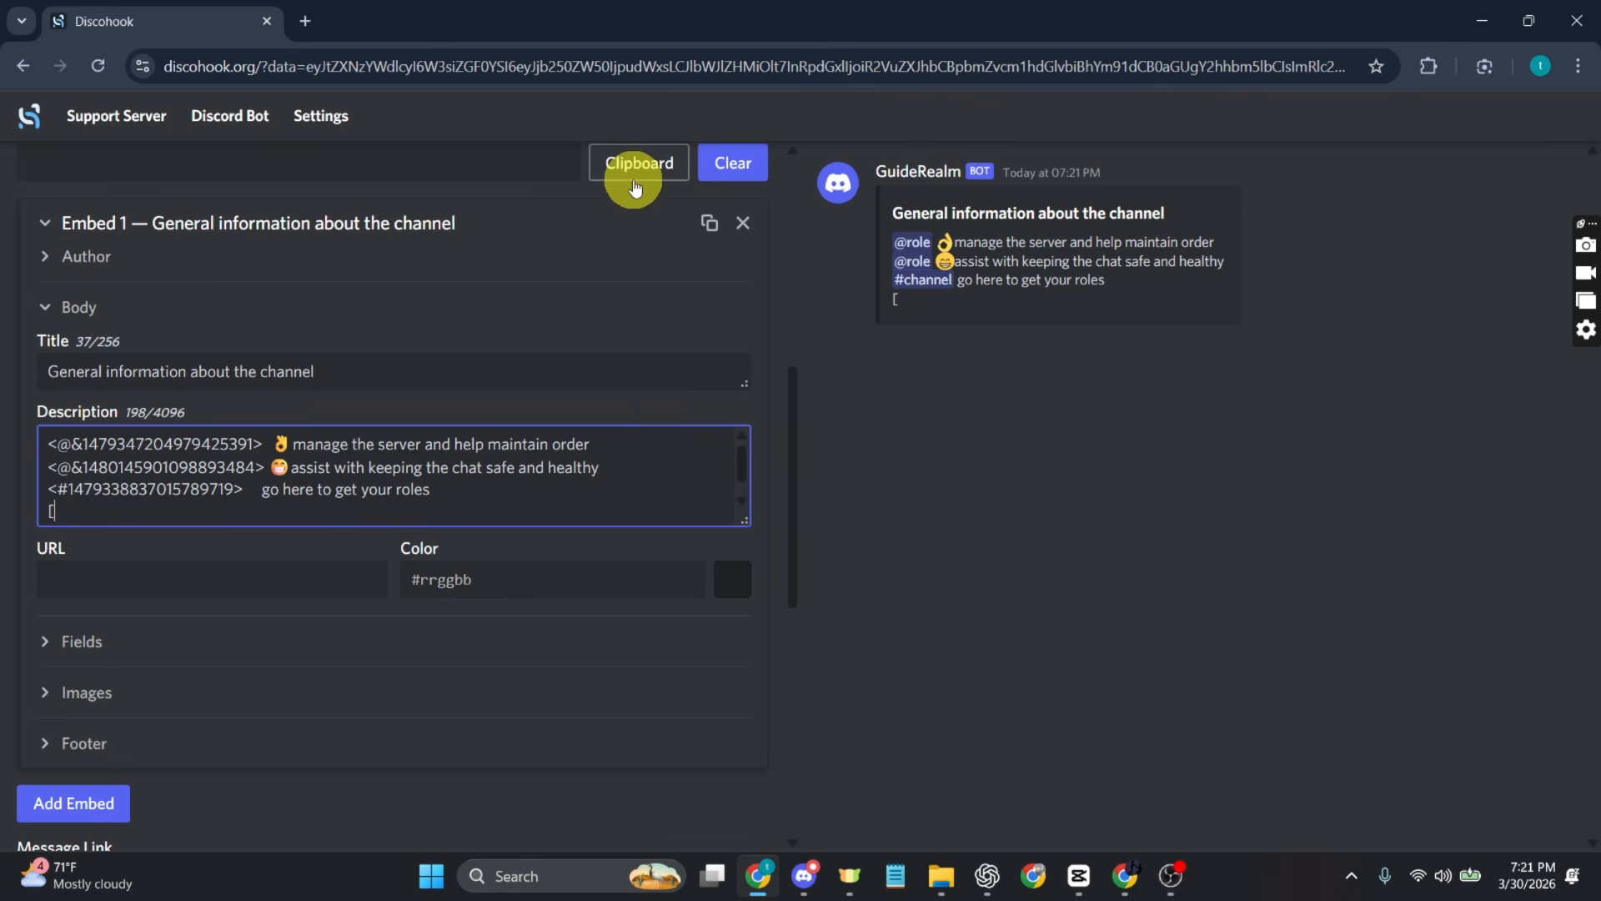
type("utube](")
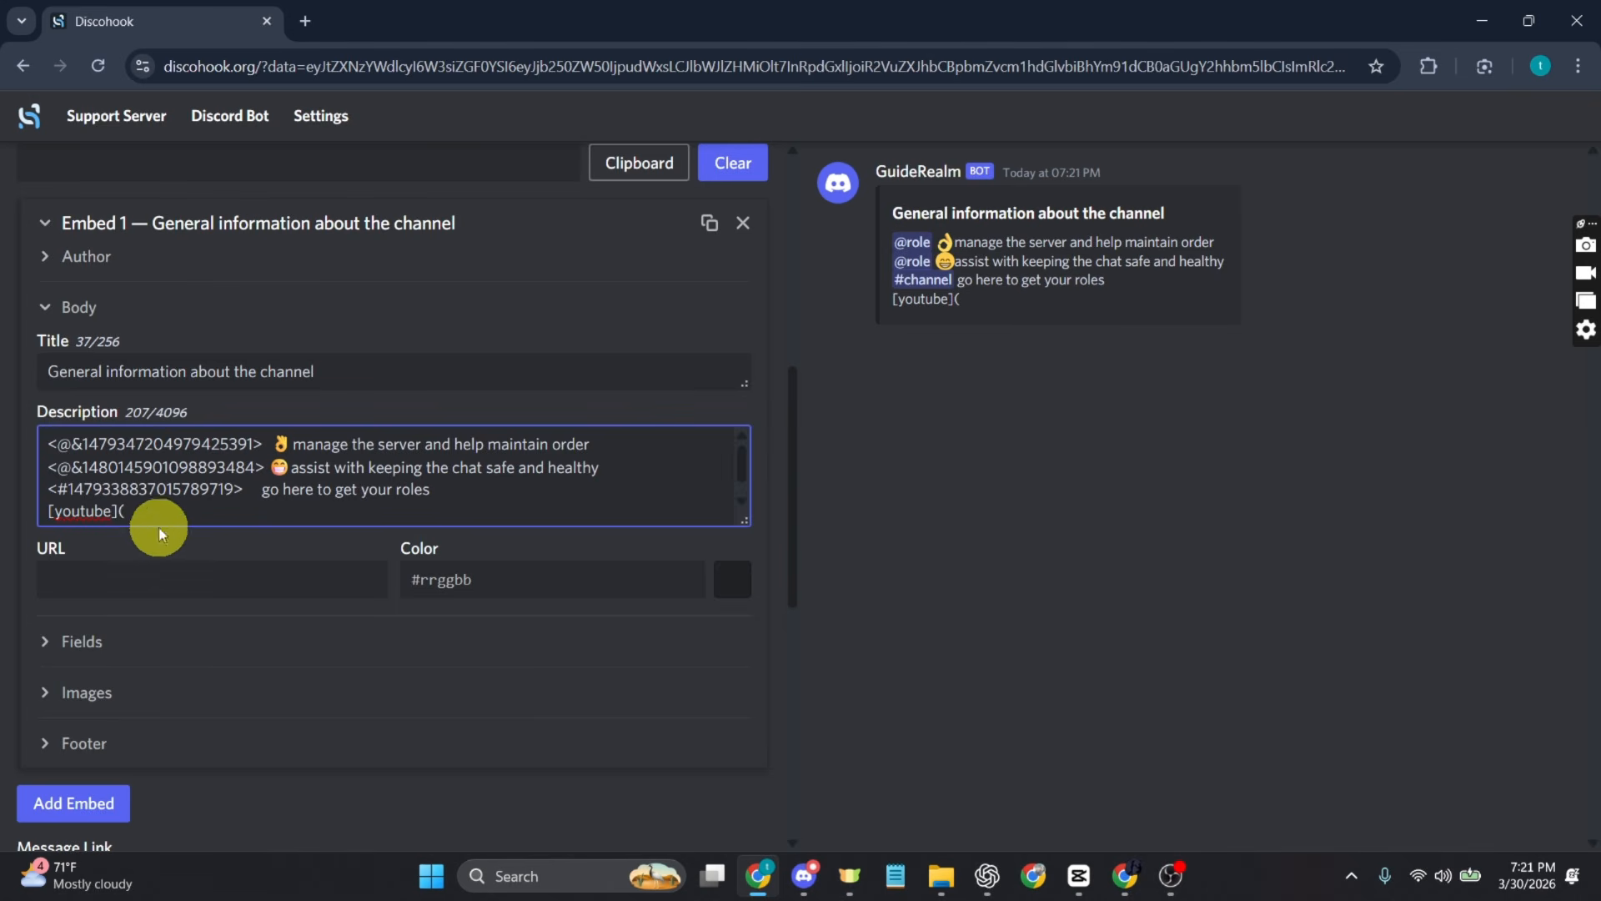
left_click(318, 25)
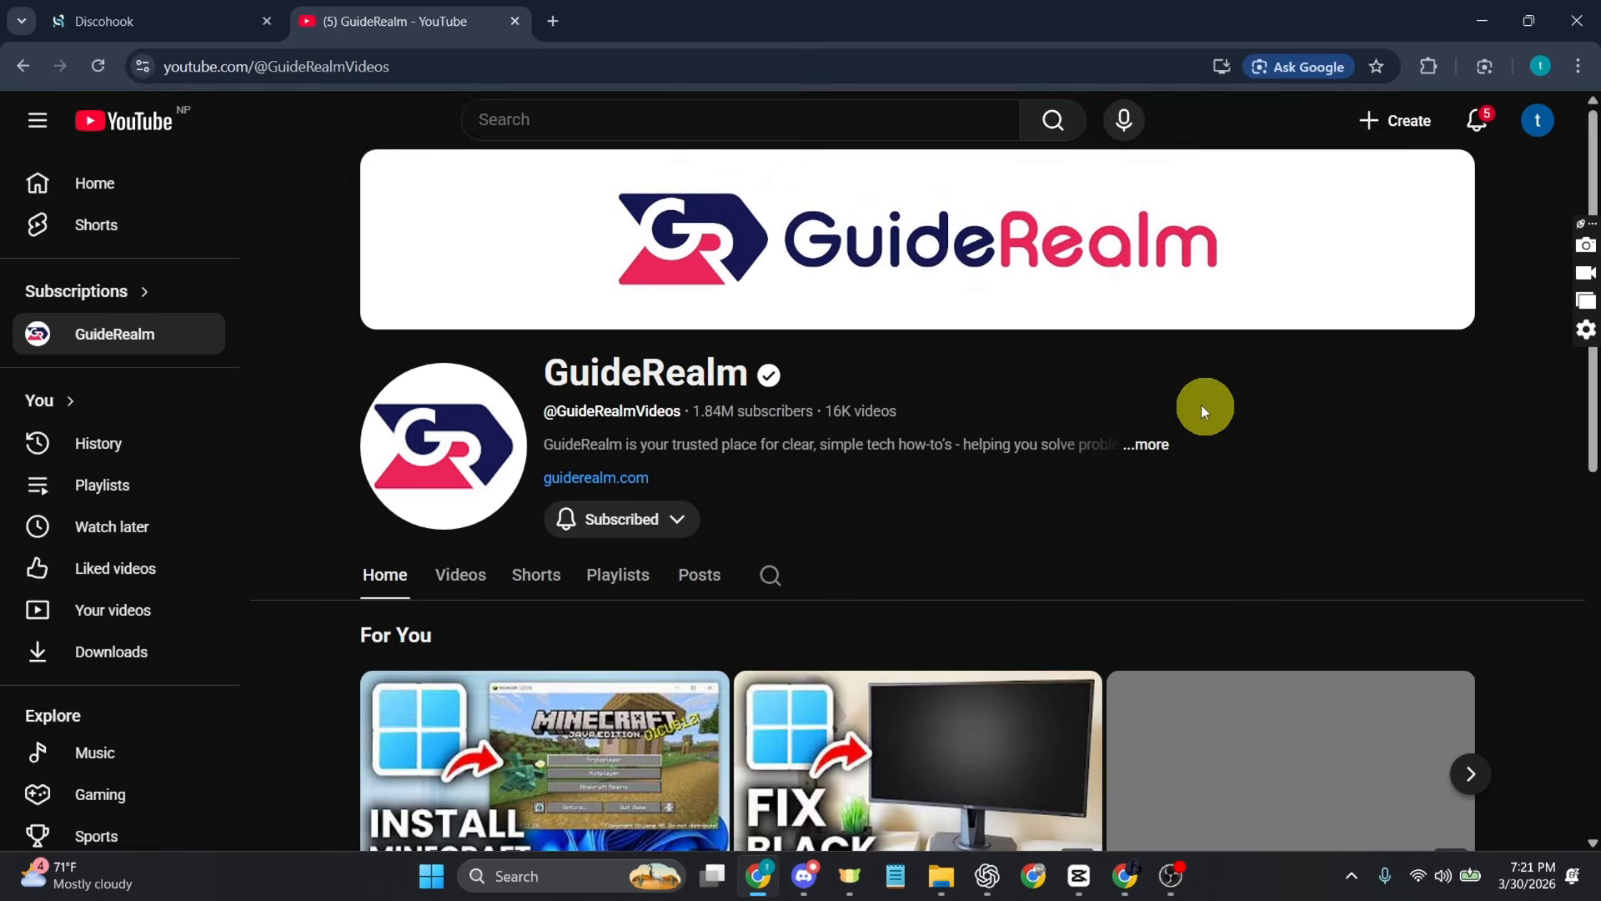
left_click(636, 60)
left_click(635, 60)
triple_click(743, 70)
key("ctrl+c")
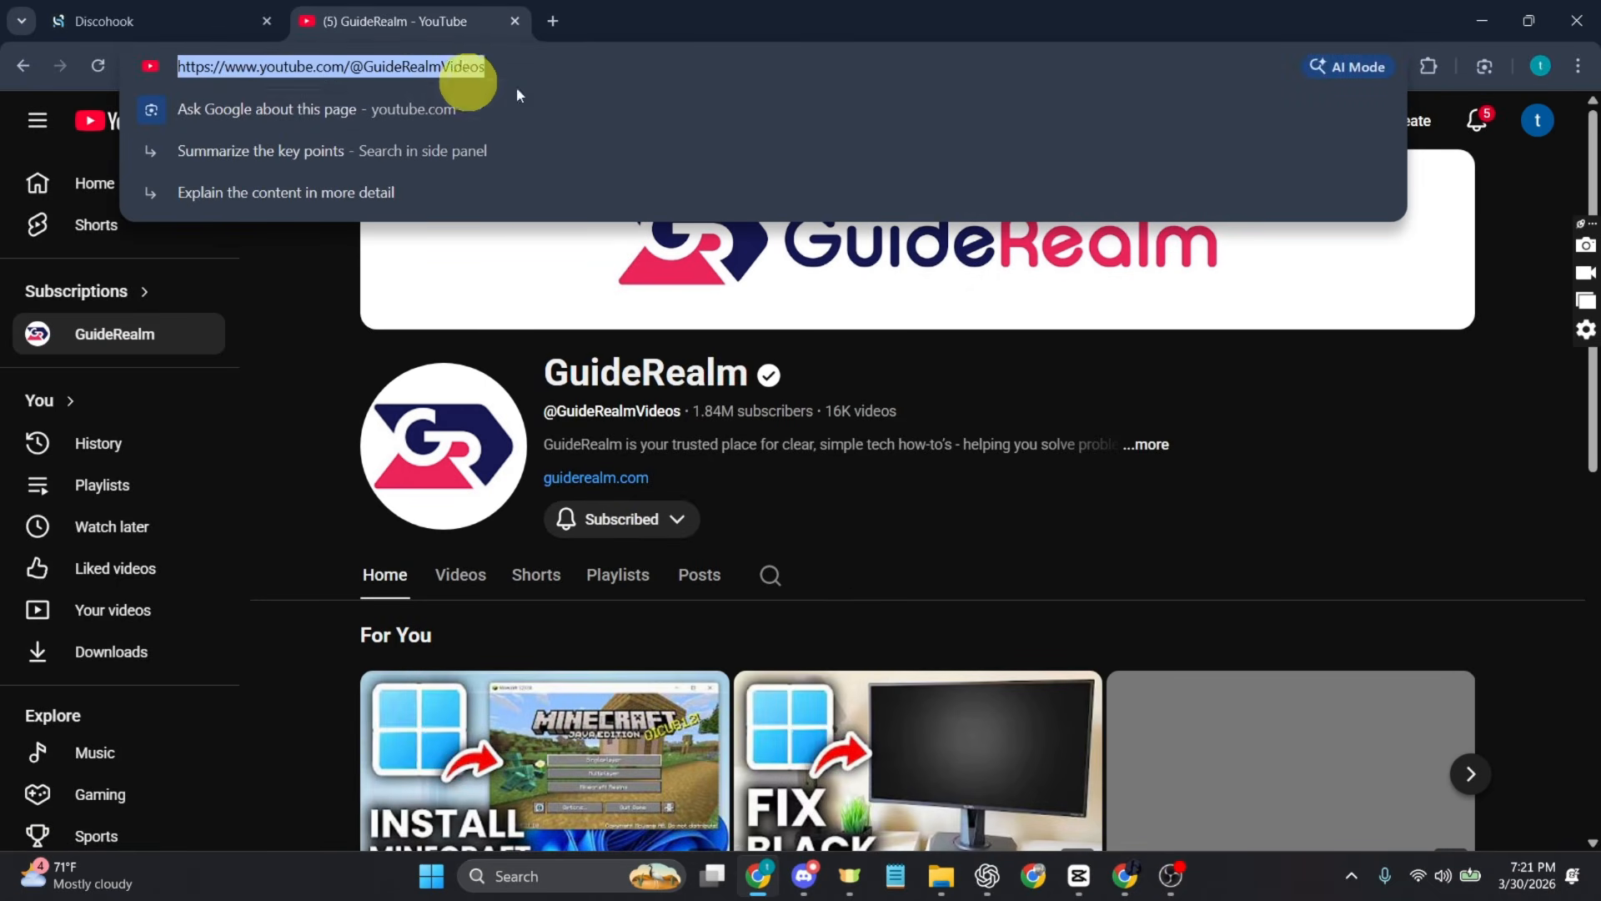
left_click(109, 23)
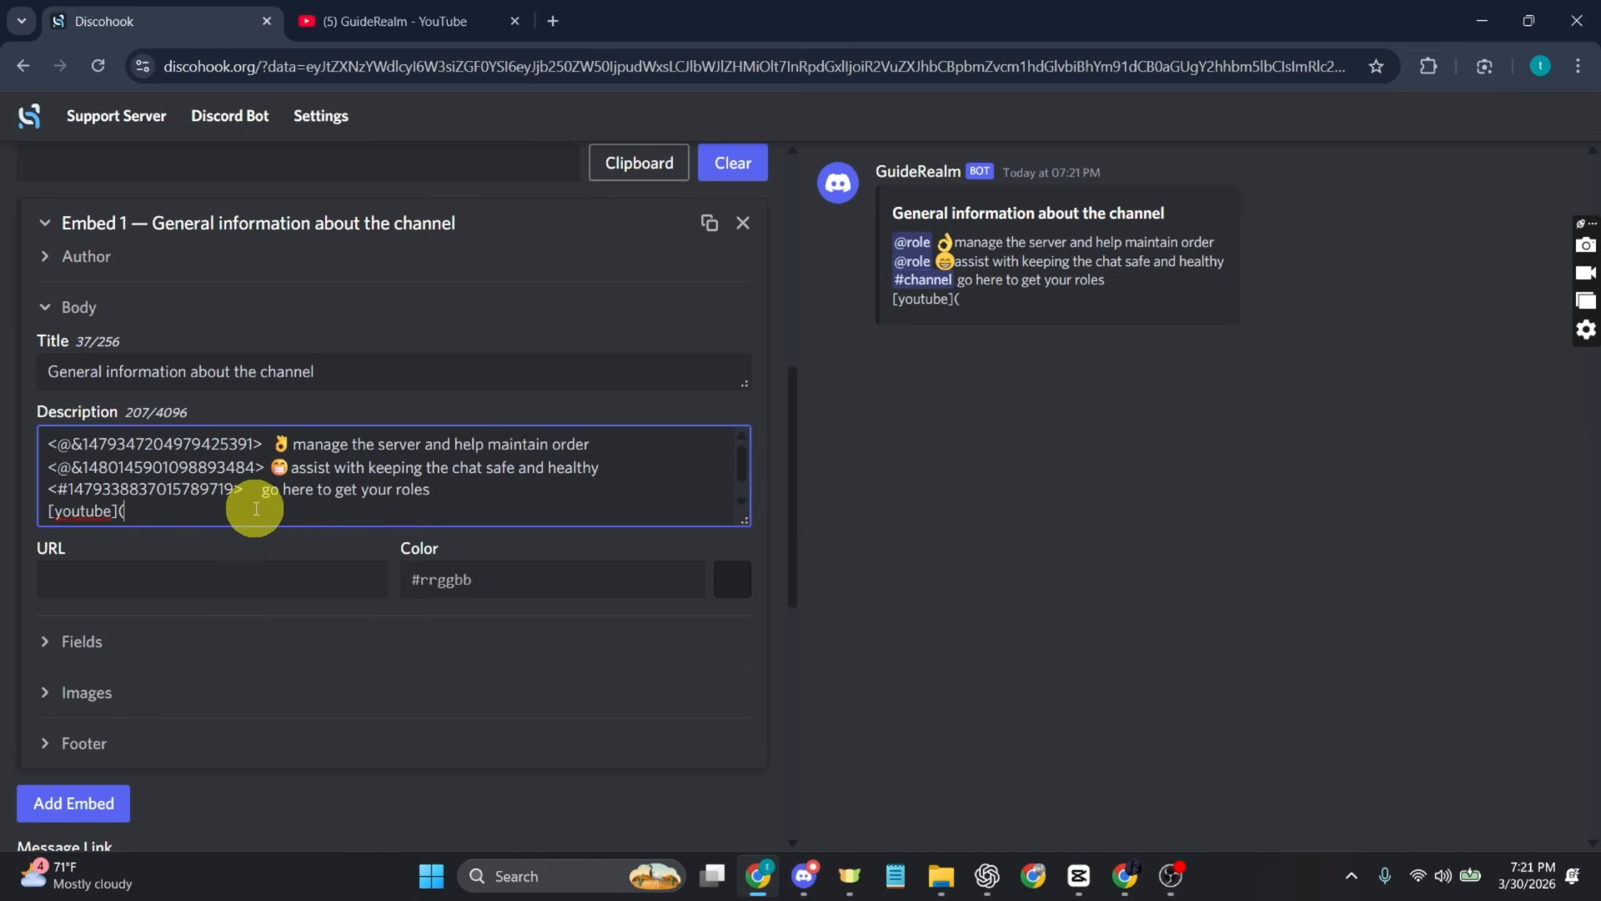
key("ctrl+v")
type(")")
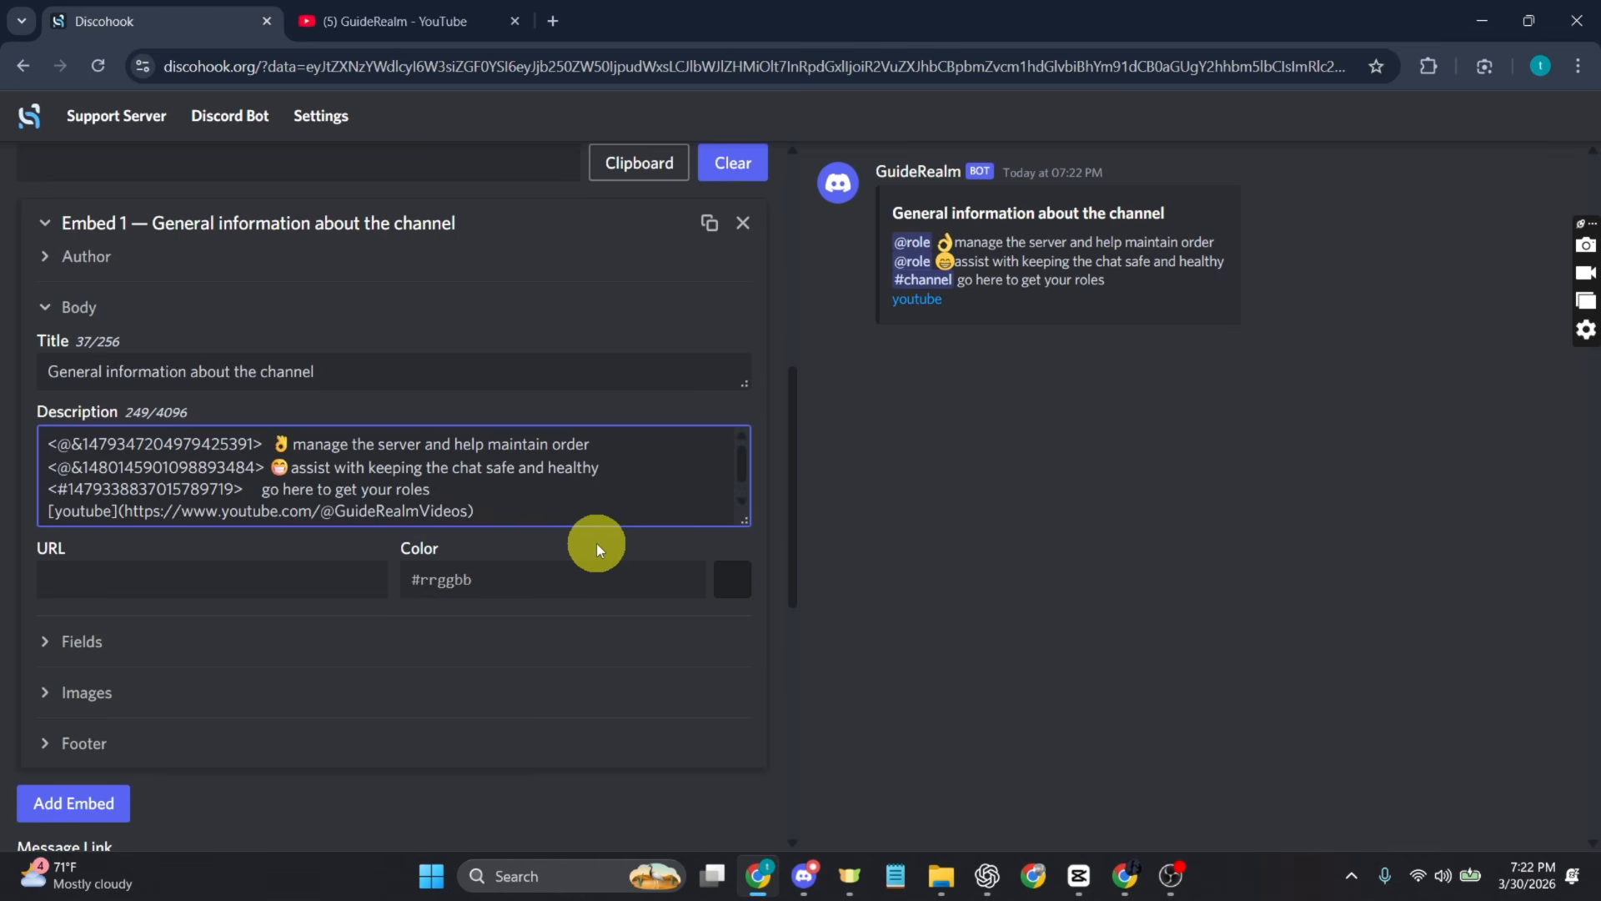
Step: Set the embed's color to red #ff0000 and expand its Images section
left_click(565, 582)
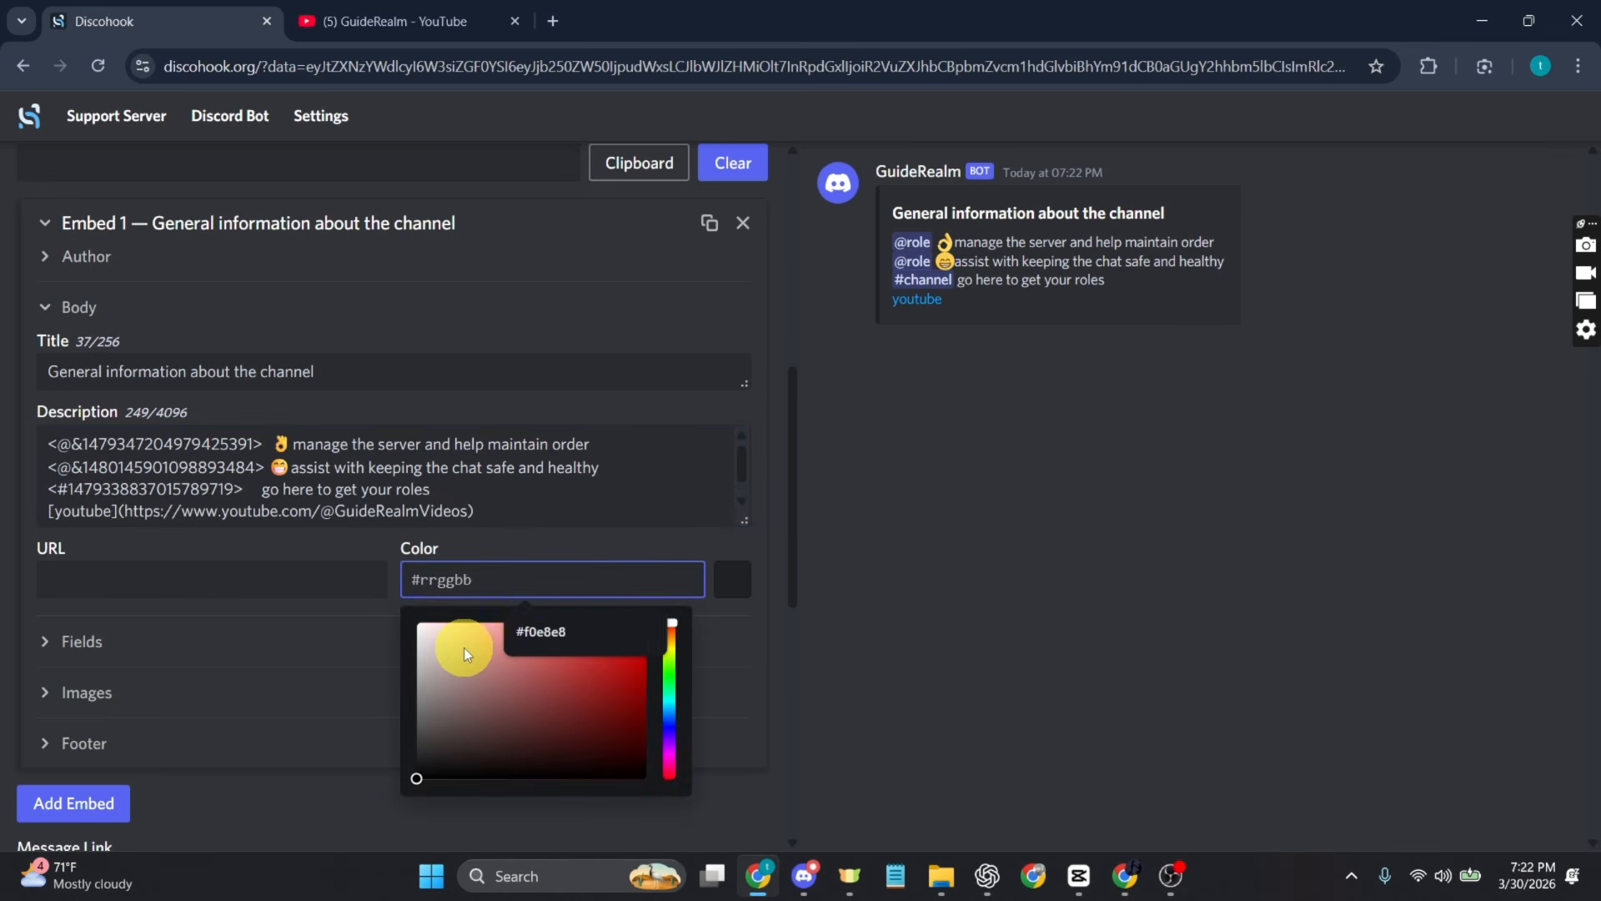
left_click_drag(457, 699, 474, 648)
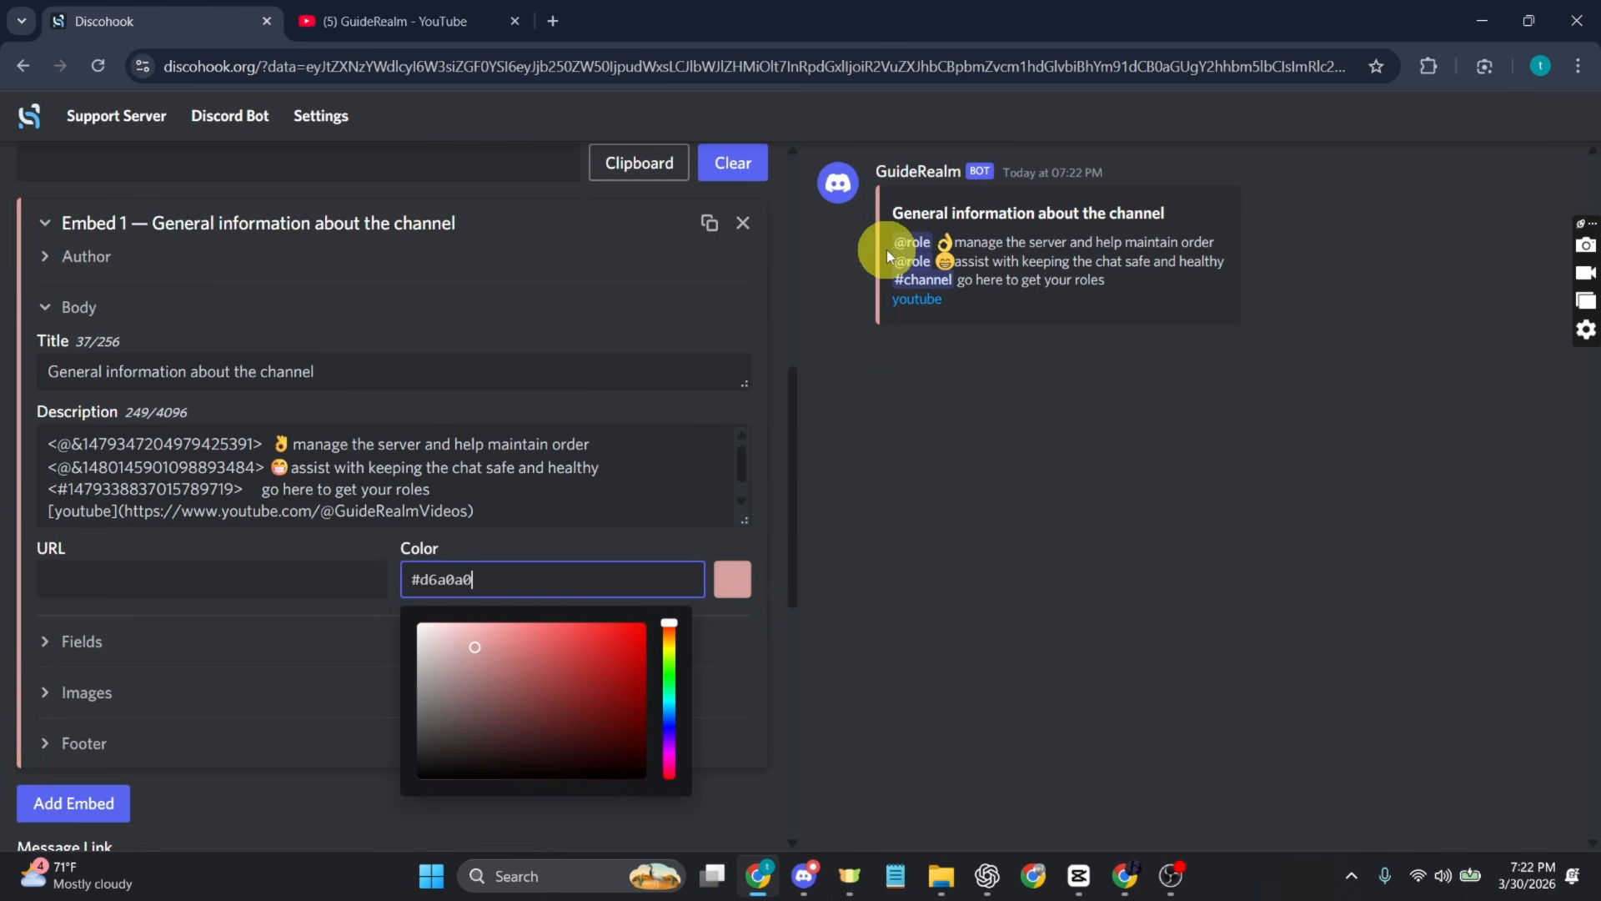
left_click_drag(464, 677, 656, 624)
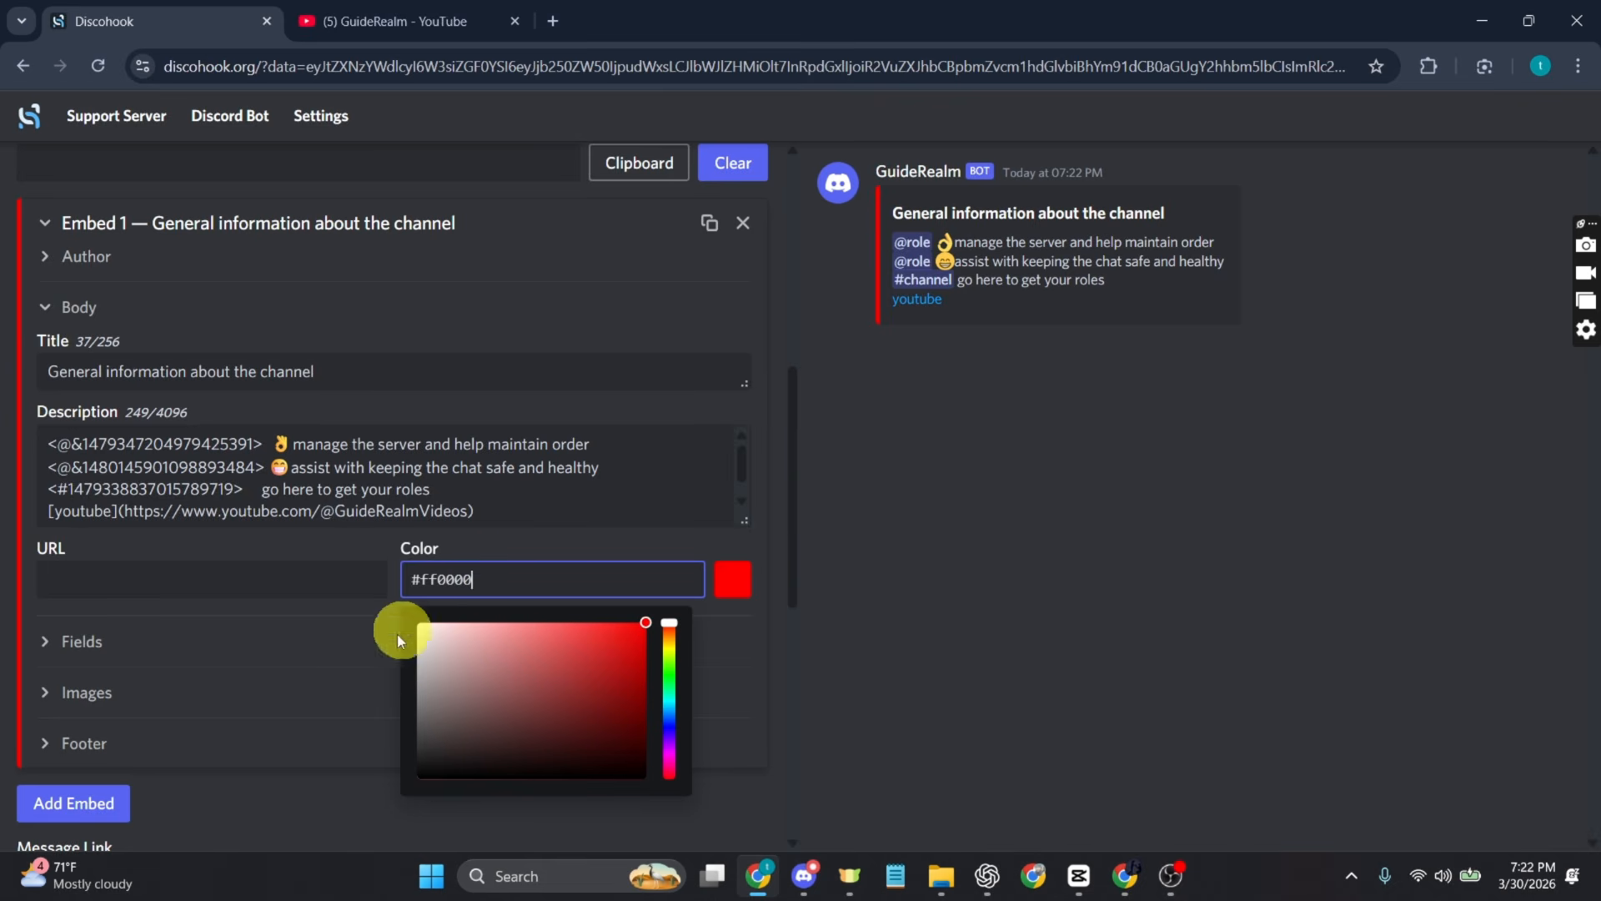
left_click(60, 704)
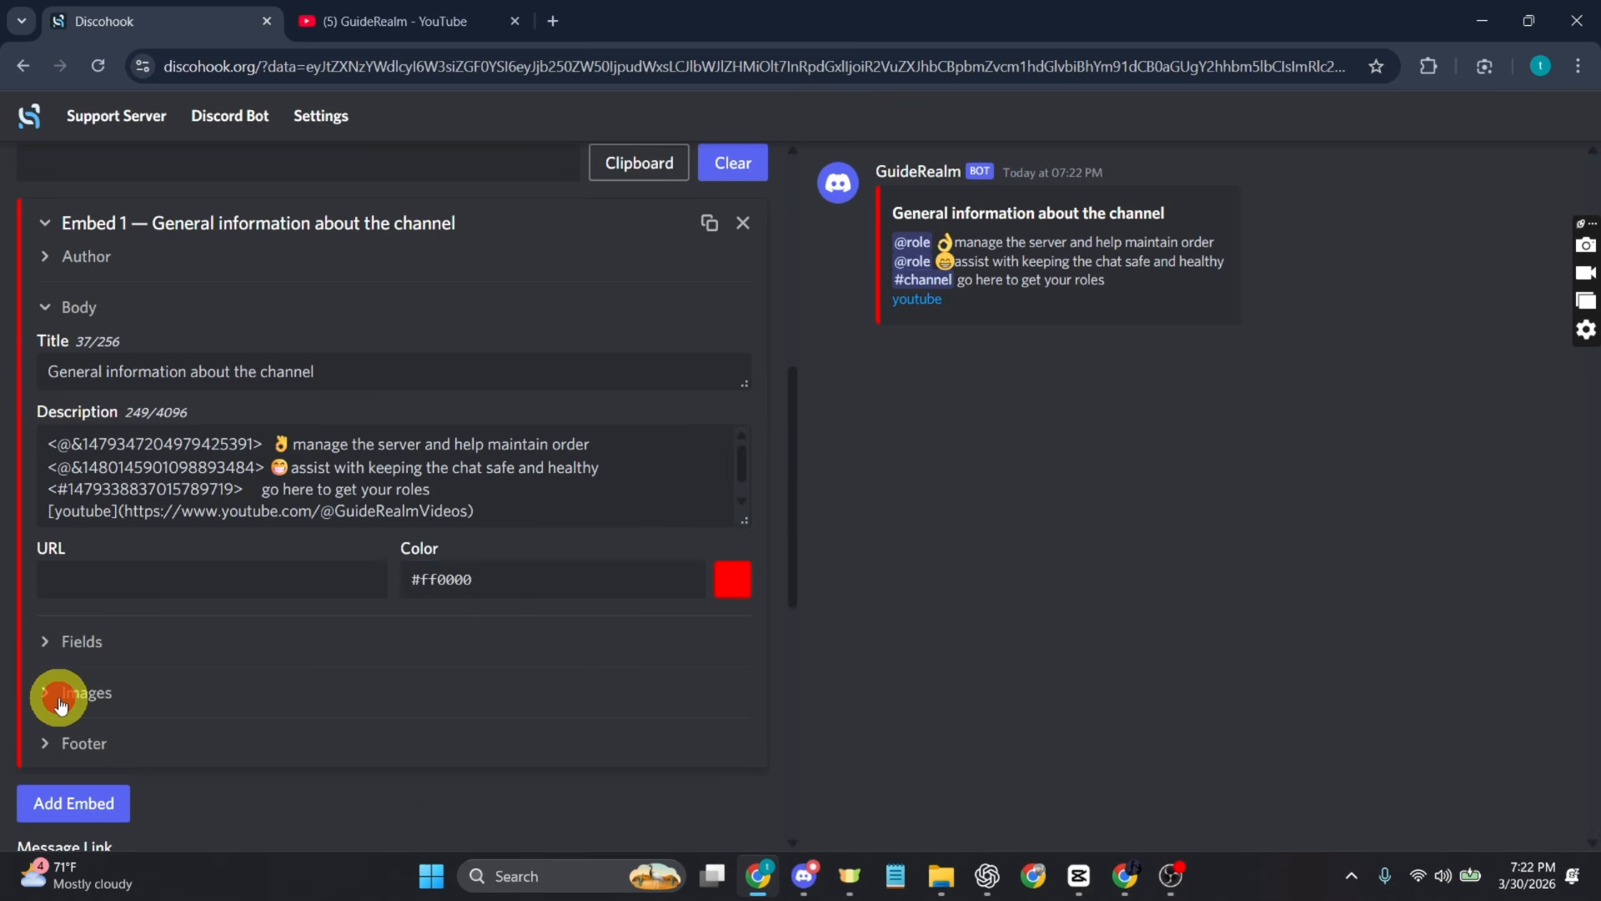
left_click(60, 703)
scroll(217, 667, "down", 3)
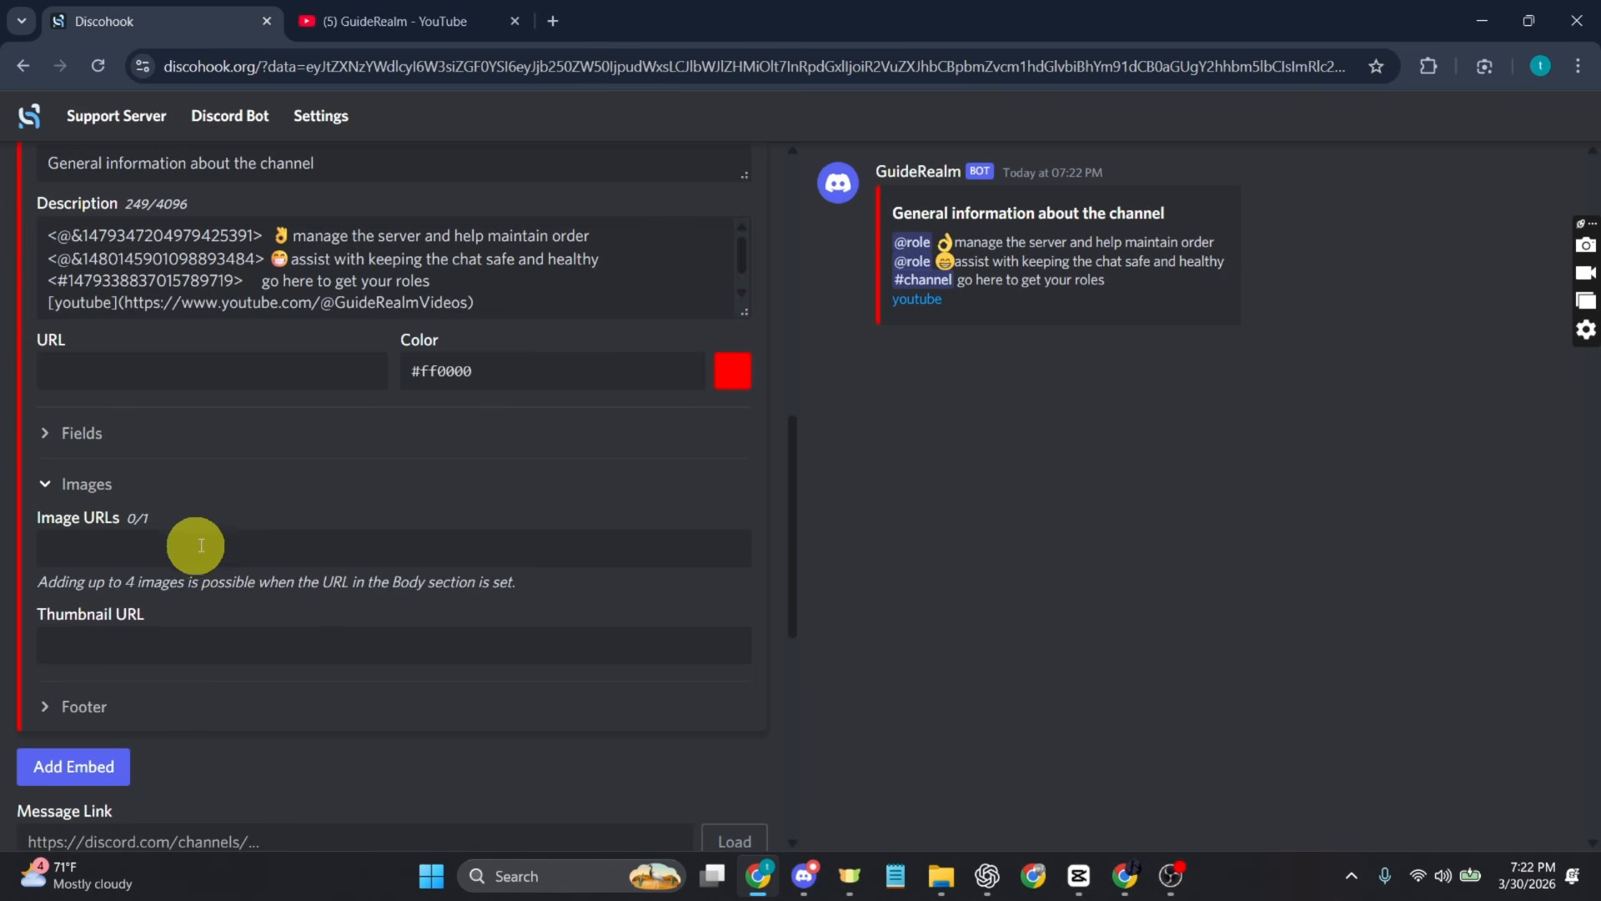
Step: Switch to Discord and send the "download" picture from the Pictures folder in the general channel
left_click(806, 886)
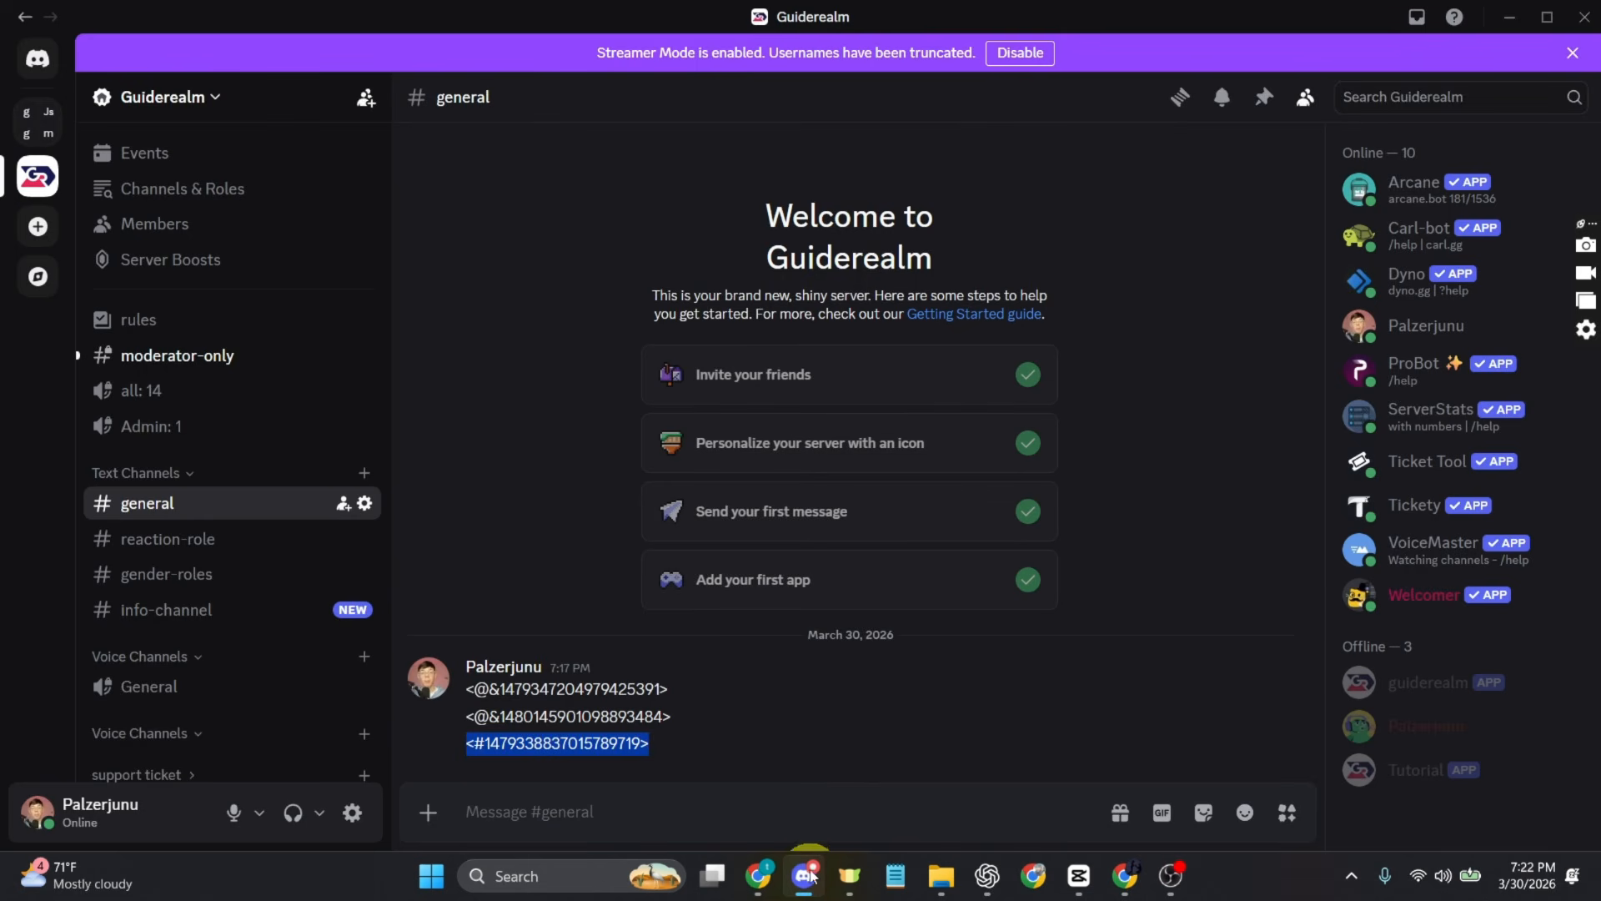
left_click(553, 794)
left_click(427, 814)
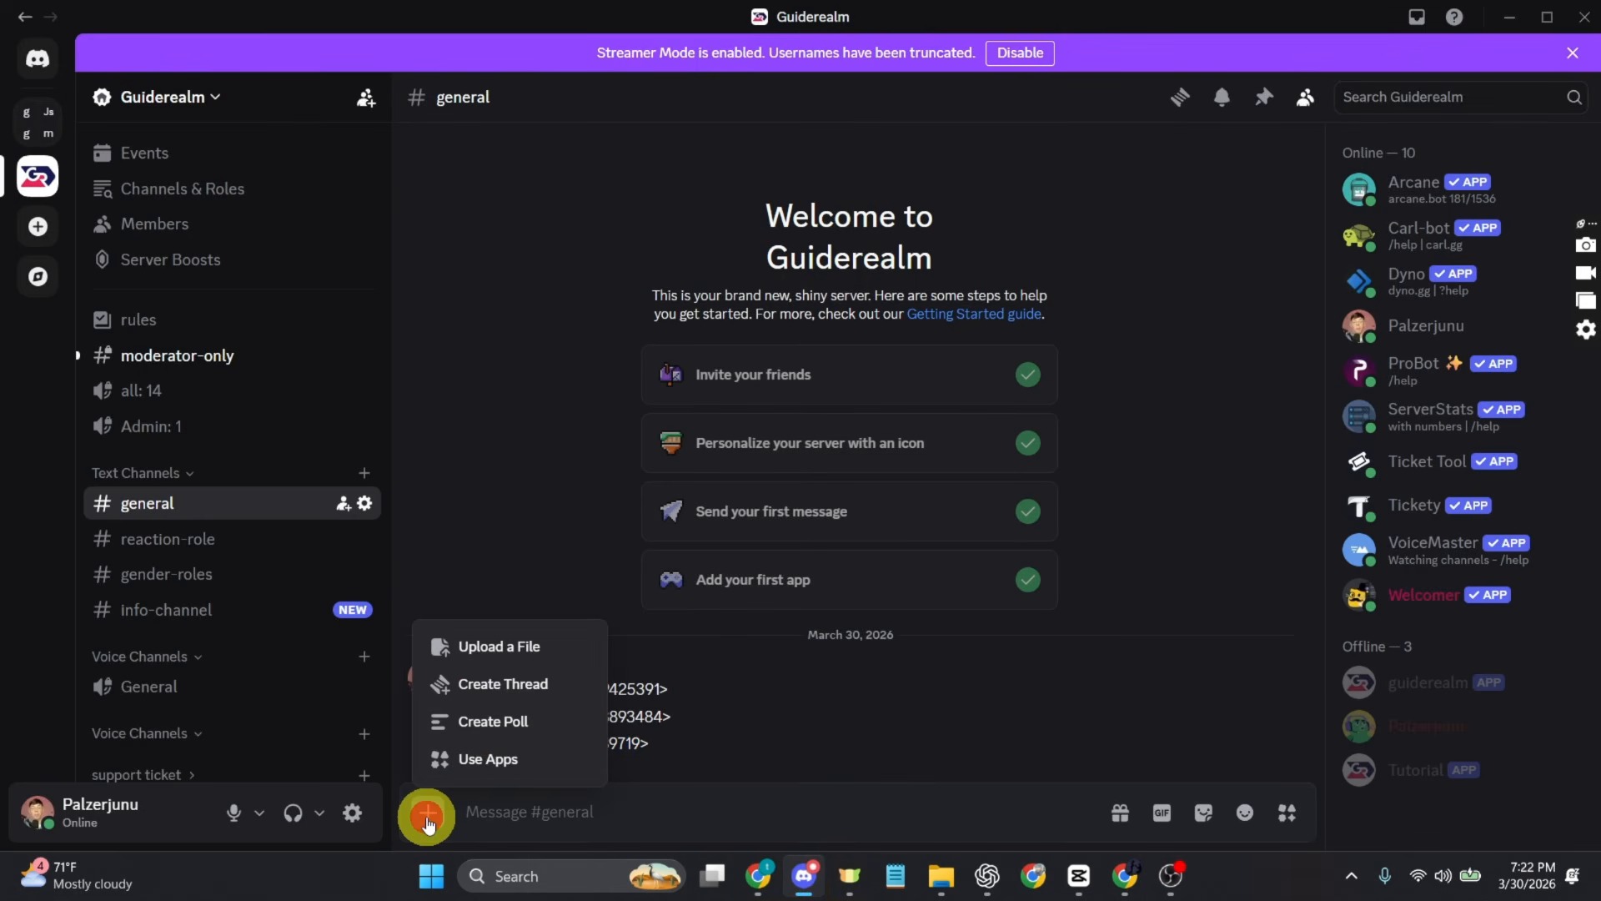
left_click(543, 647)
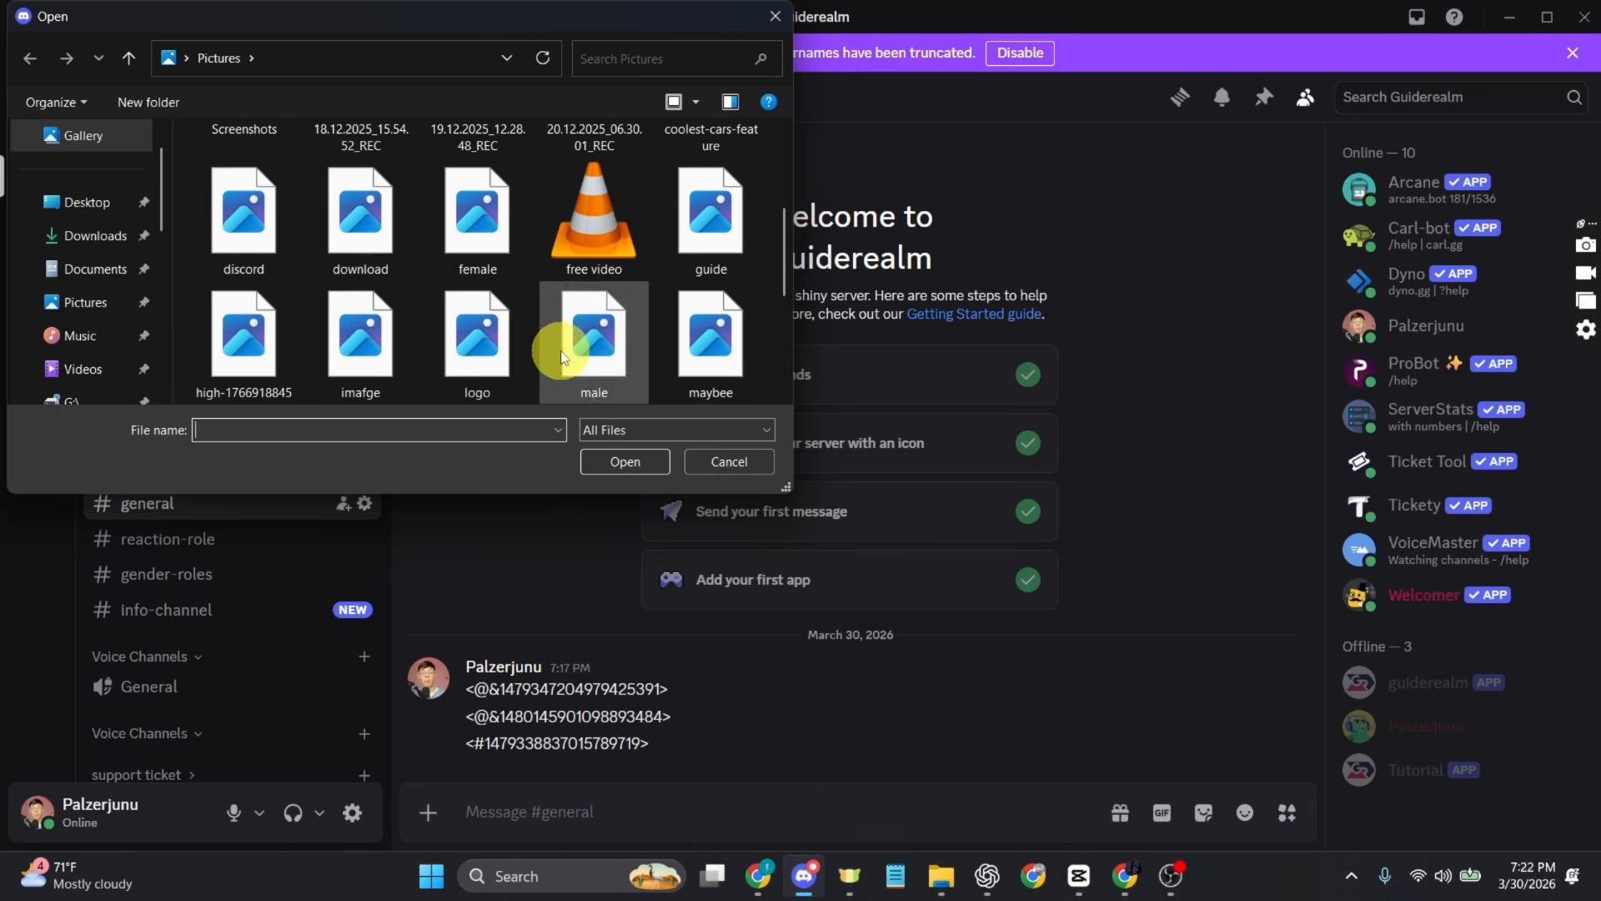
double_click(357, 239)
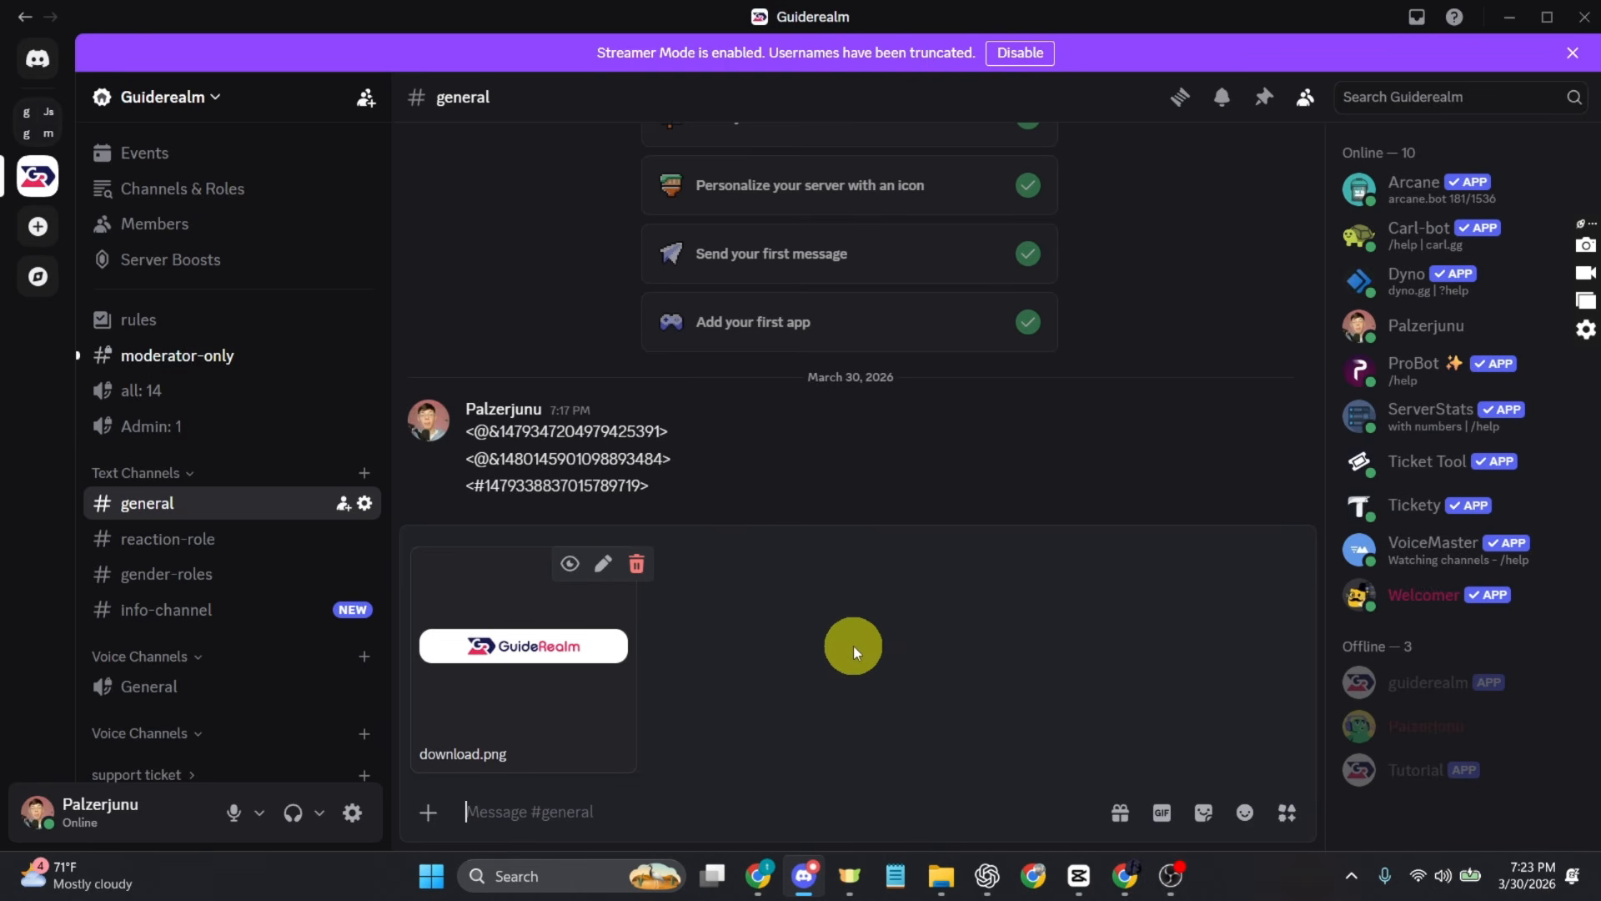
key("Return")
Step: Enlarge the sent GuideRealm banner image, copy its link and close the enlarged view
left_click(840, 705)
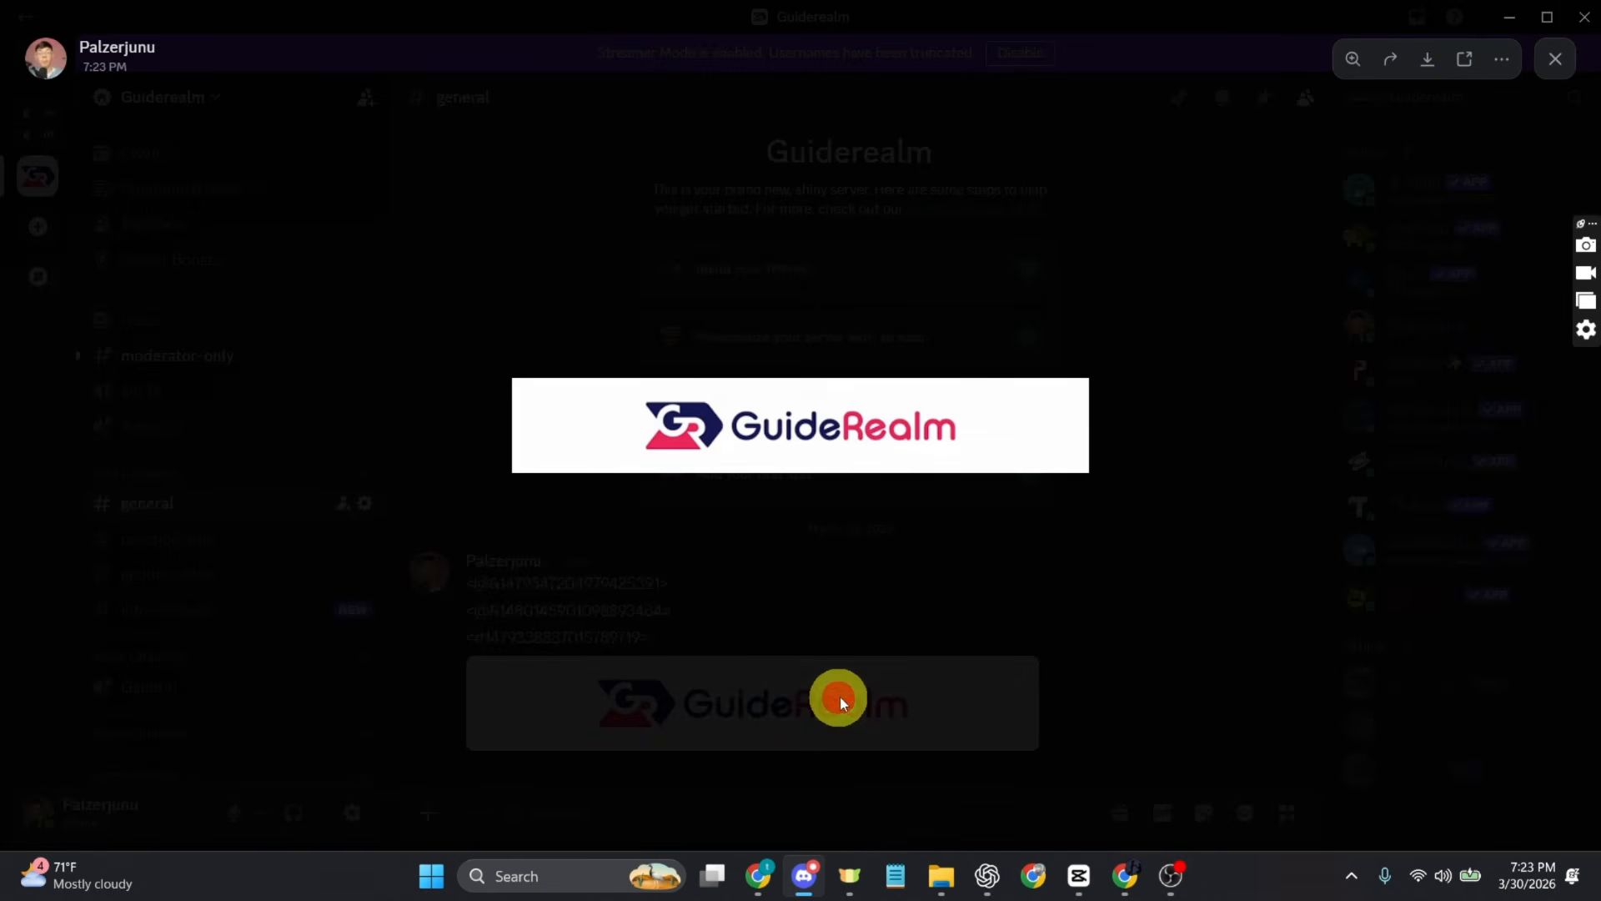
right_click(811, 393)
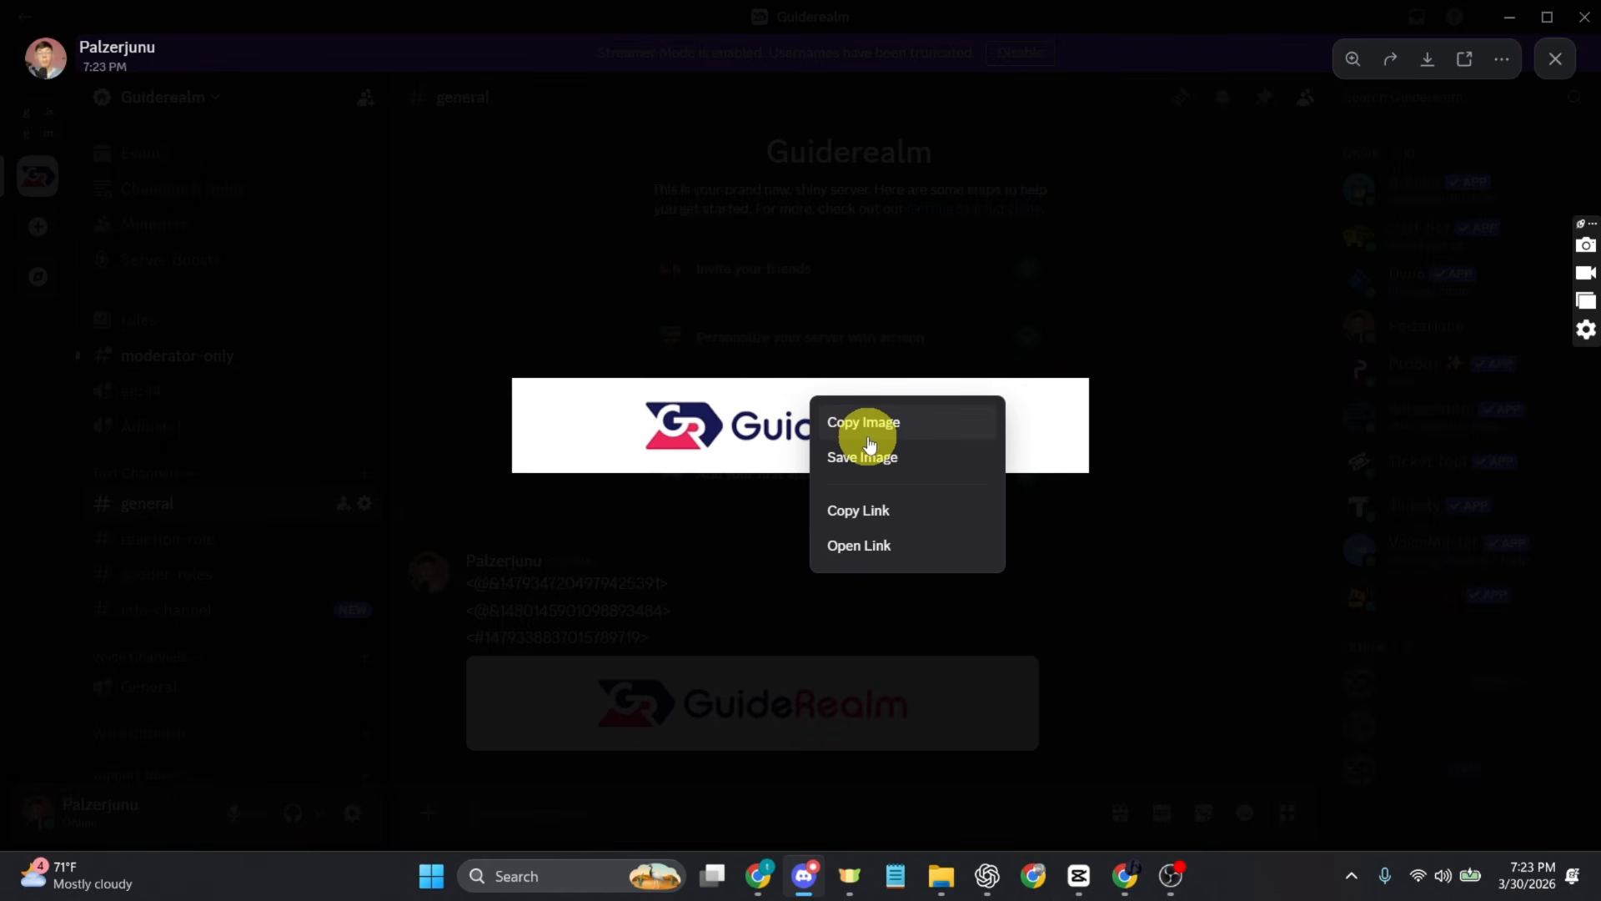
left_click(865, 511)
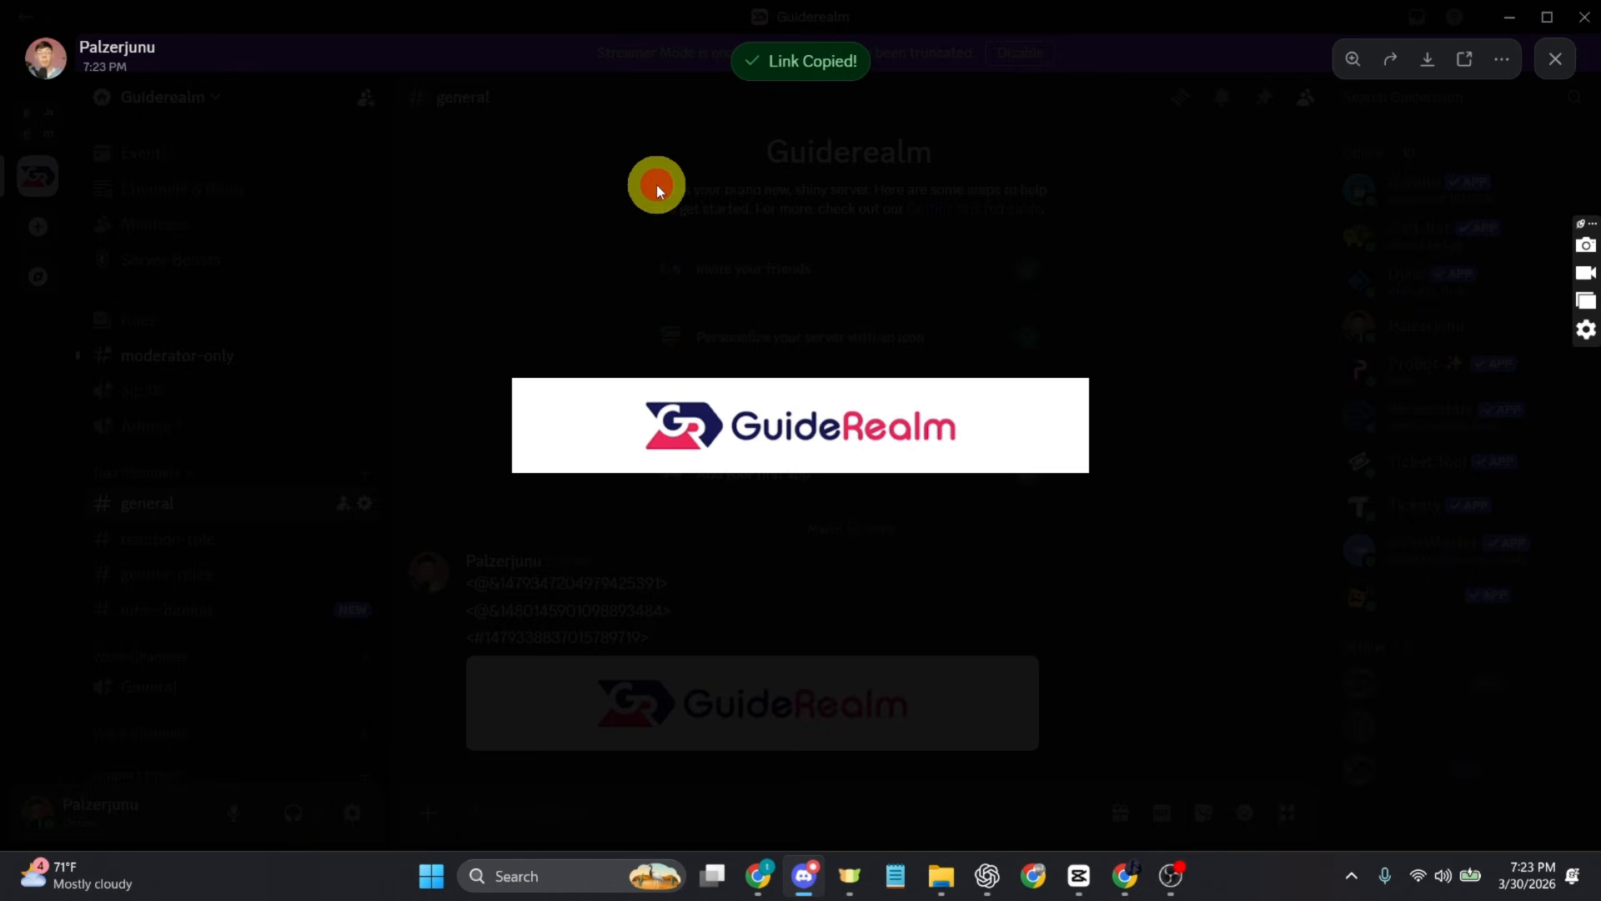
left_click(657, 184)
Step: Switch to Chrome and enter the copied banner link as the embed's image URL
left_click(757, 877)
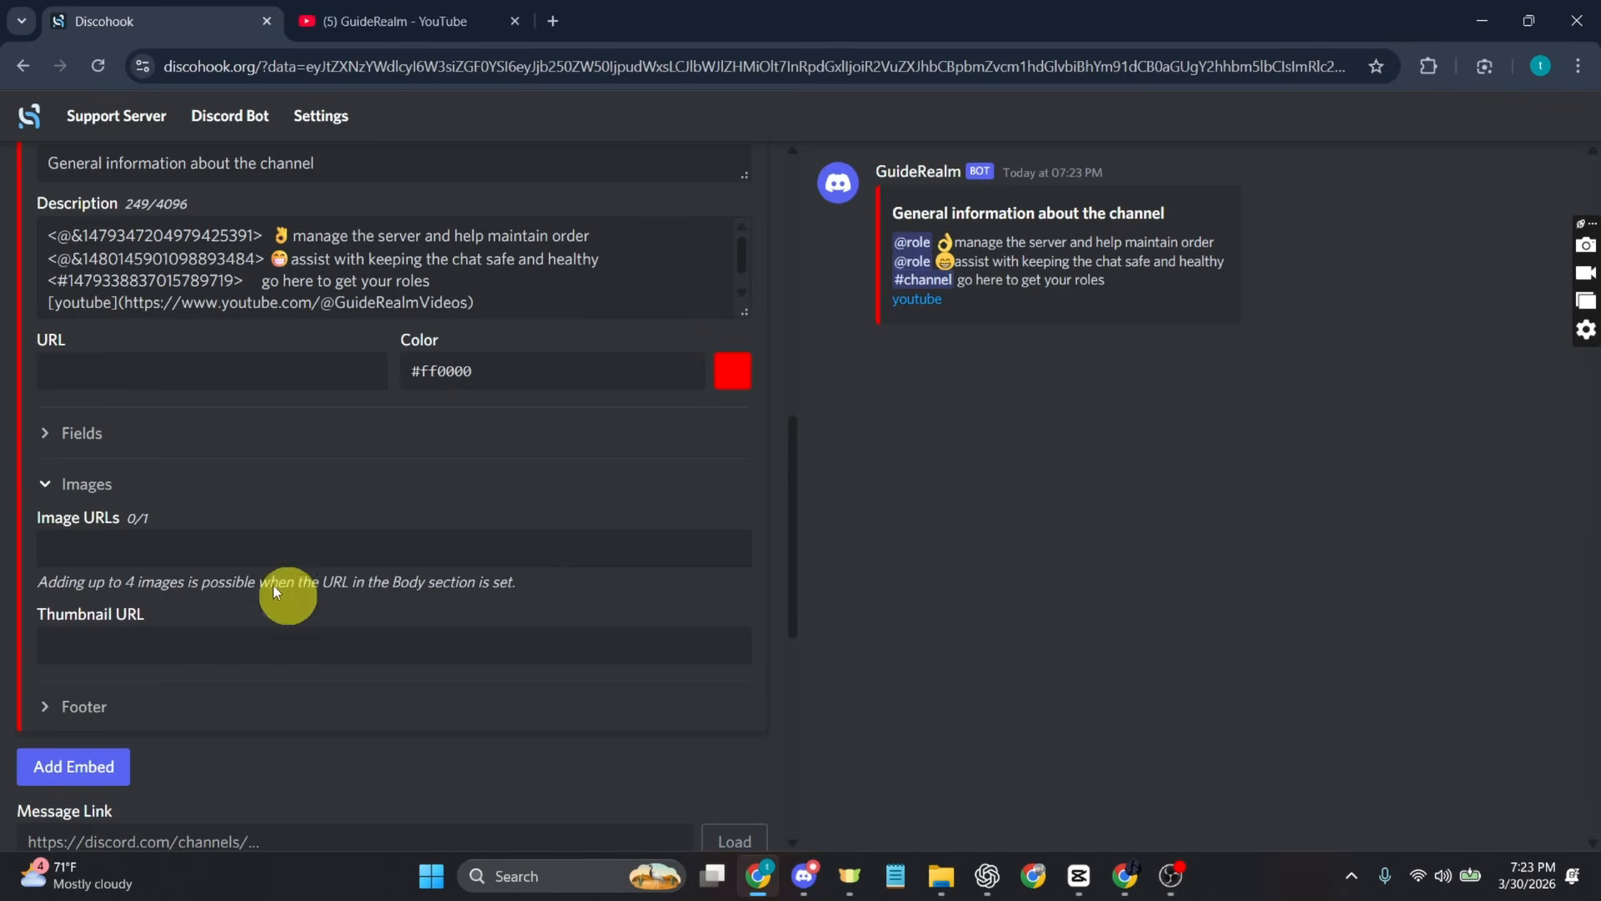
left_click(66, 547)
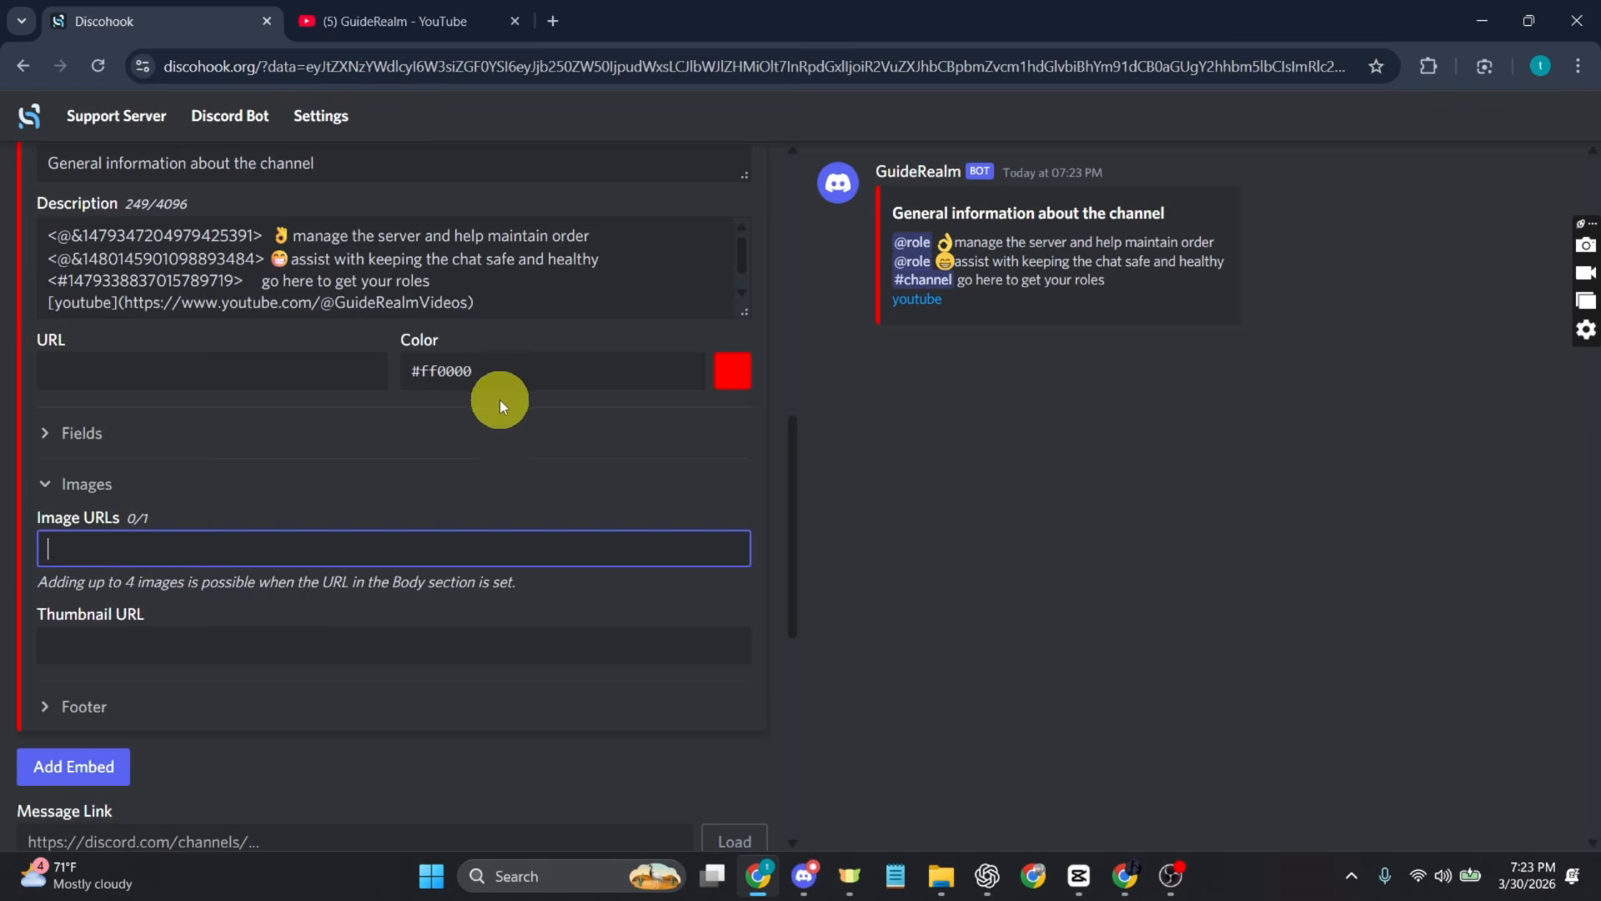
key("ctrl+v")
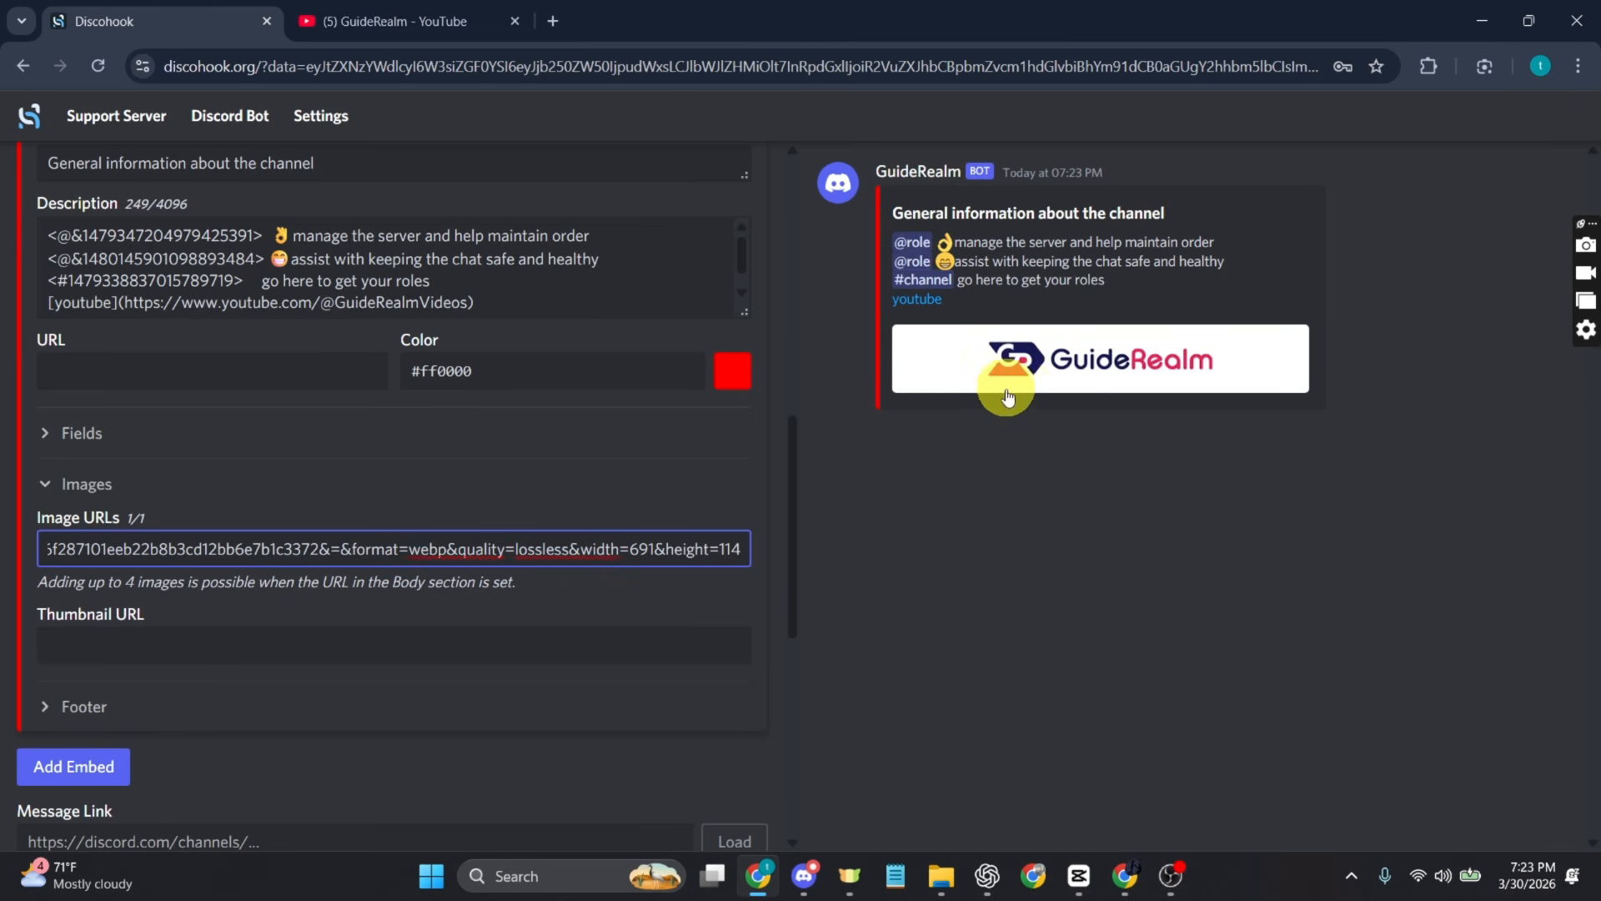
Step: Send the finished embed message through the webhook
scroll(225, 672, "down", 3)
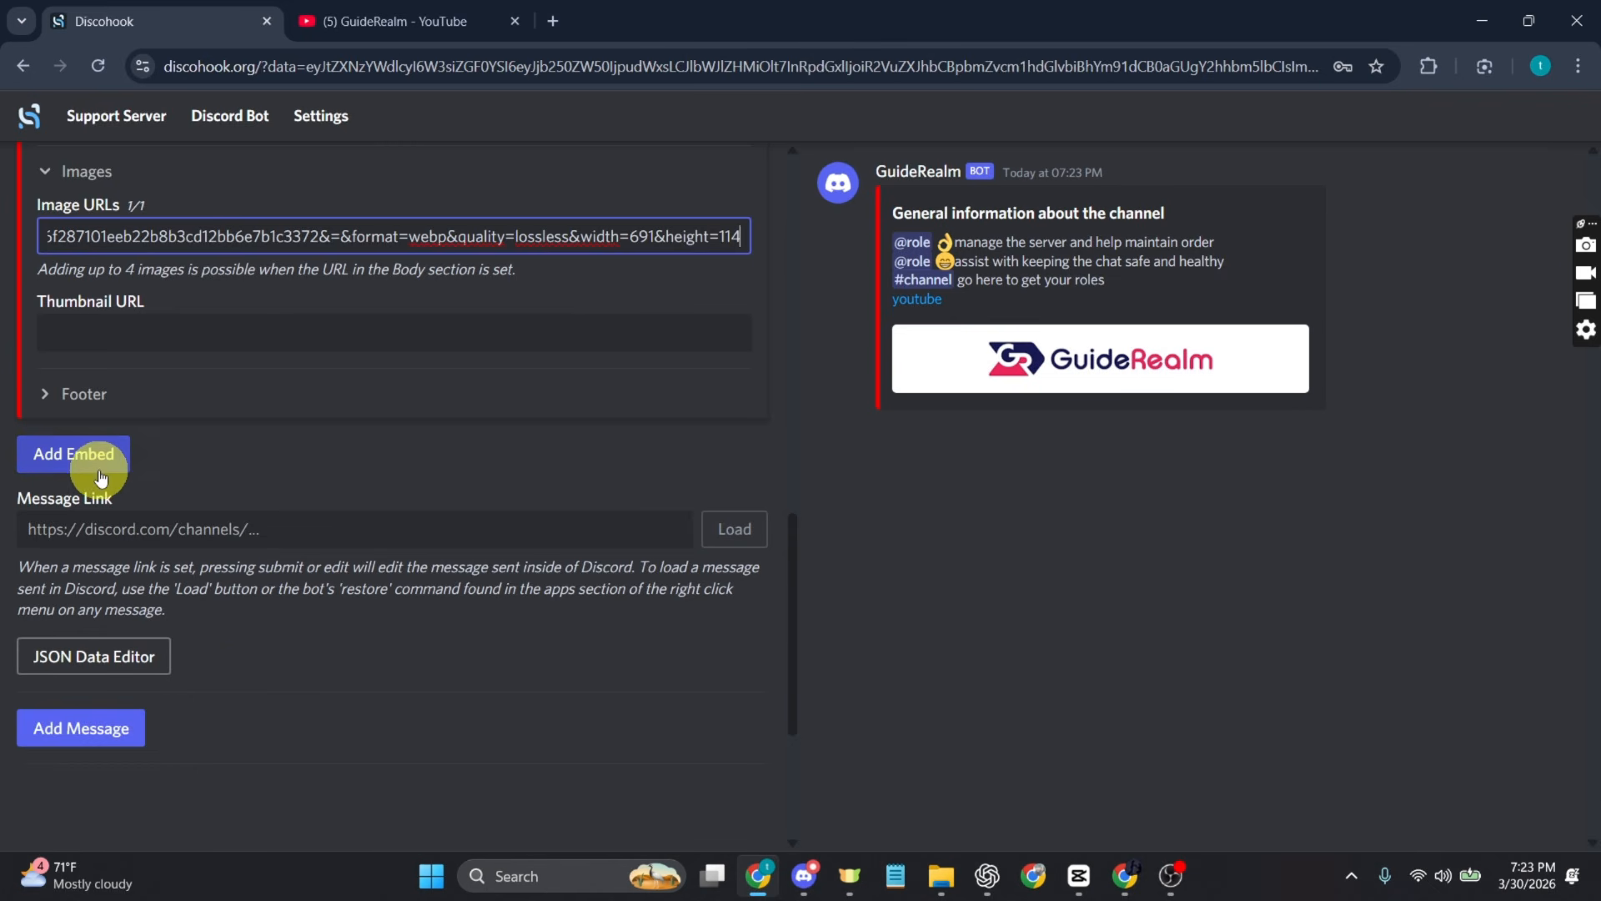
scroll(542, 485, "up", 2)
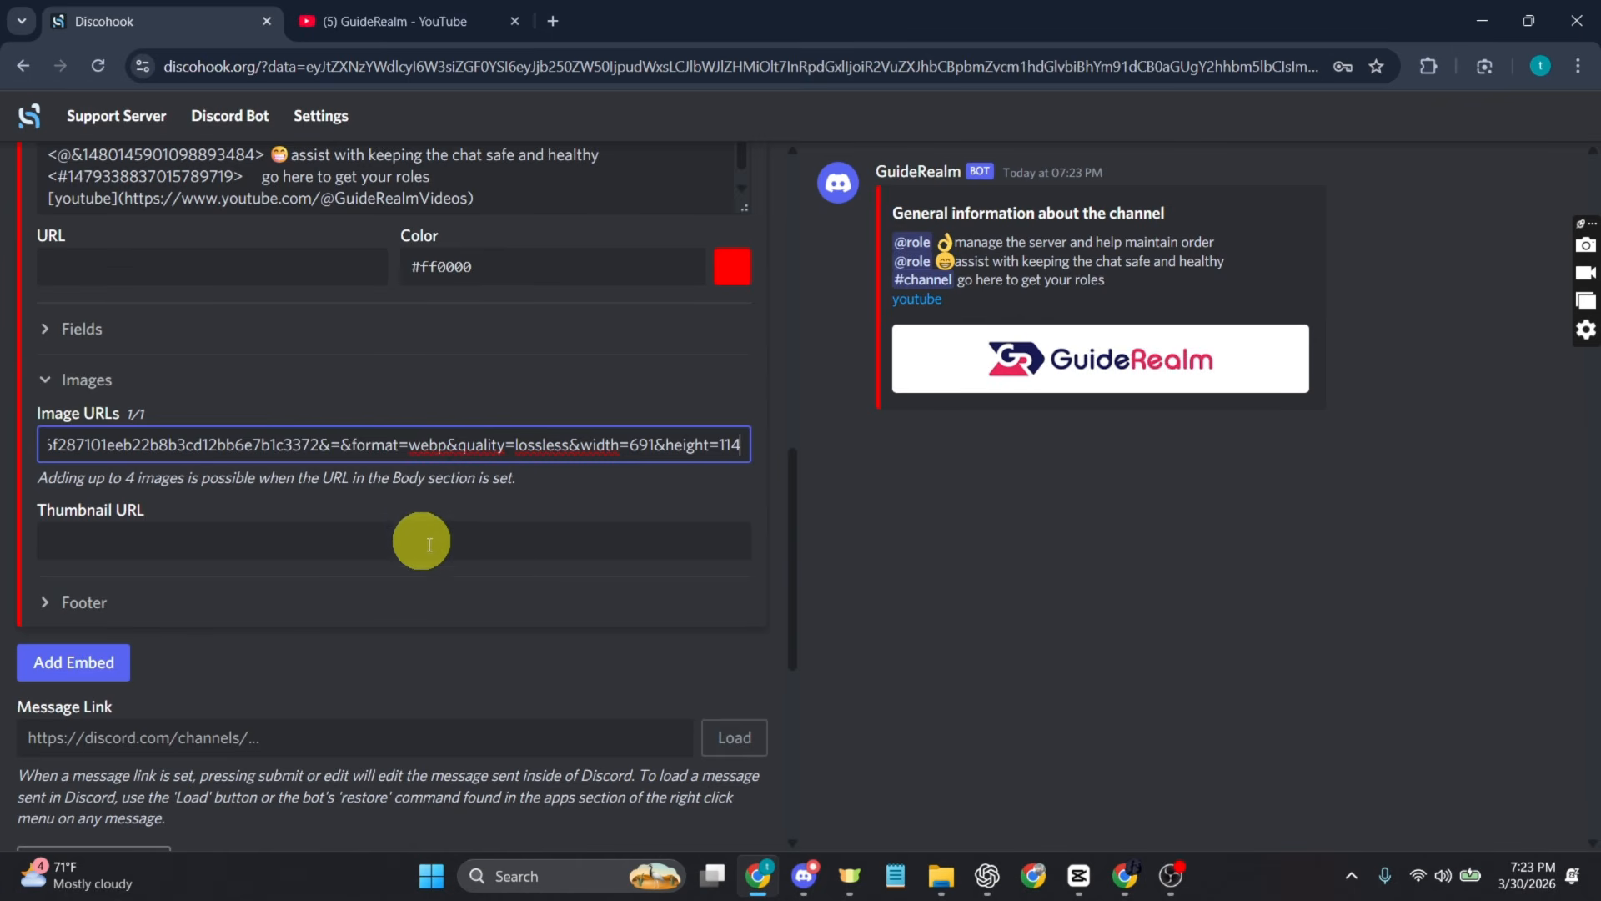
scroll(555, 580, "up", 10)
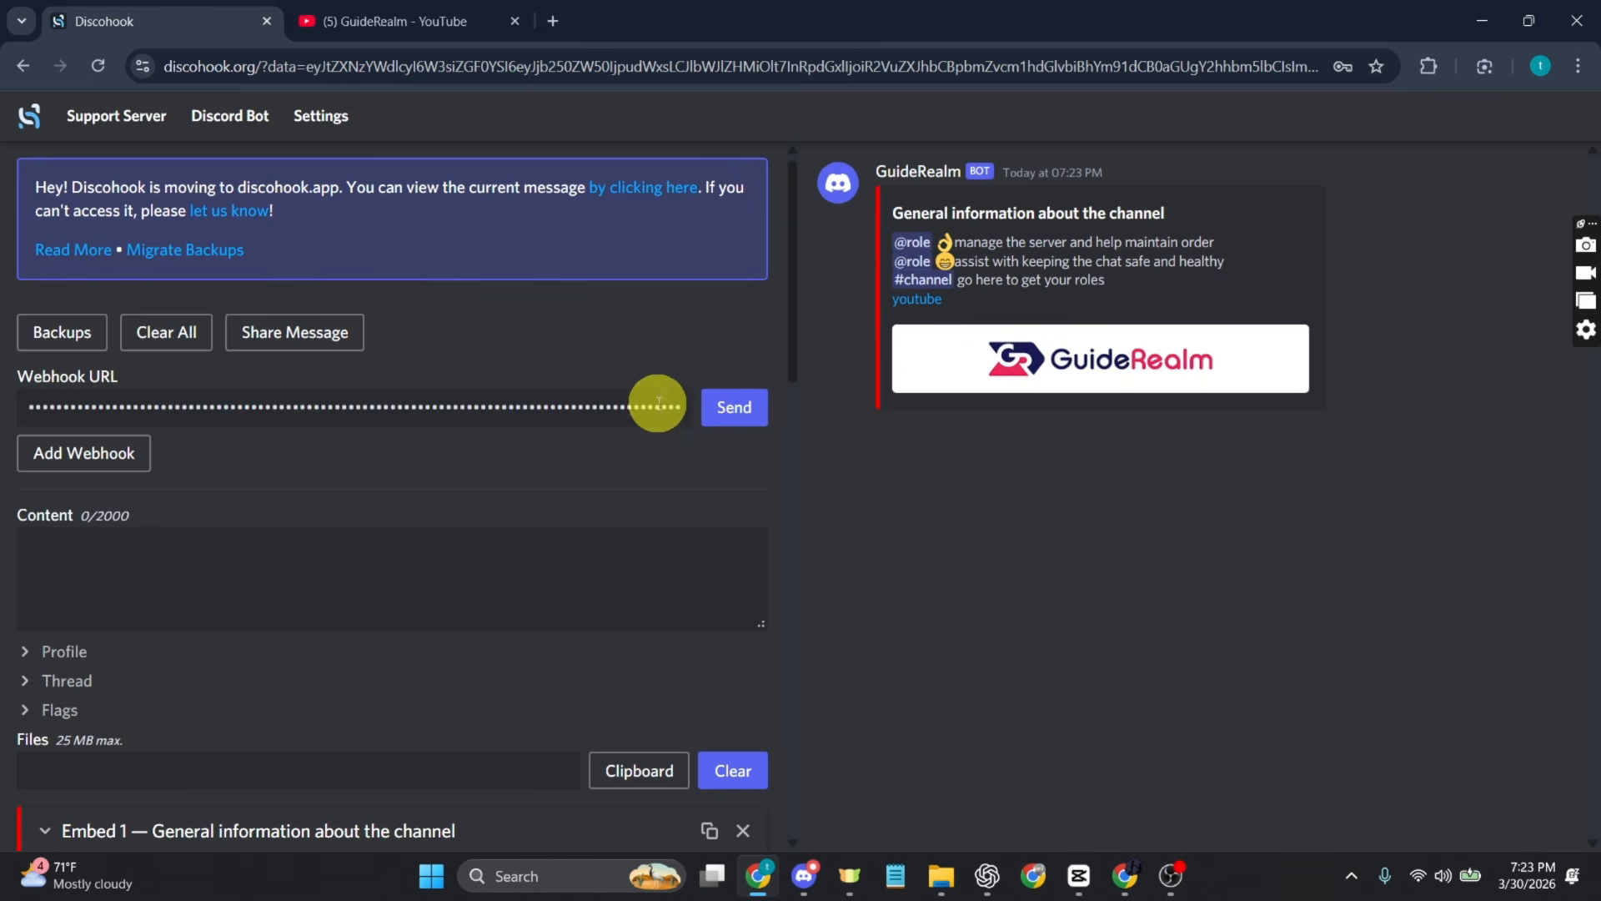
left_click(751, 415)
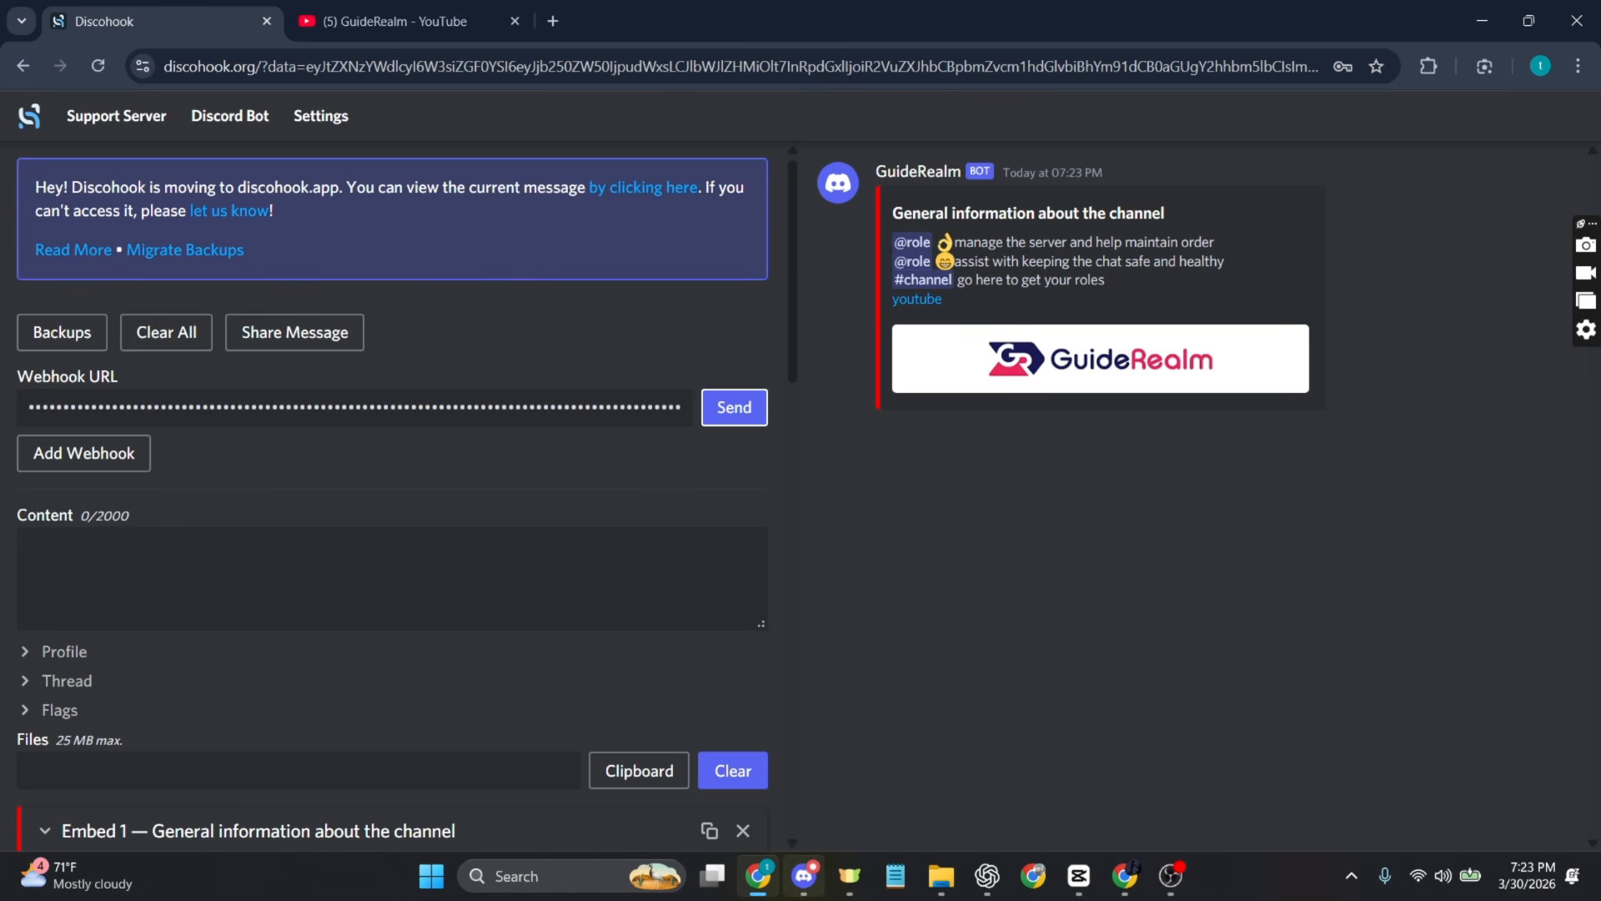
Step: Switch to Discord, view the posted embed in info-channel and test its youtube link, returning to Discord
mouse_move(805, 876)
left_click(813, 772)
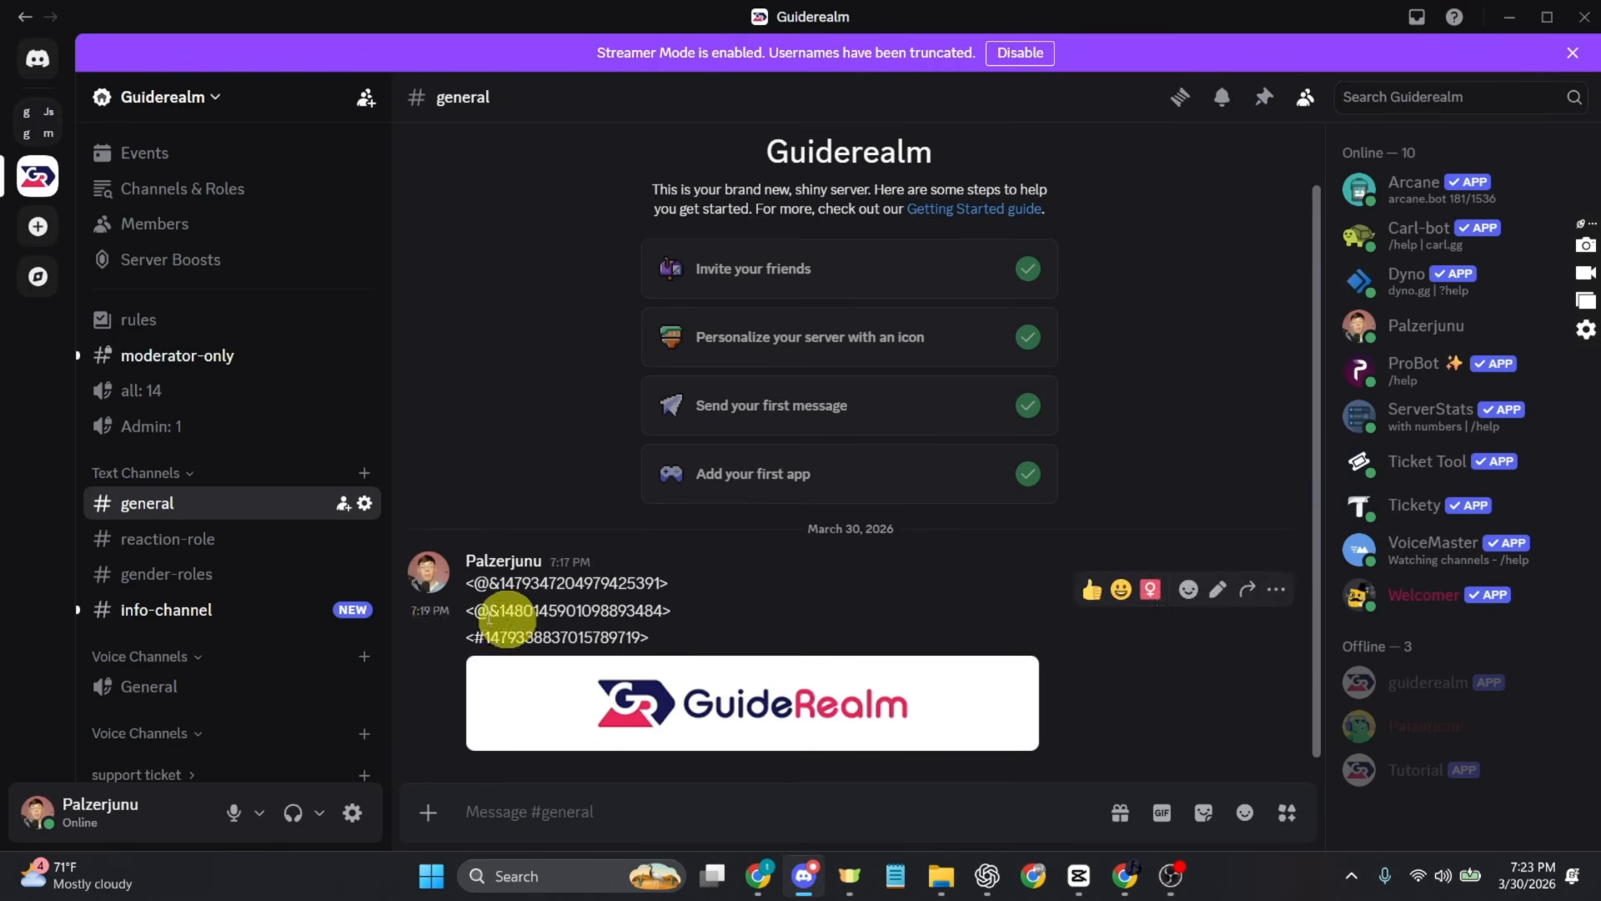
left_click(269, 622)
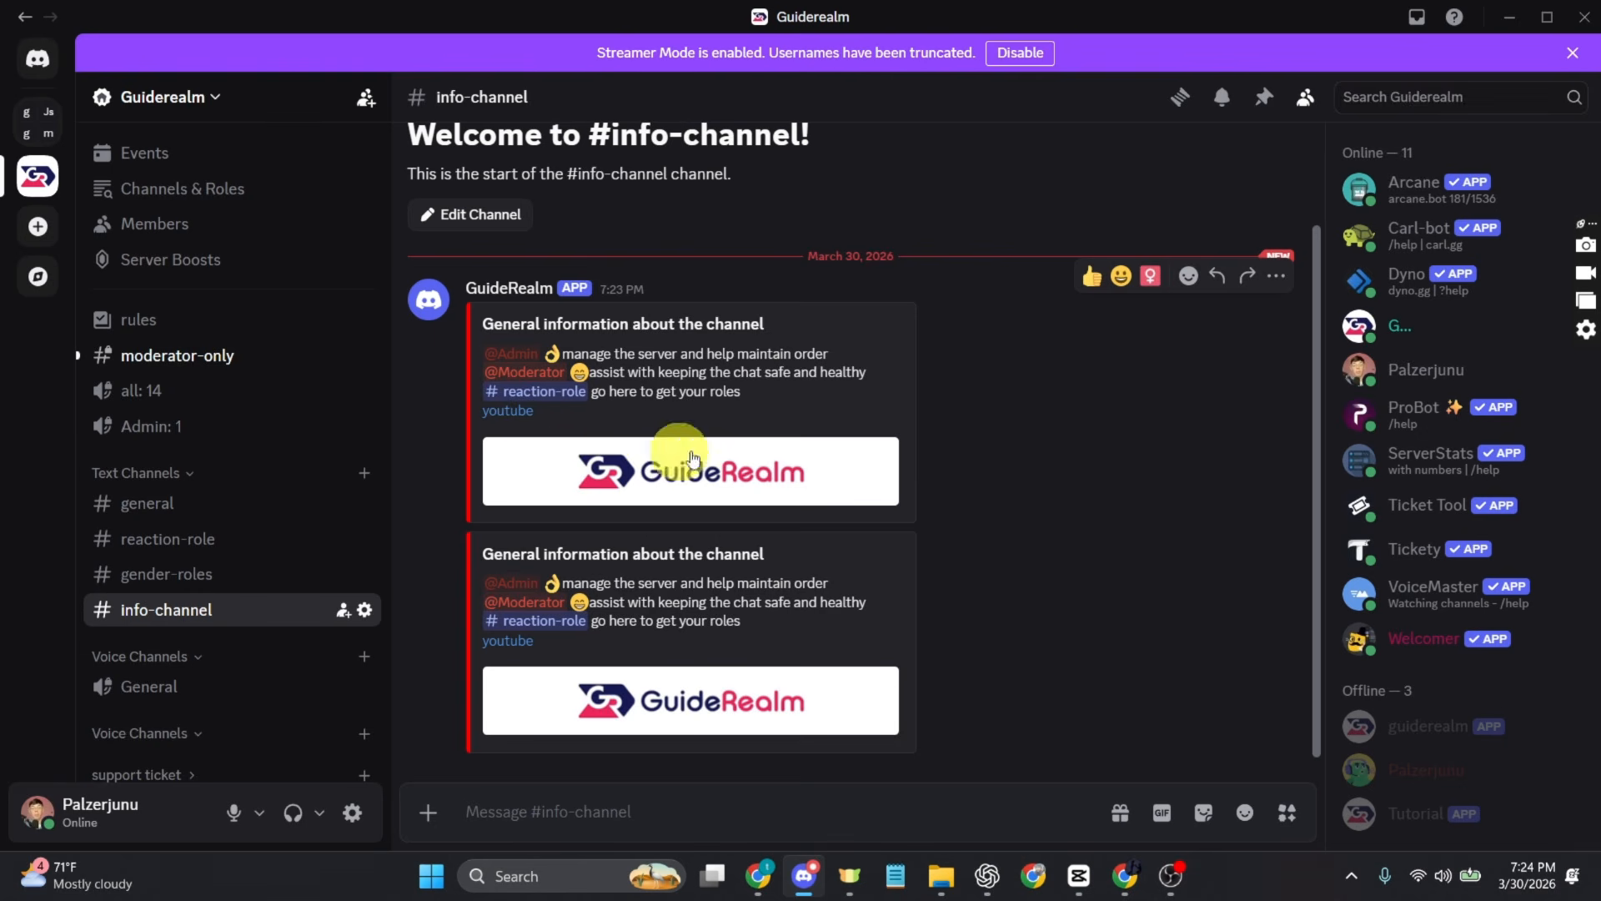
left_click(520, 639)
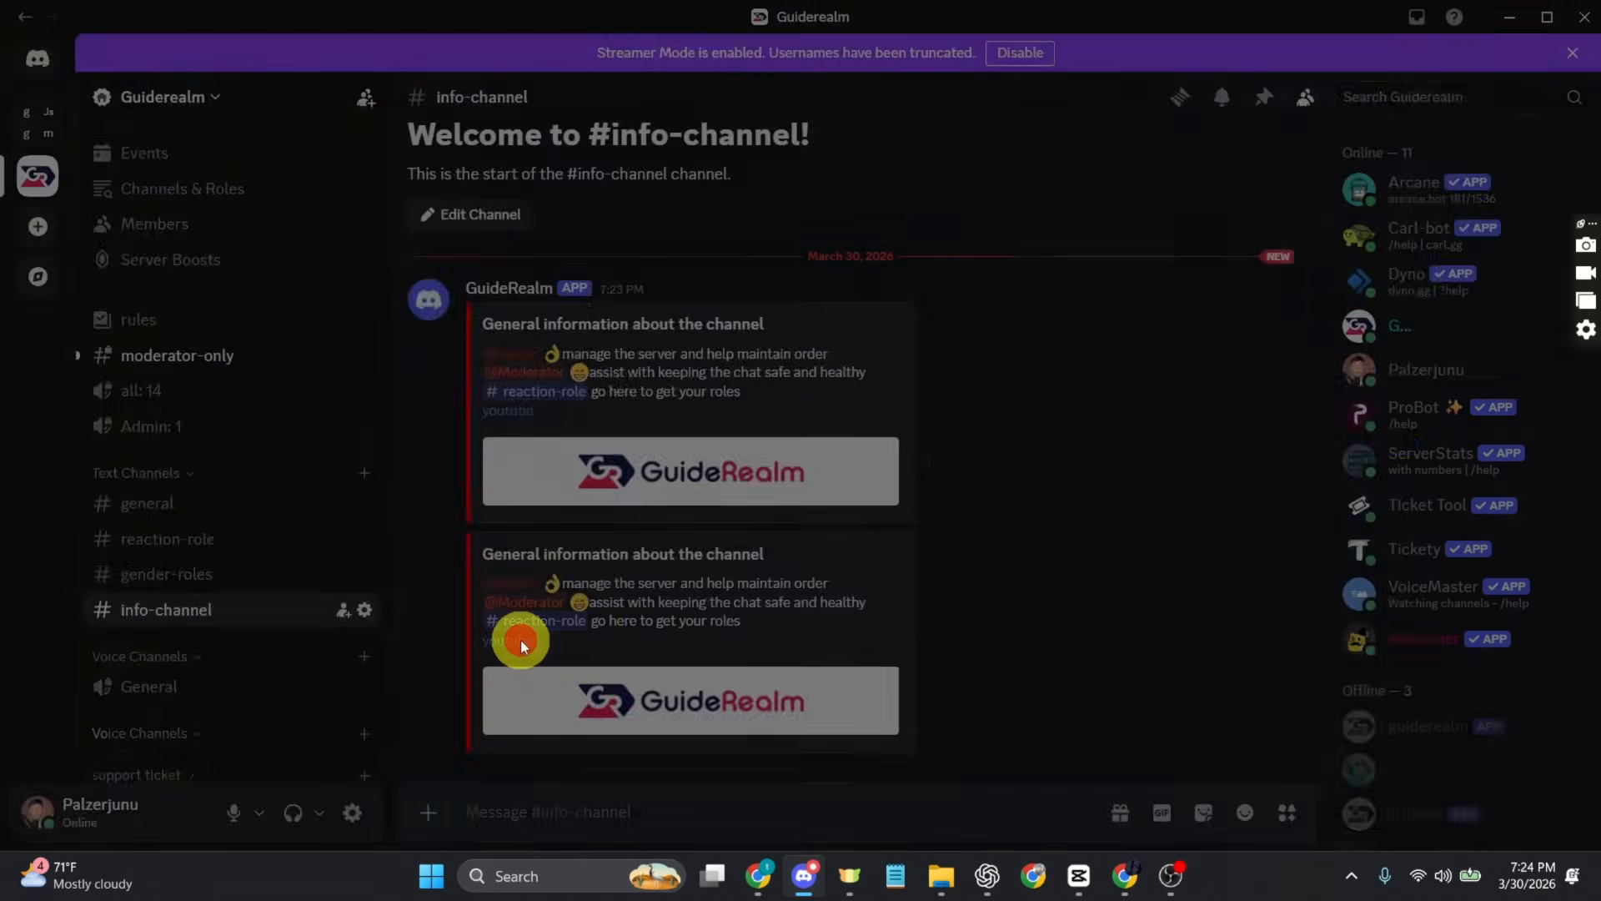
left_click(930, 523)
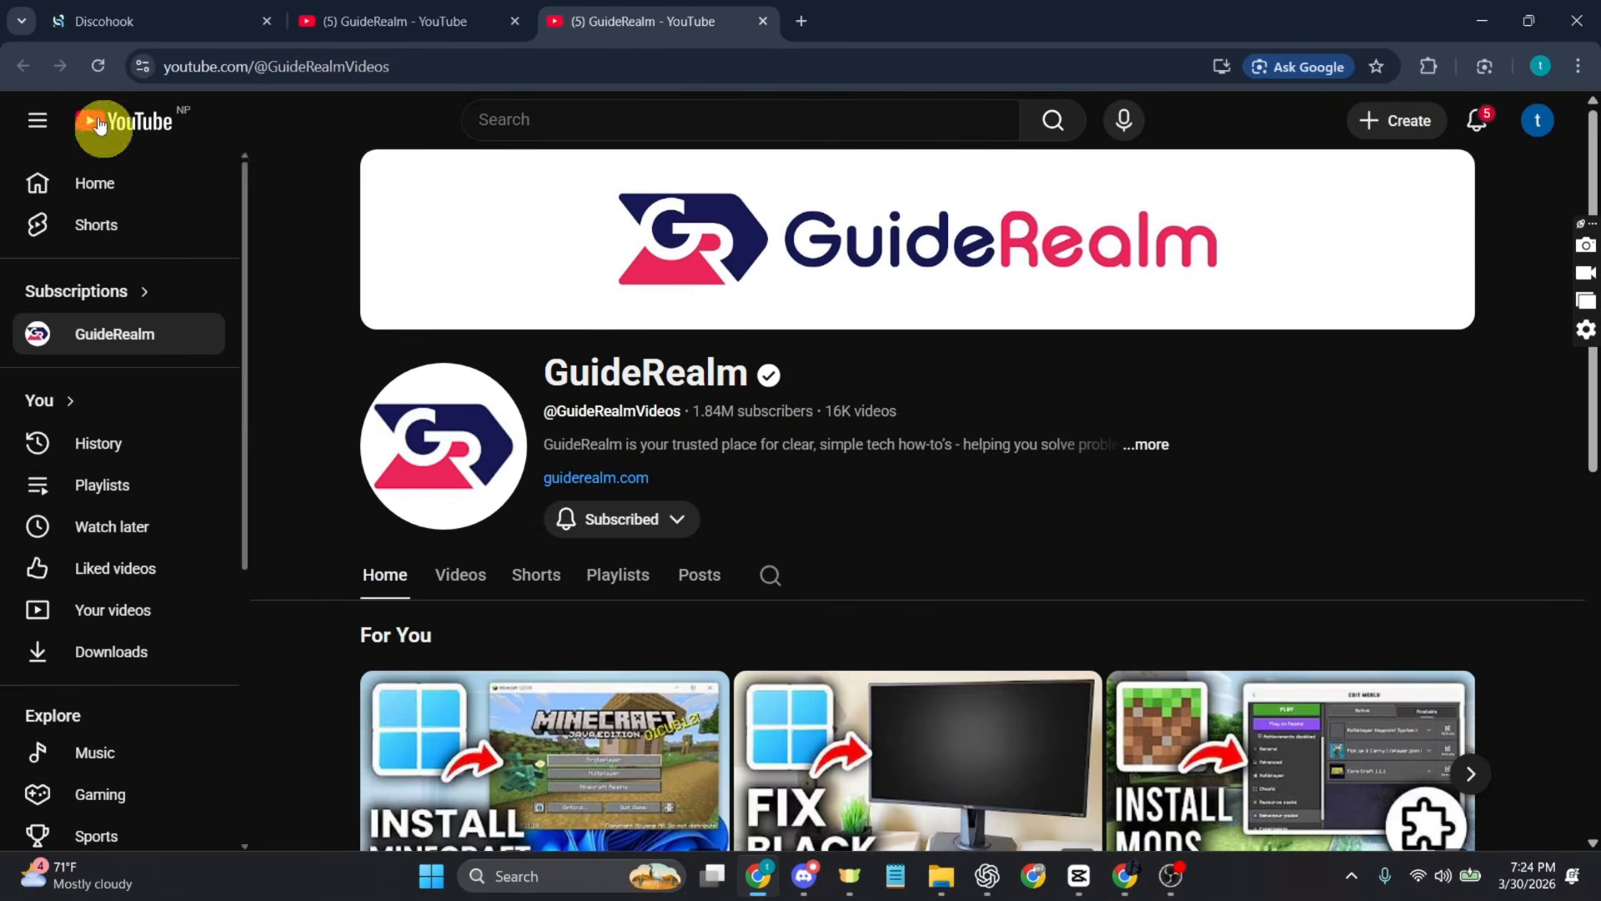
left_click(117, 20)
key("alt+Tab")
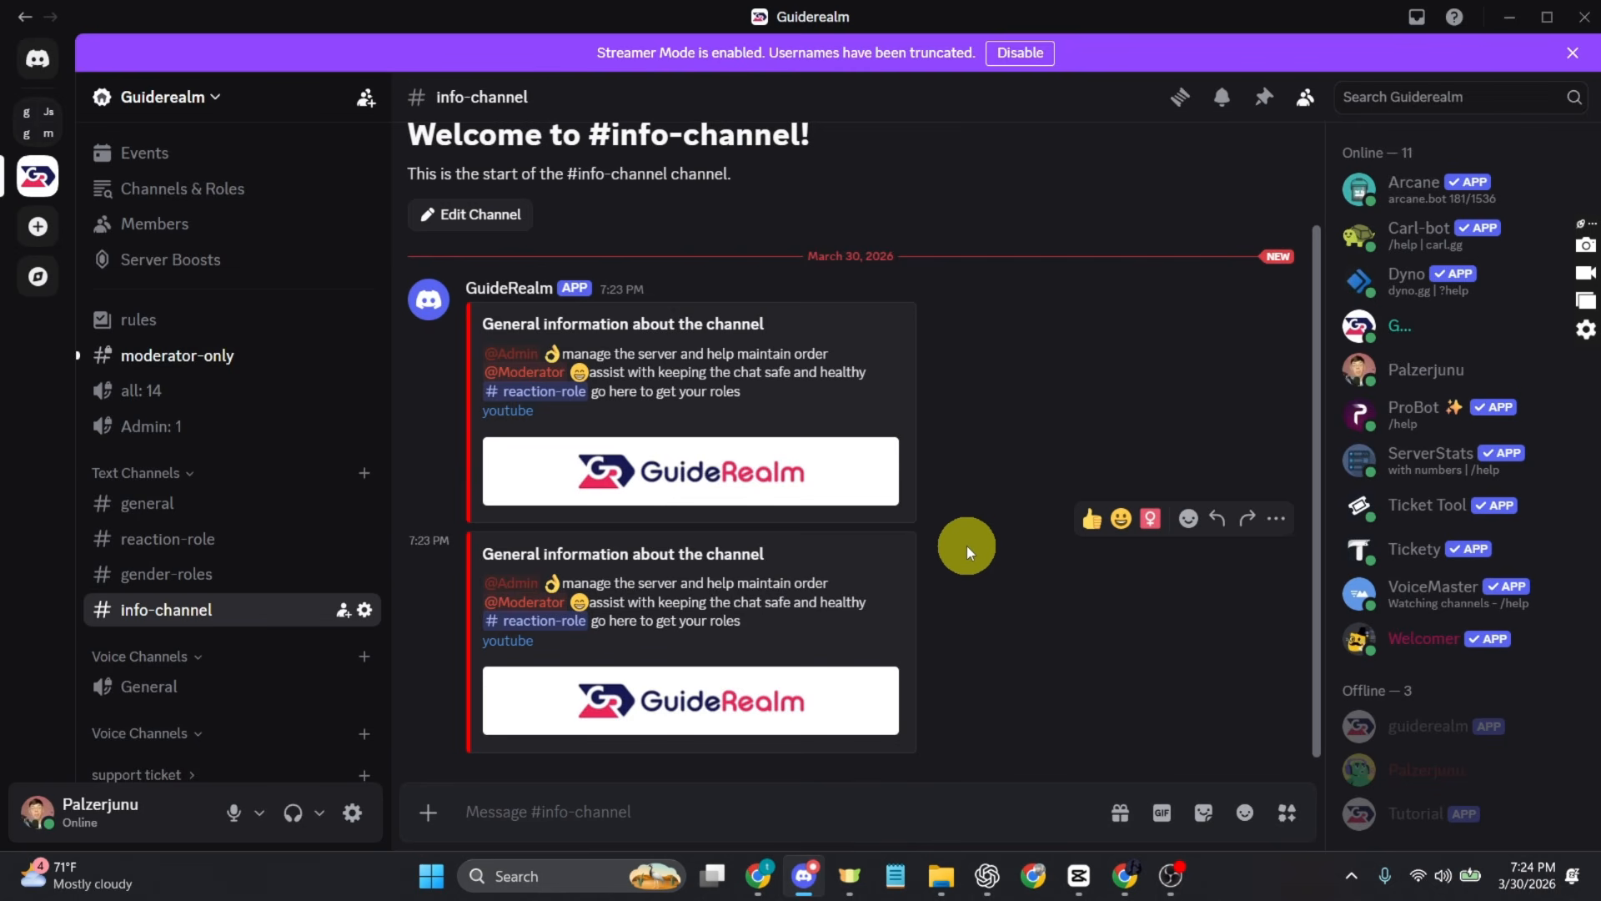